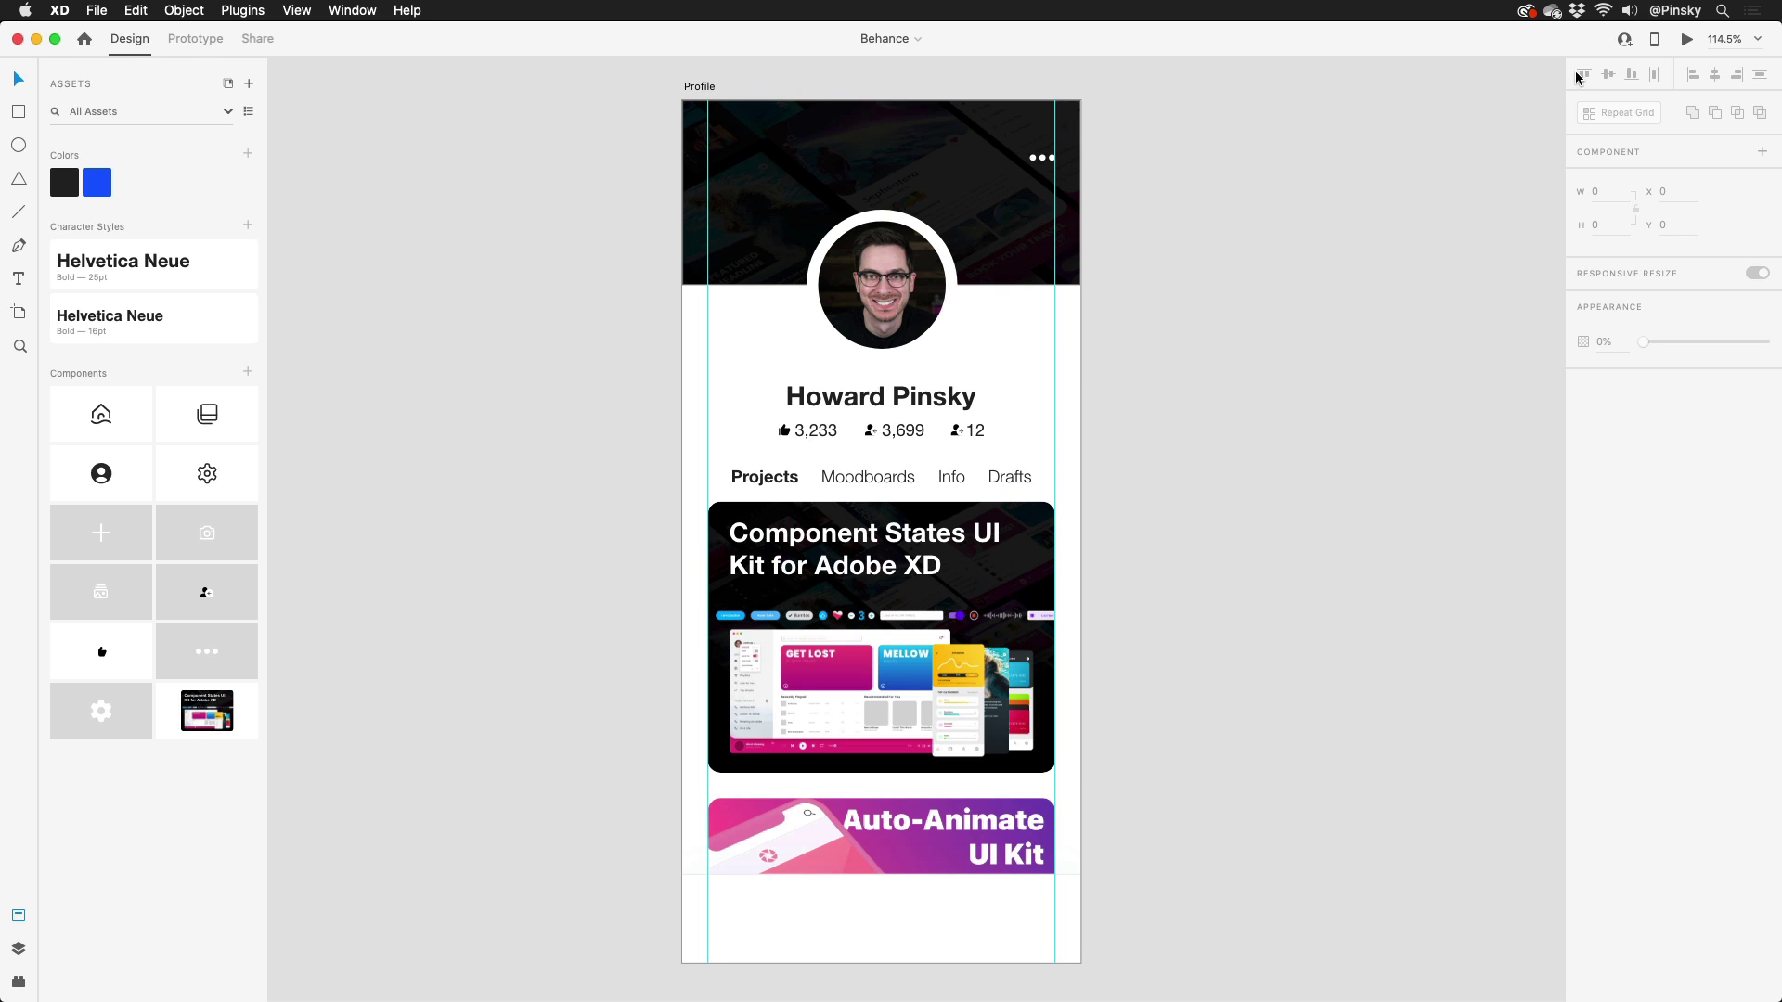
Step: Preview the profile screen, opening the Component States project detail and returning twice
click(1687, 39)
click(994, 557)
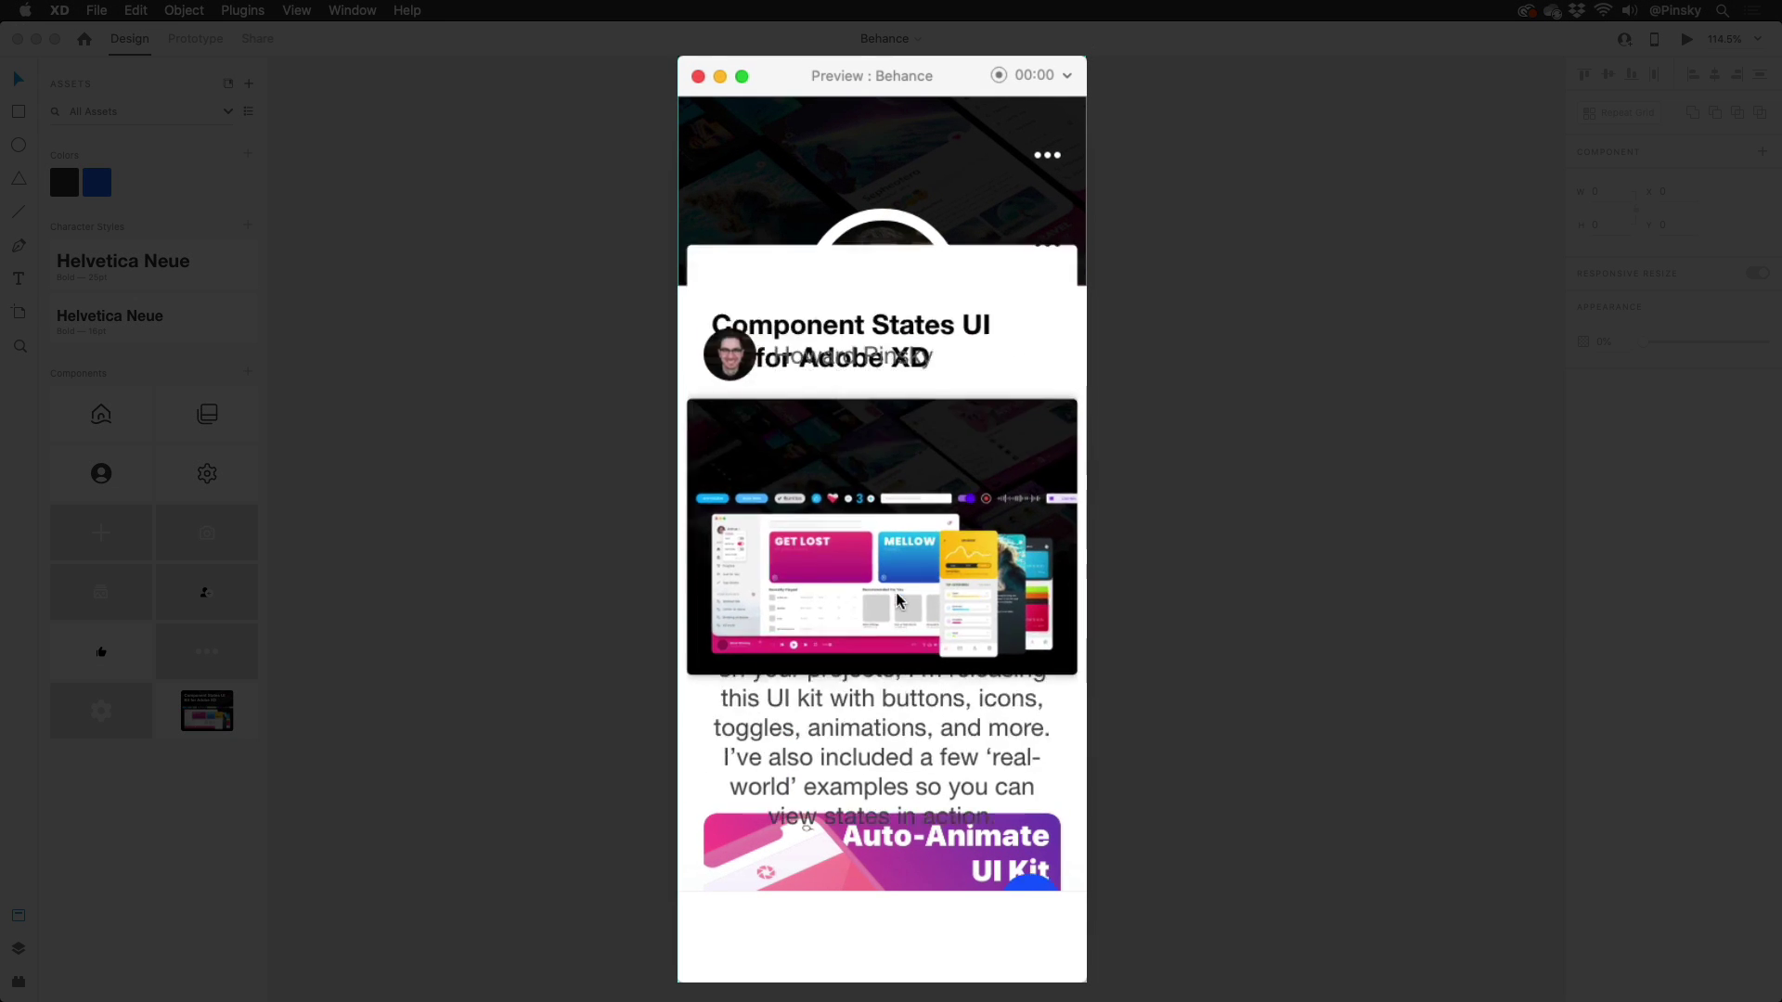
click(1046, 147)
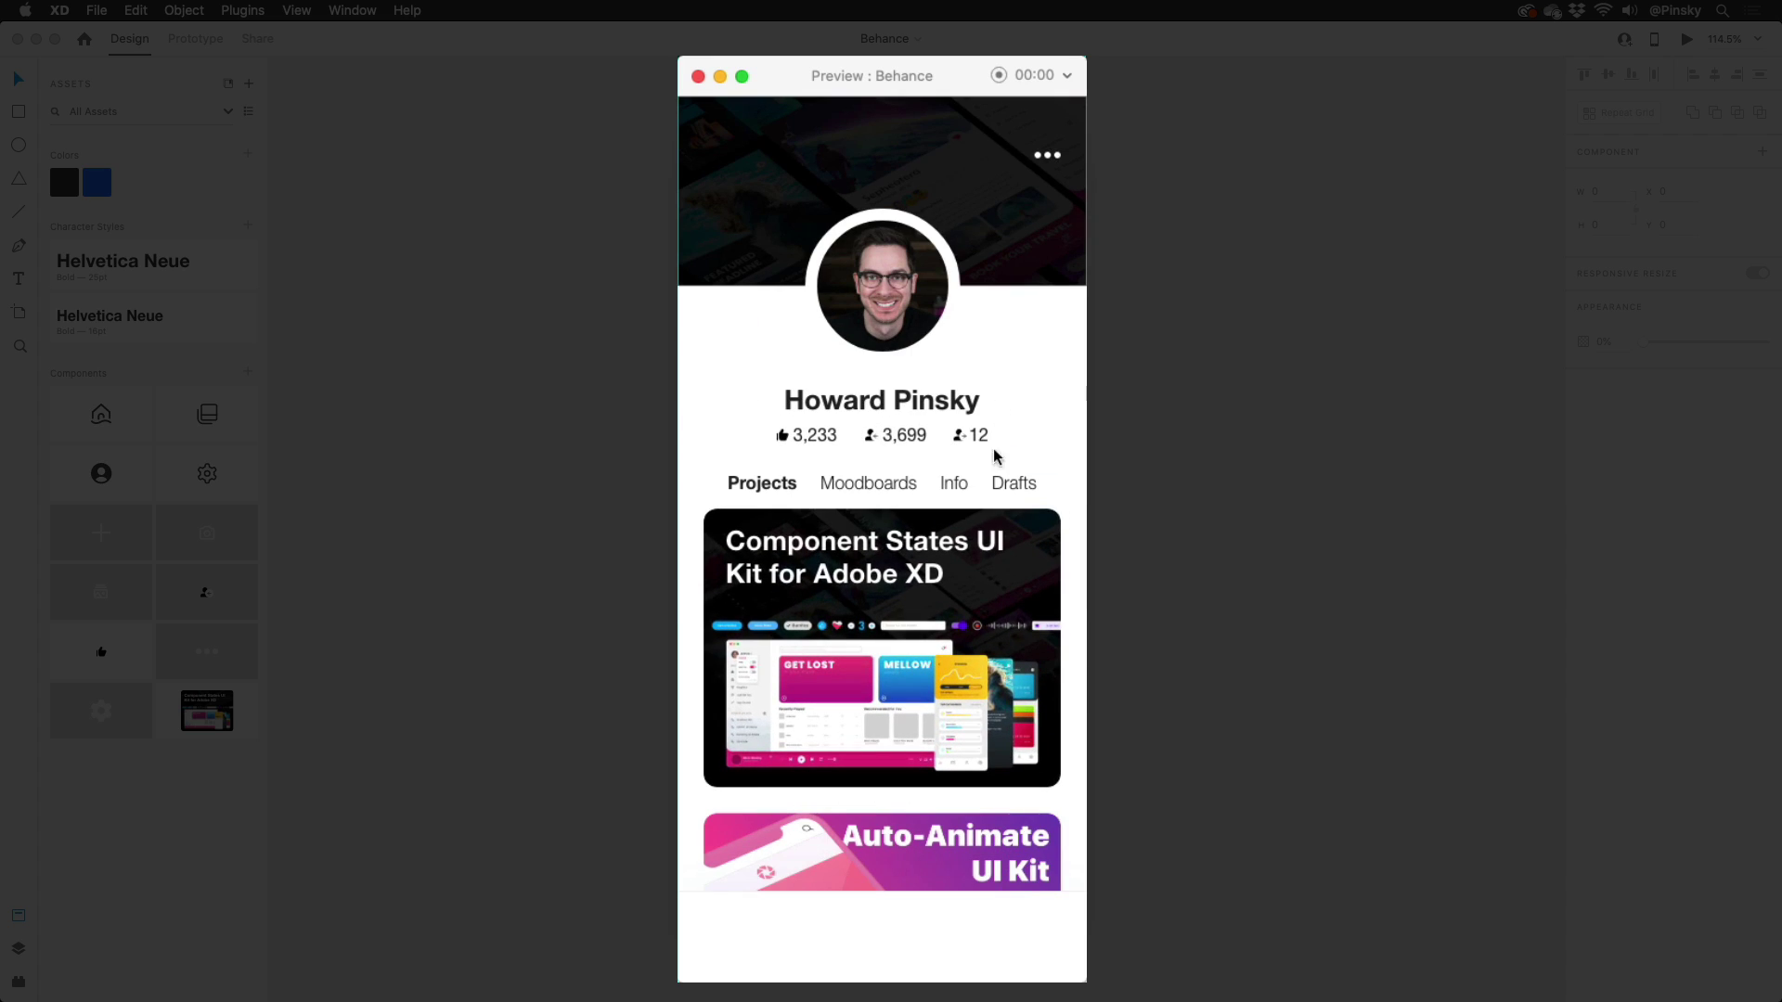
click(985, 572)
click(1046, 147)
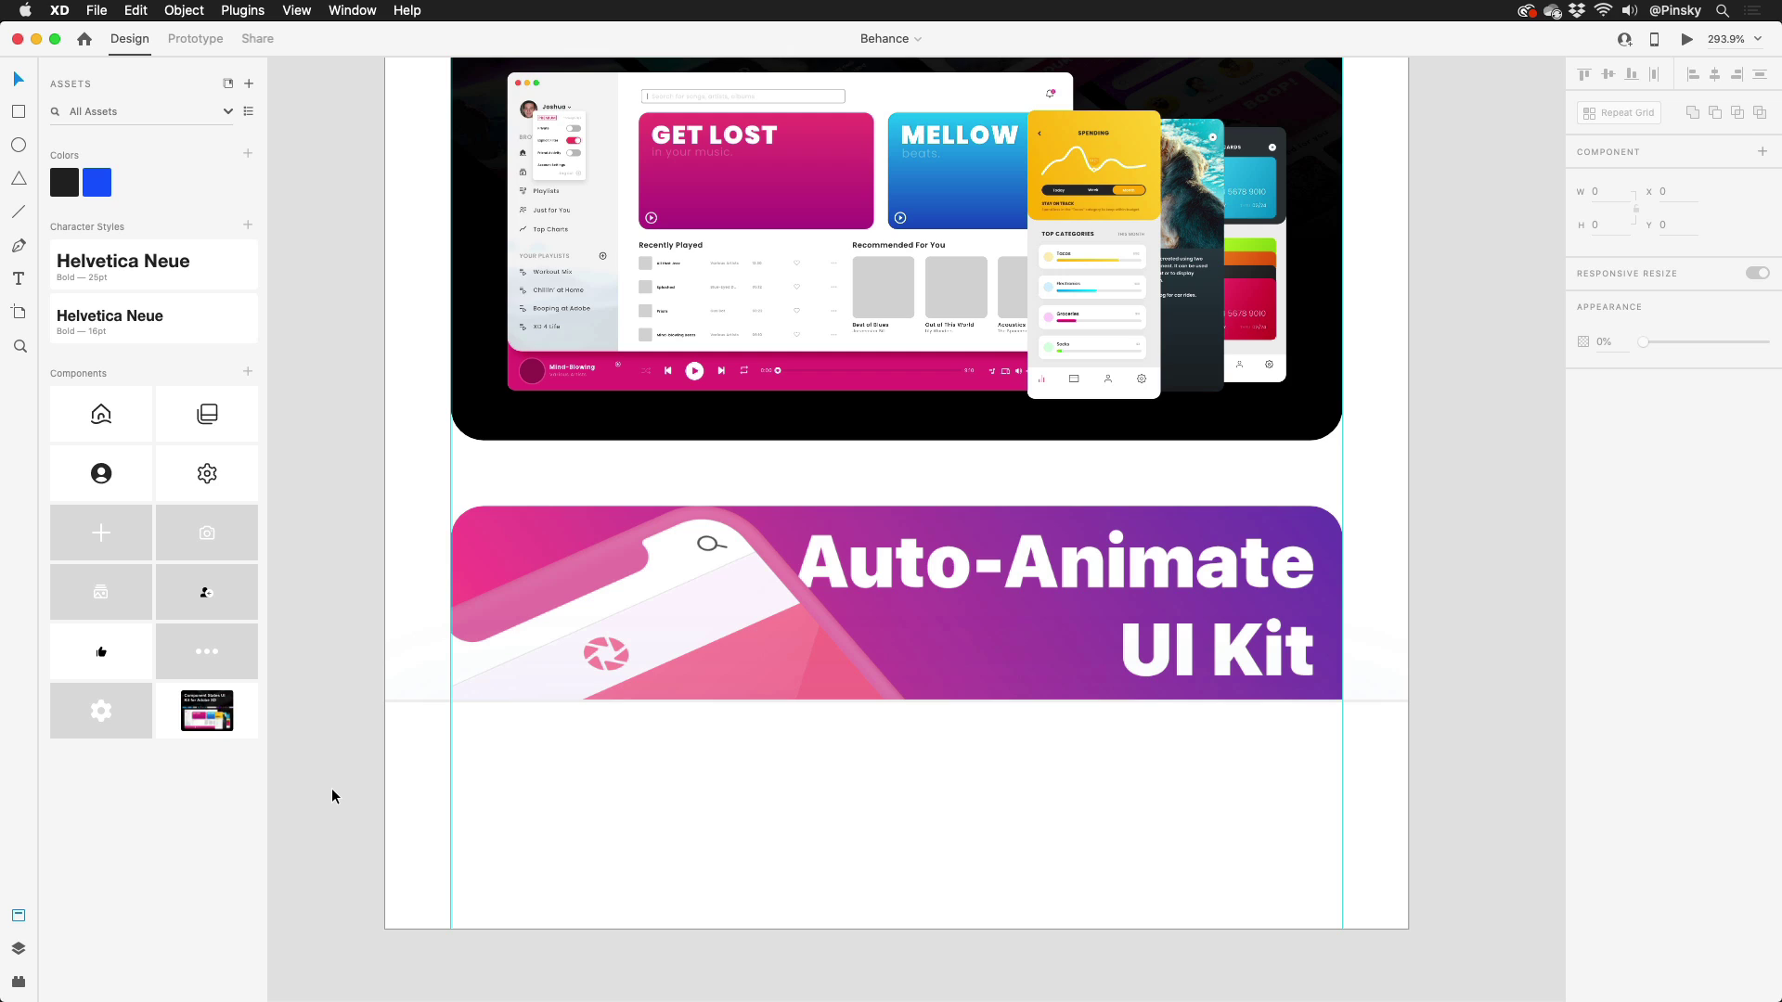
Step: Place home, library, profile and settings icon components along the artboard's bottom bar
drag(100, 413, 498, 791)
drag(206, 413, 656, 795)
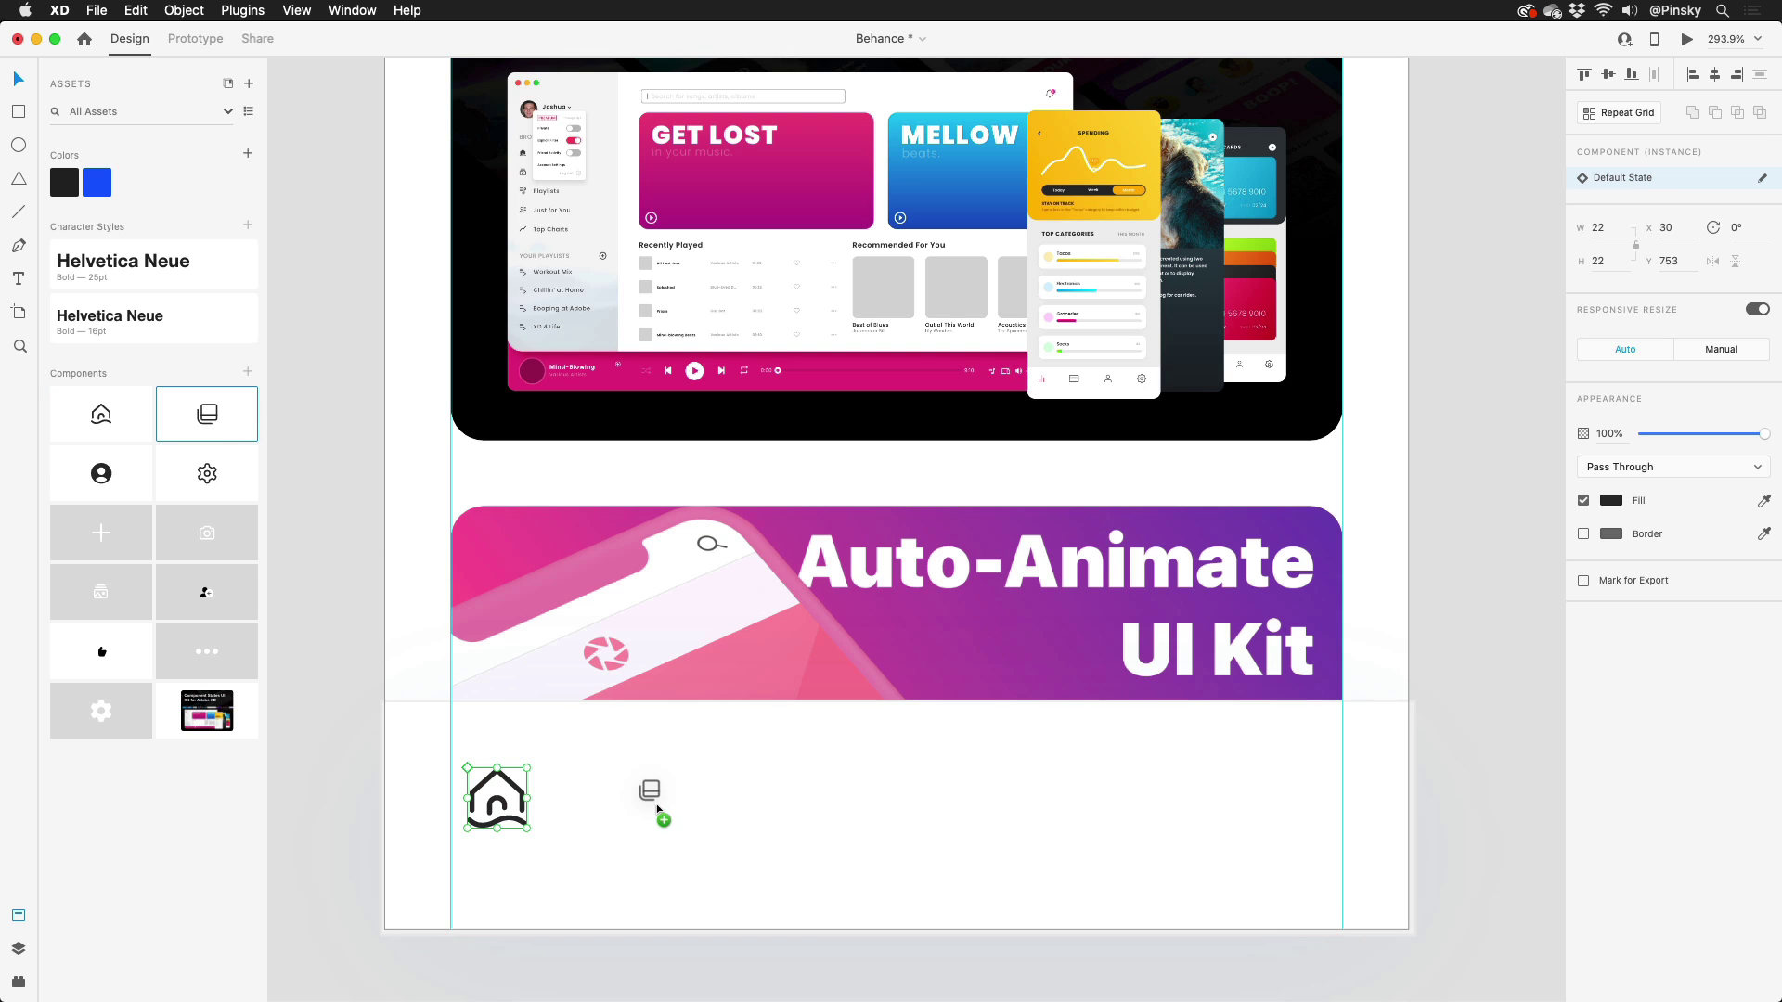
drag(100, 473, 993, 820)
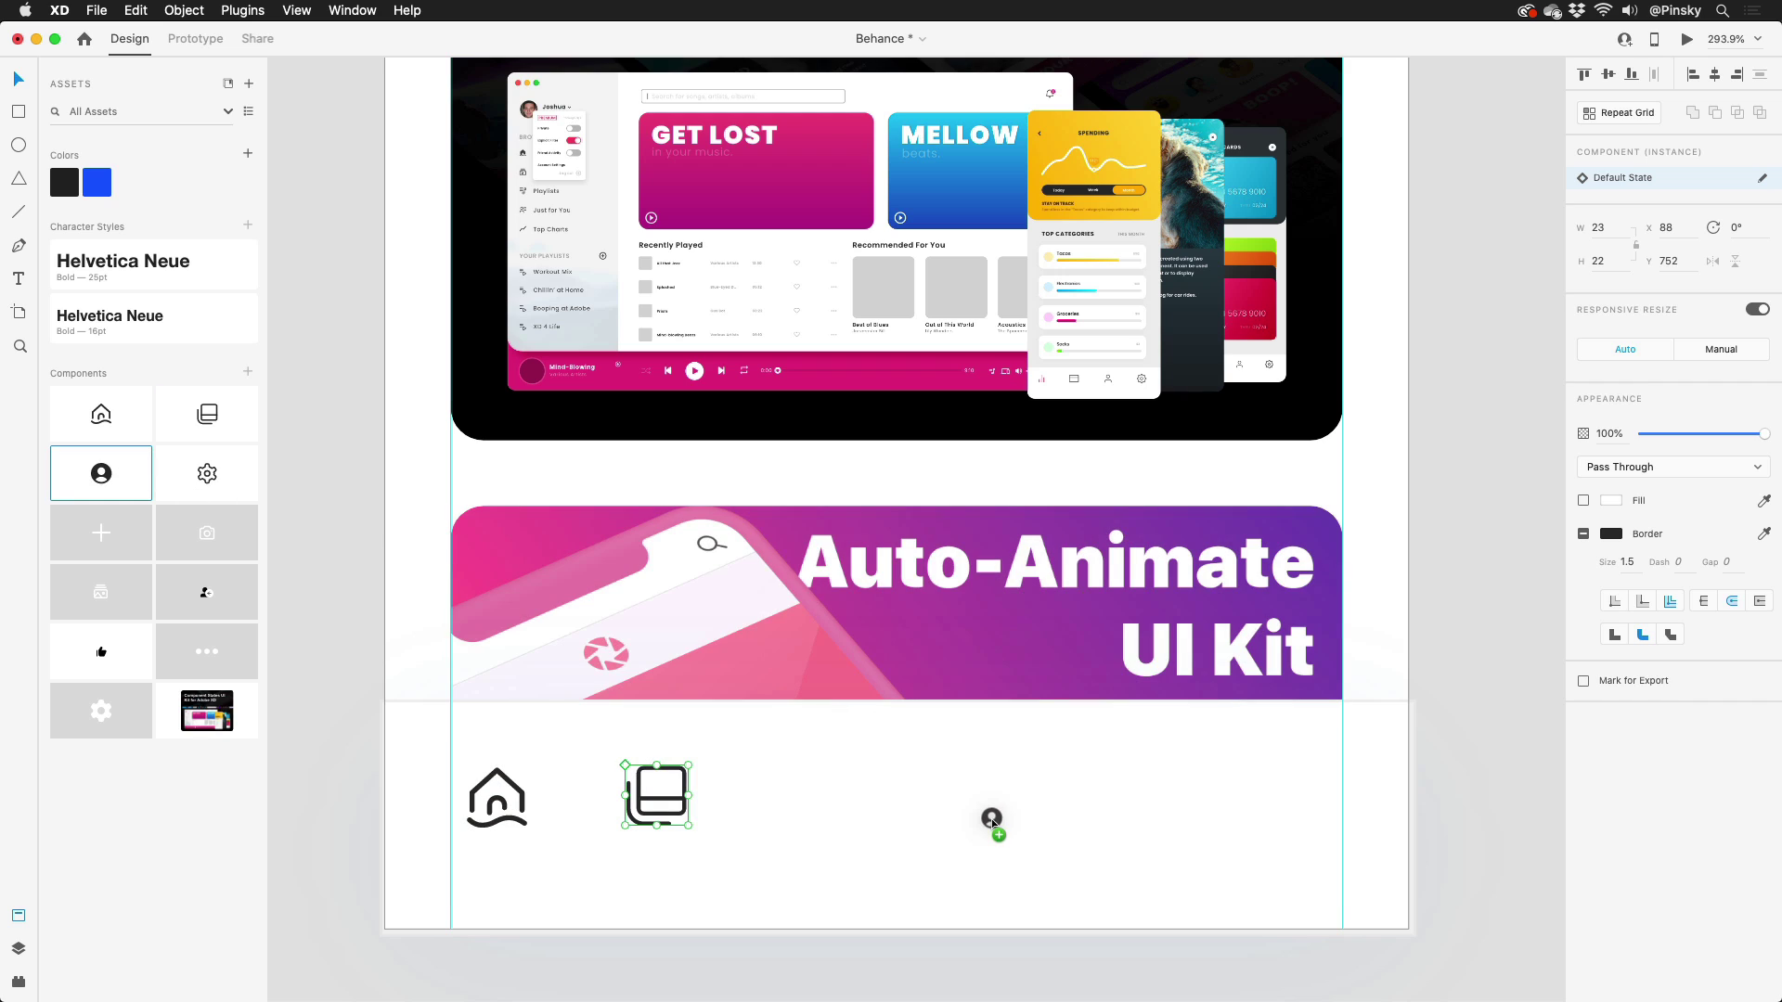
mouse_move(206, 473)
mouse_down()
mouse_move(1181, 800)
mouse_move(1330, 759)
mouse_up()
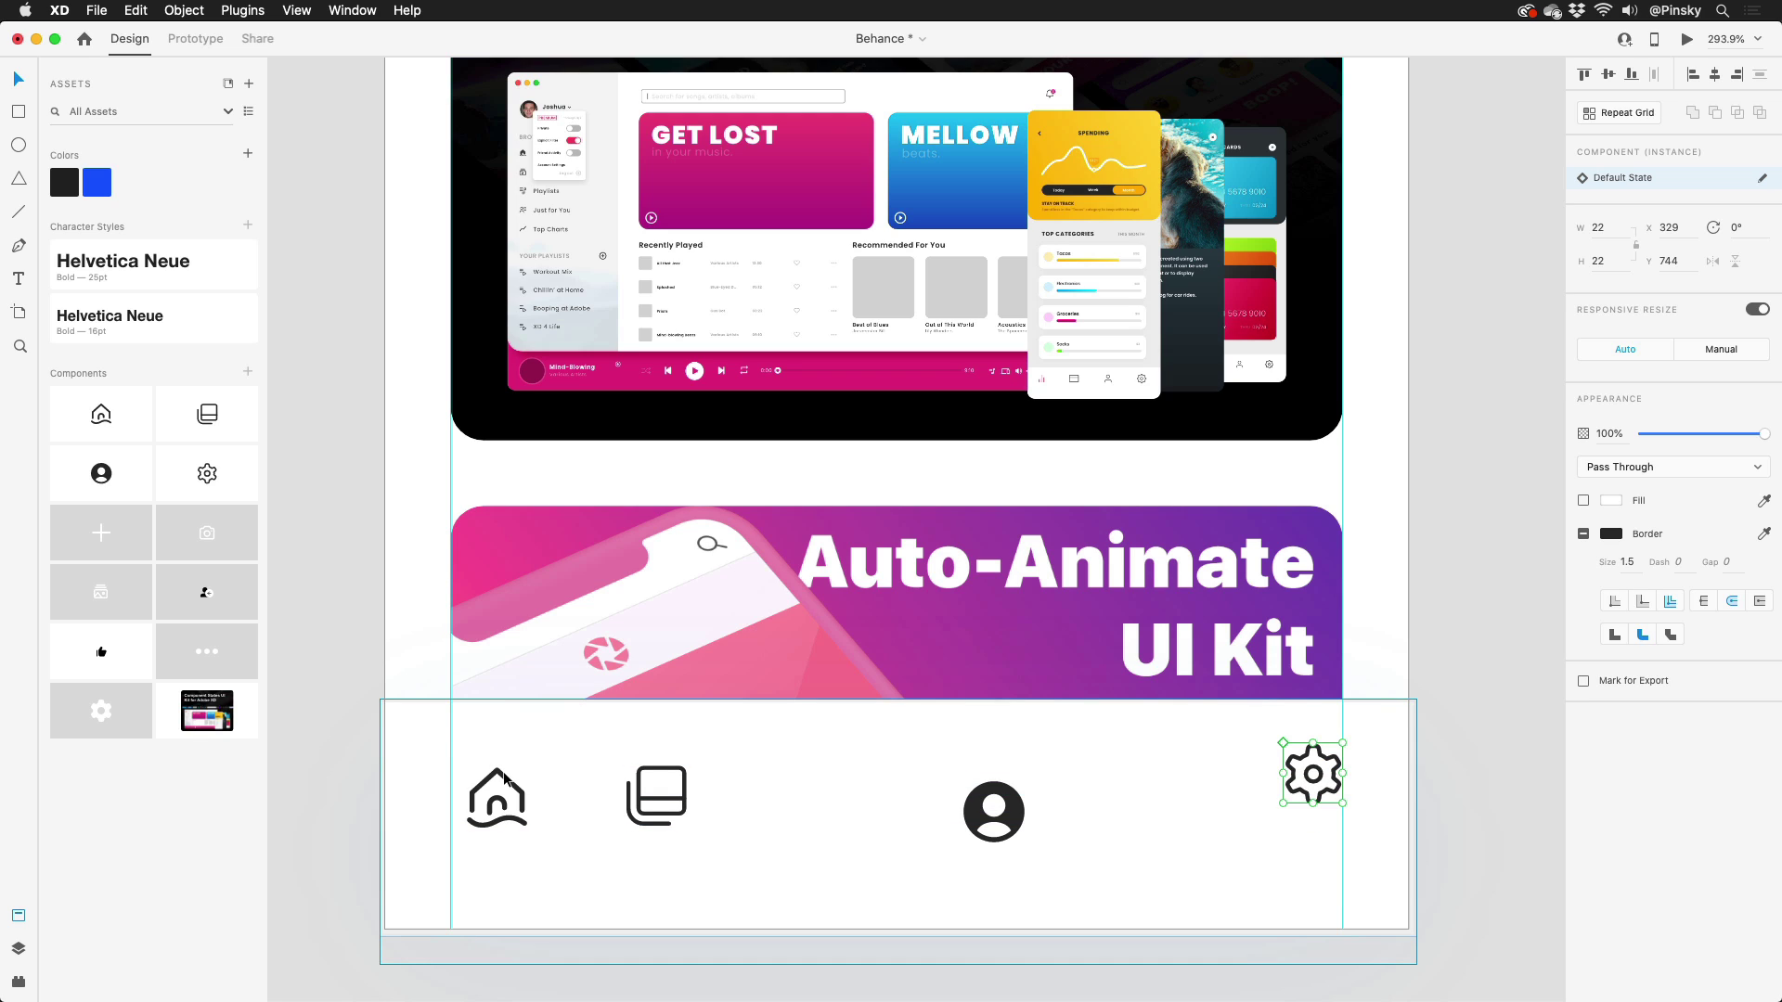
drag(504, 780, 488, 754)
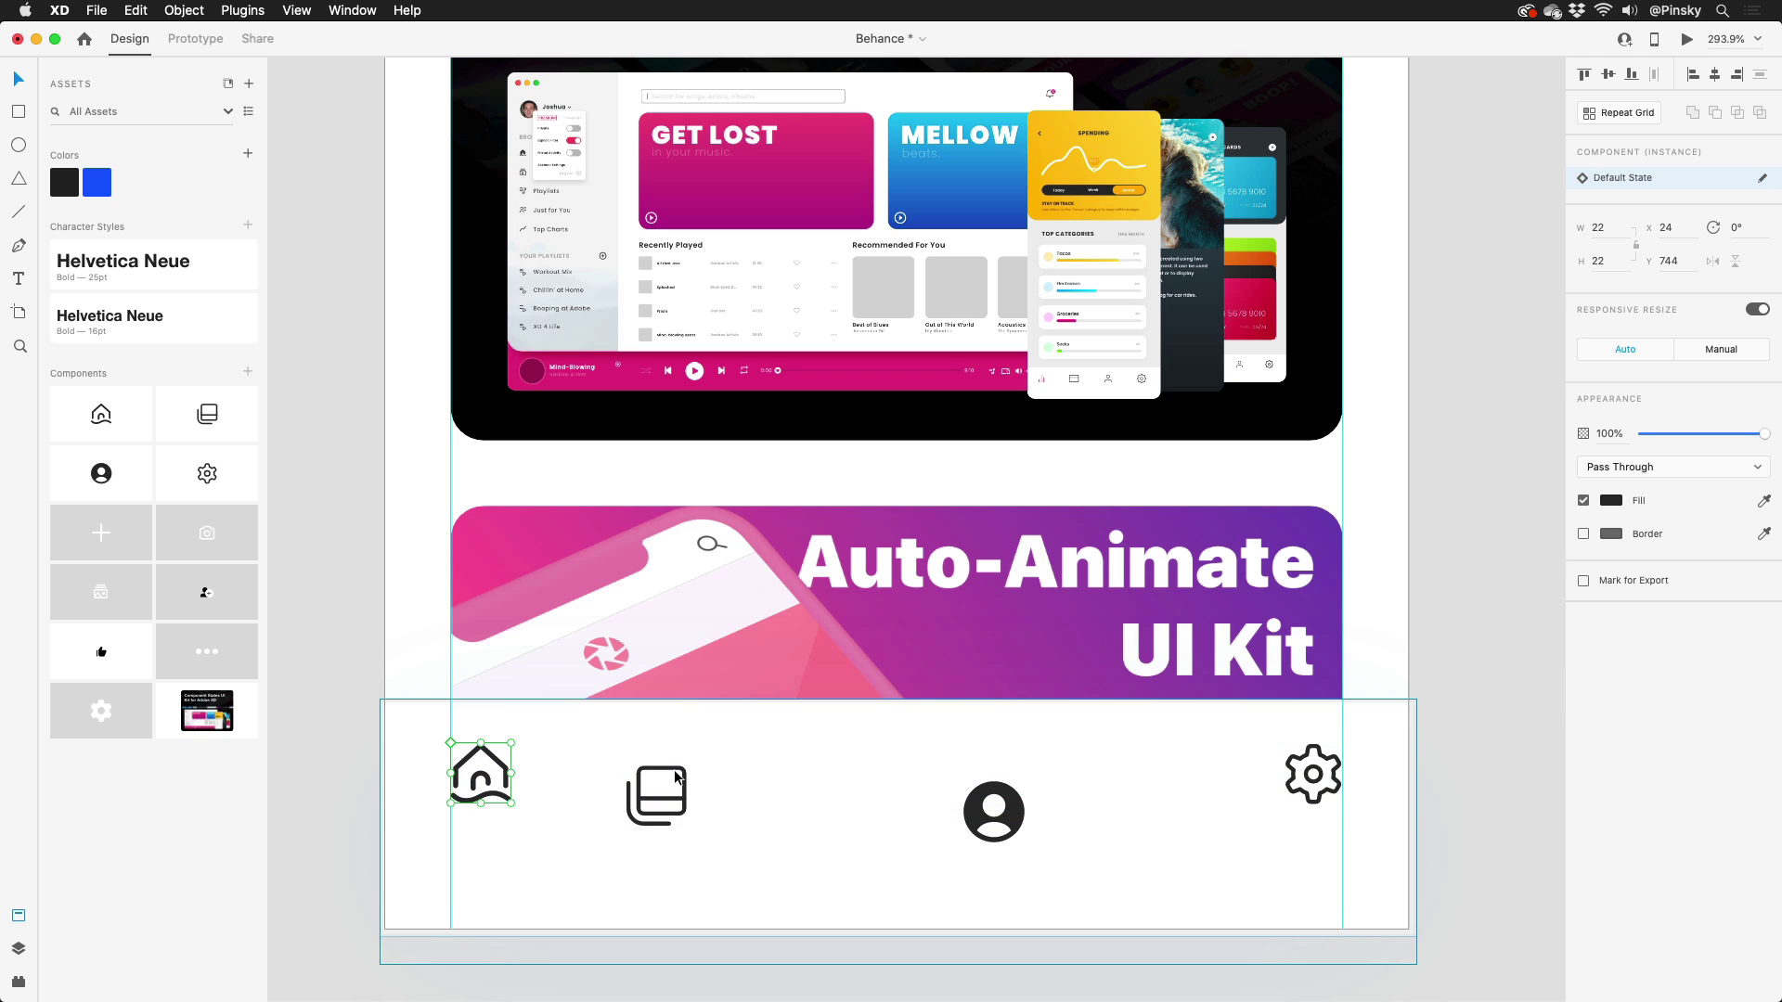
drag(675, 777, 664, 763)
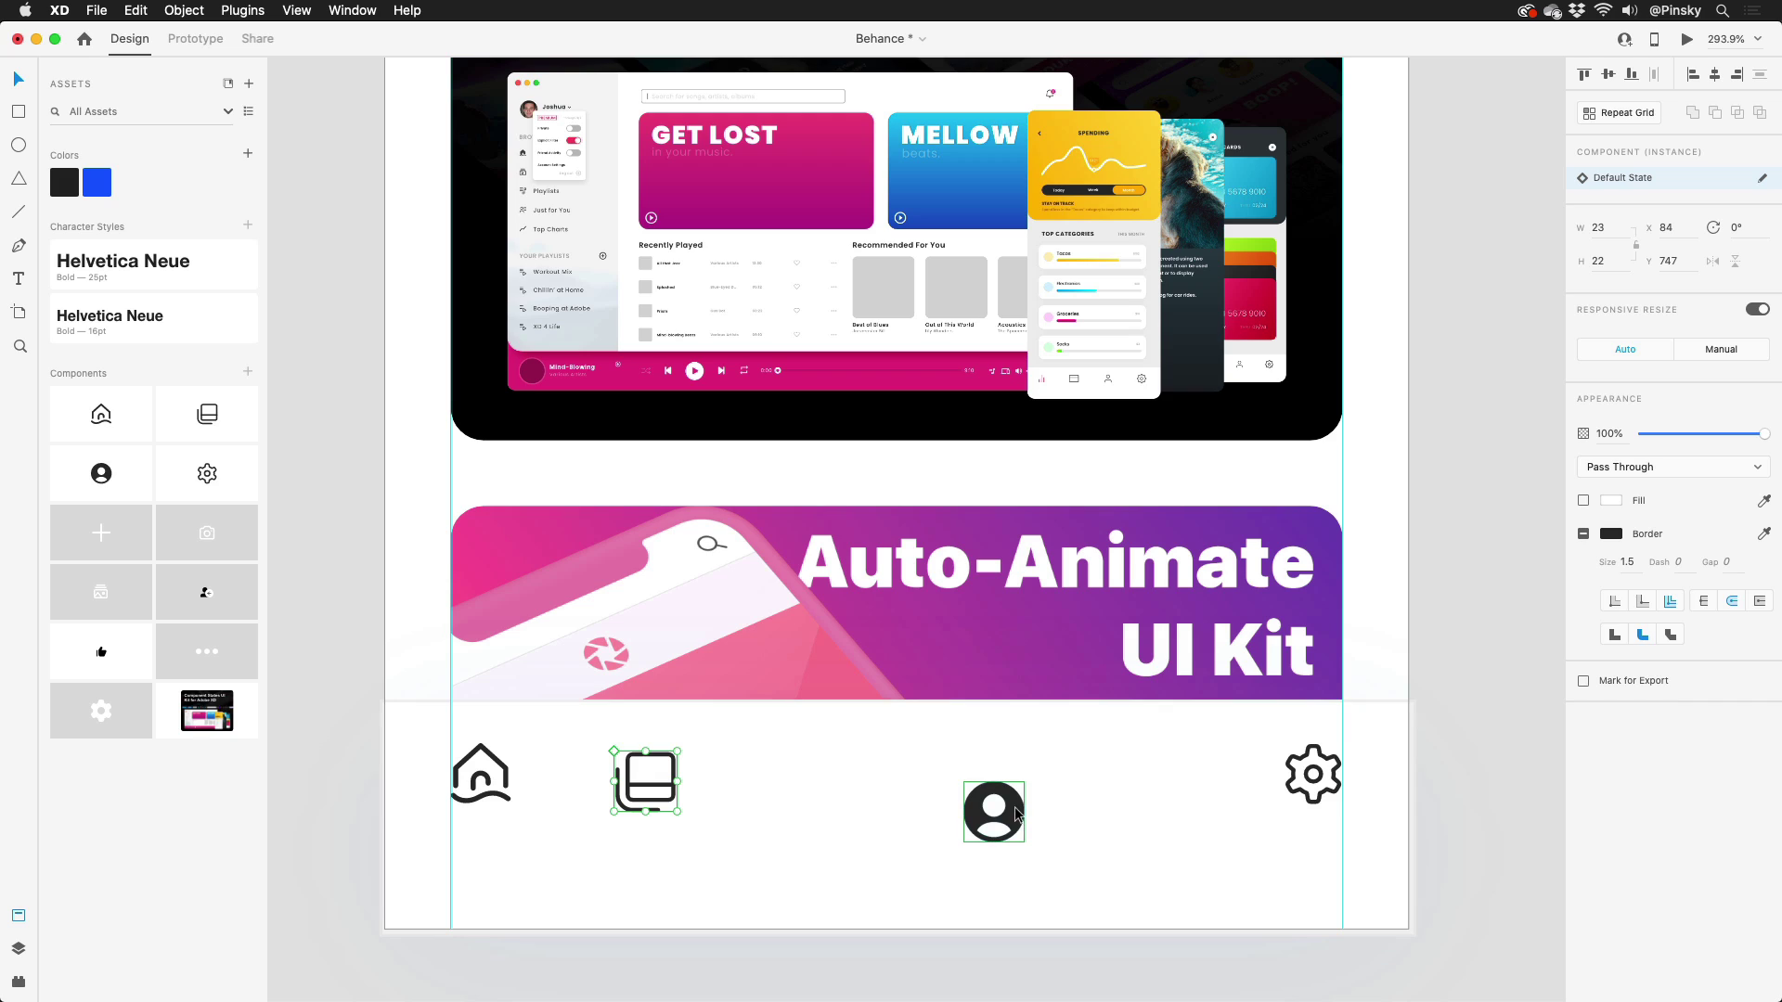
drag(1015, 818, 1158, 783)
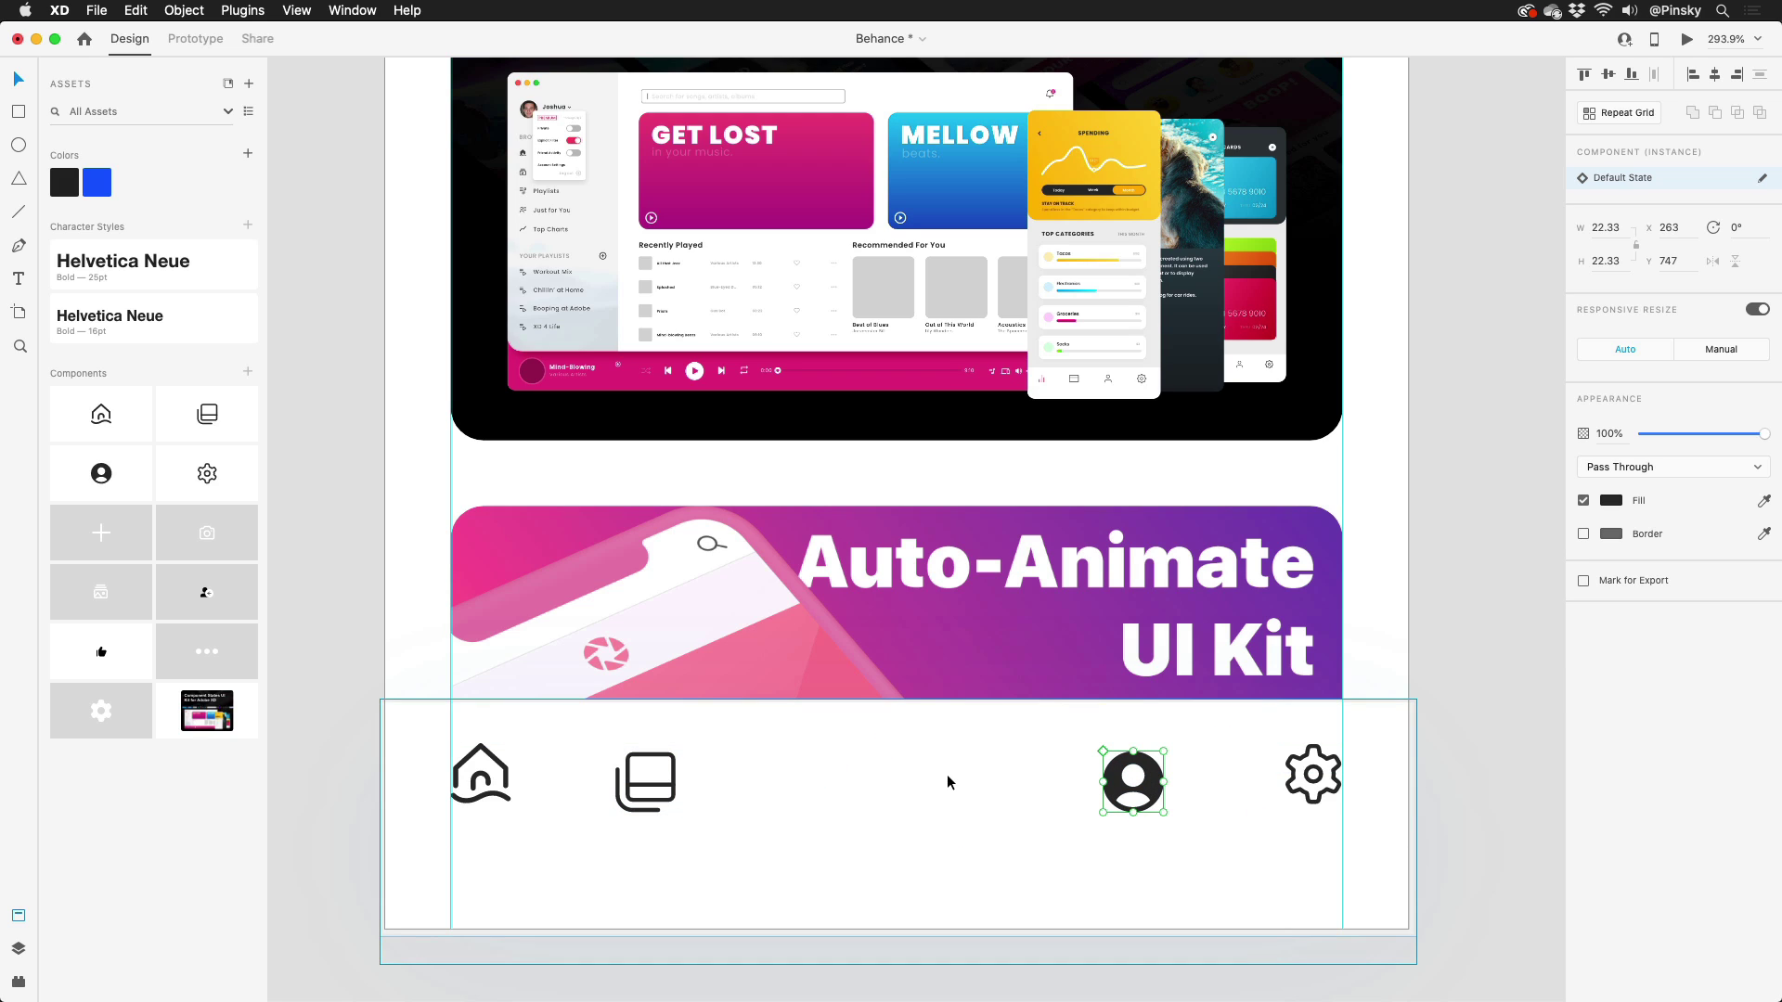
Step: Draw a circle between the library and profile icons and fill it with the blue swatch
click(18, 147)
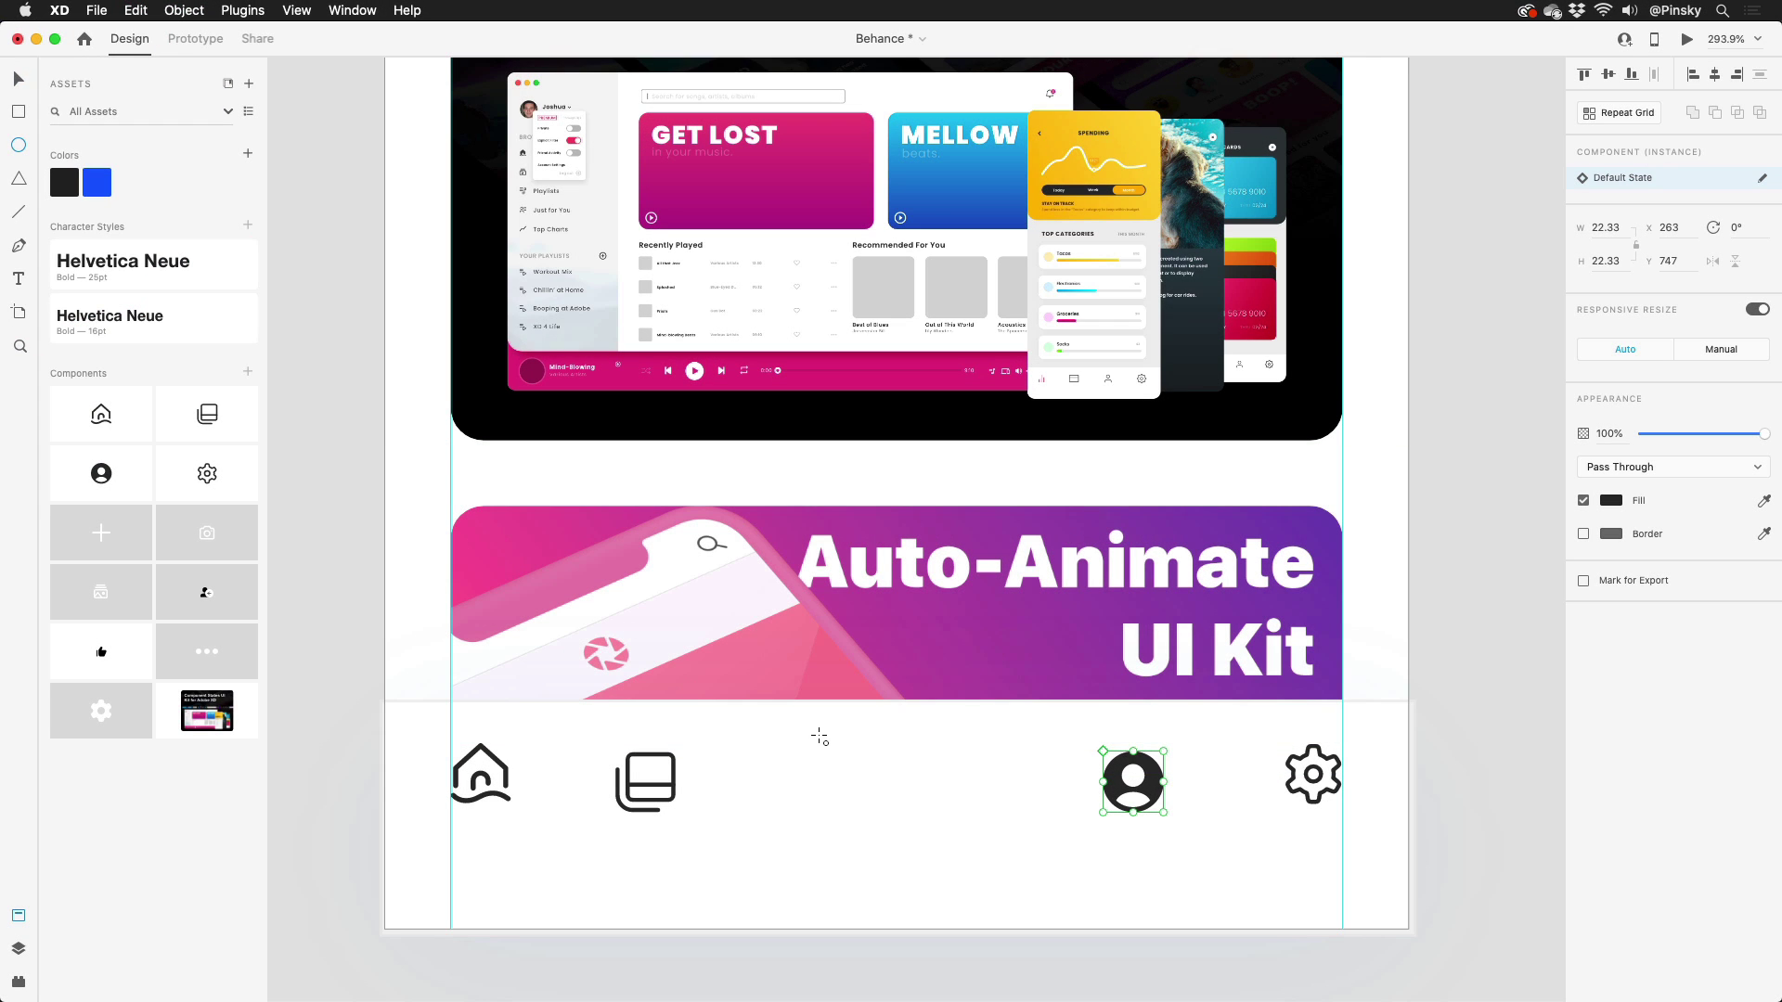
drag(820, 737, 928, 843)
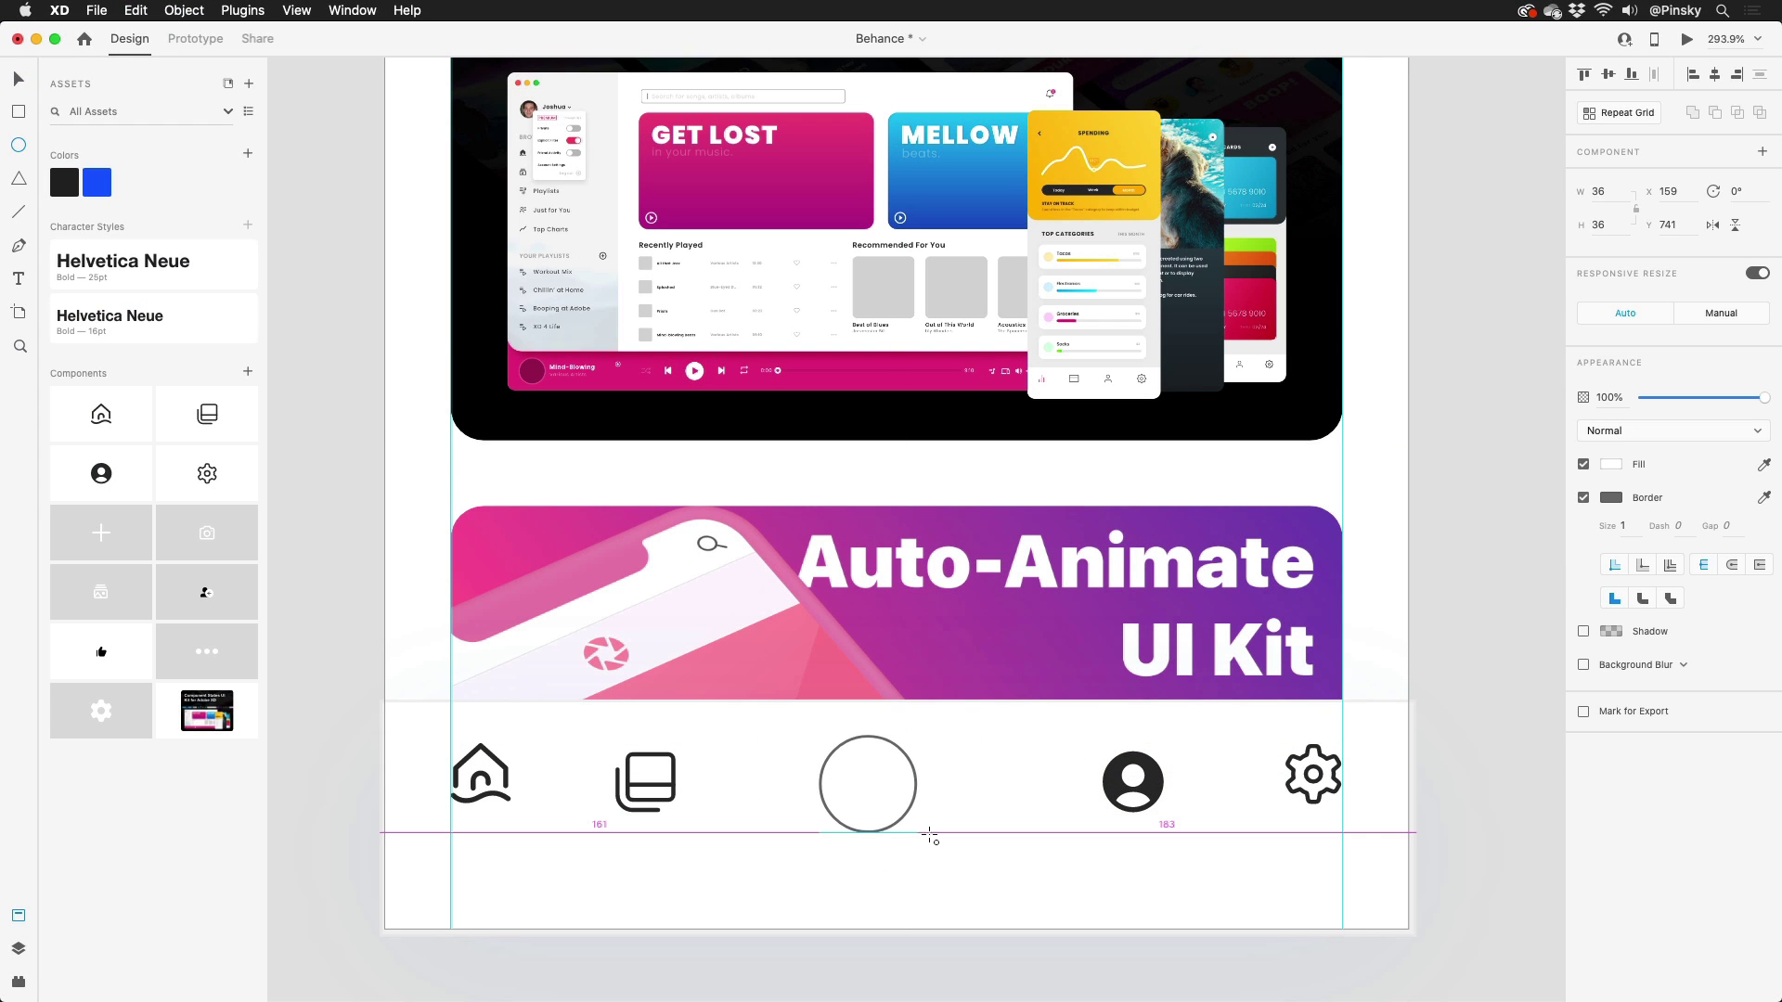
key(v)
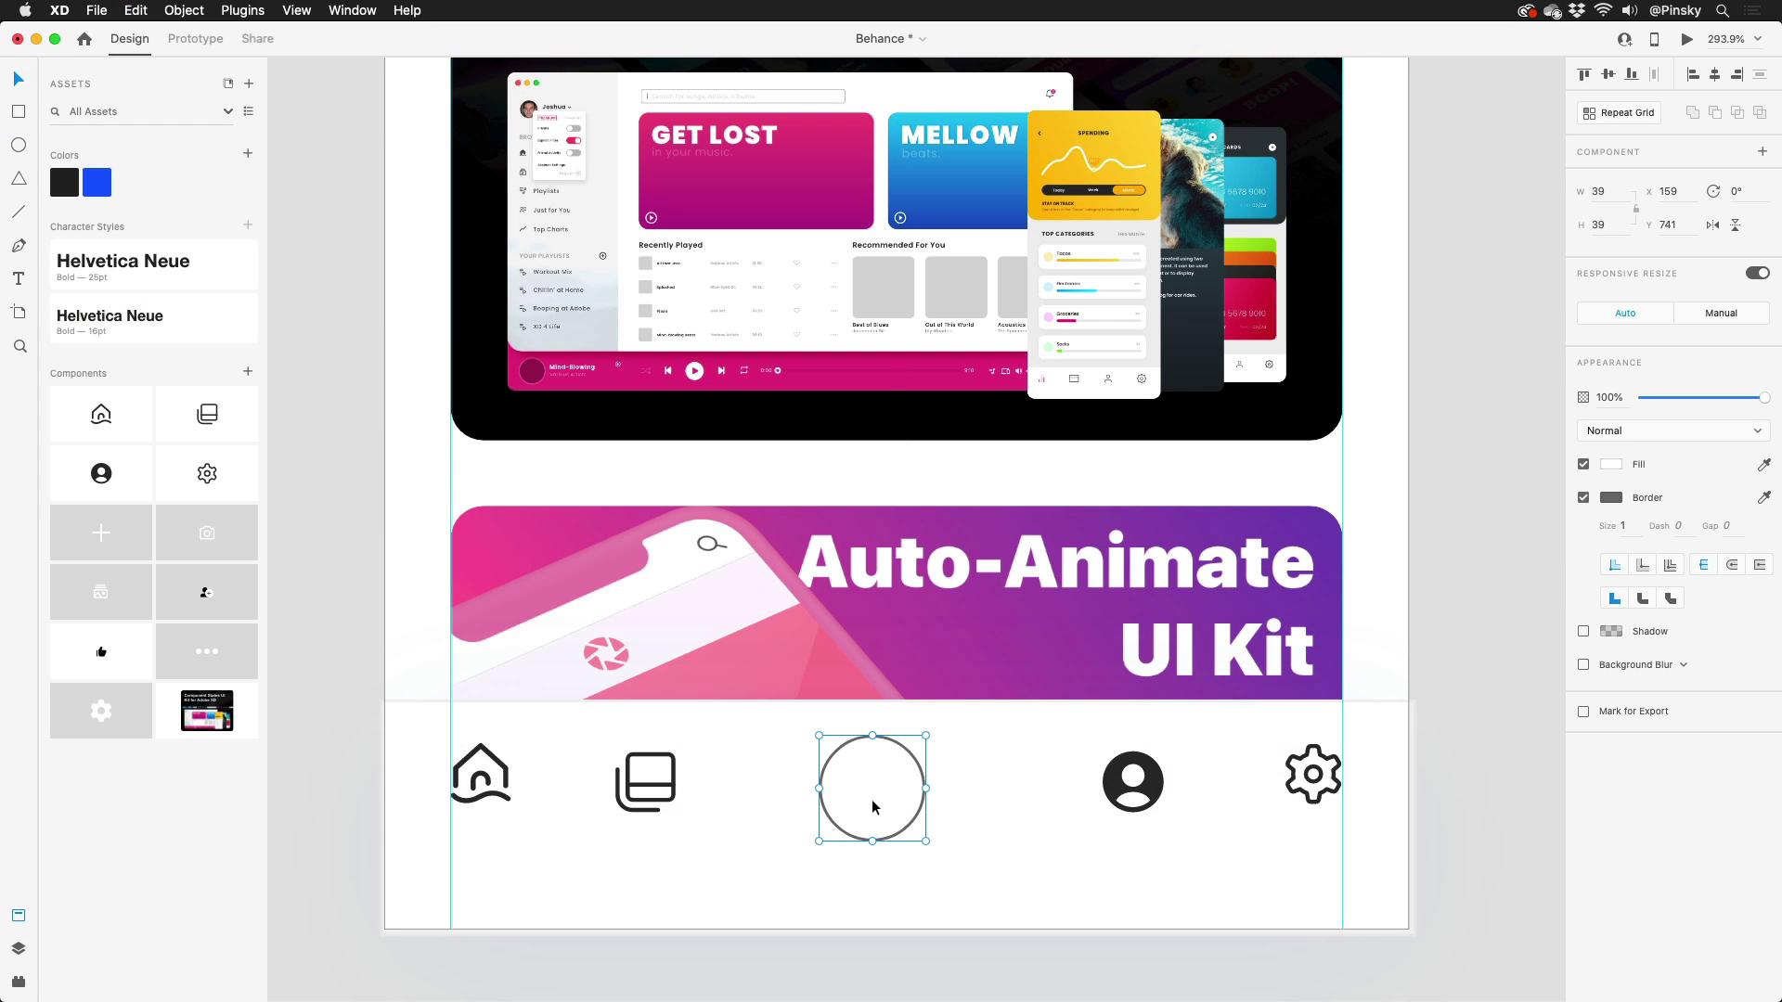
drag(874, 795, 897, 806)
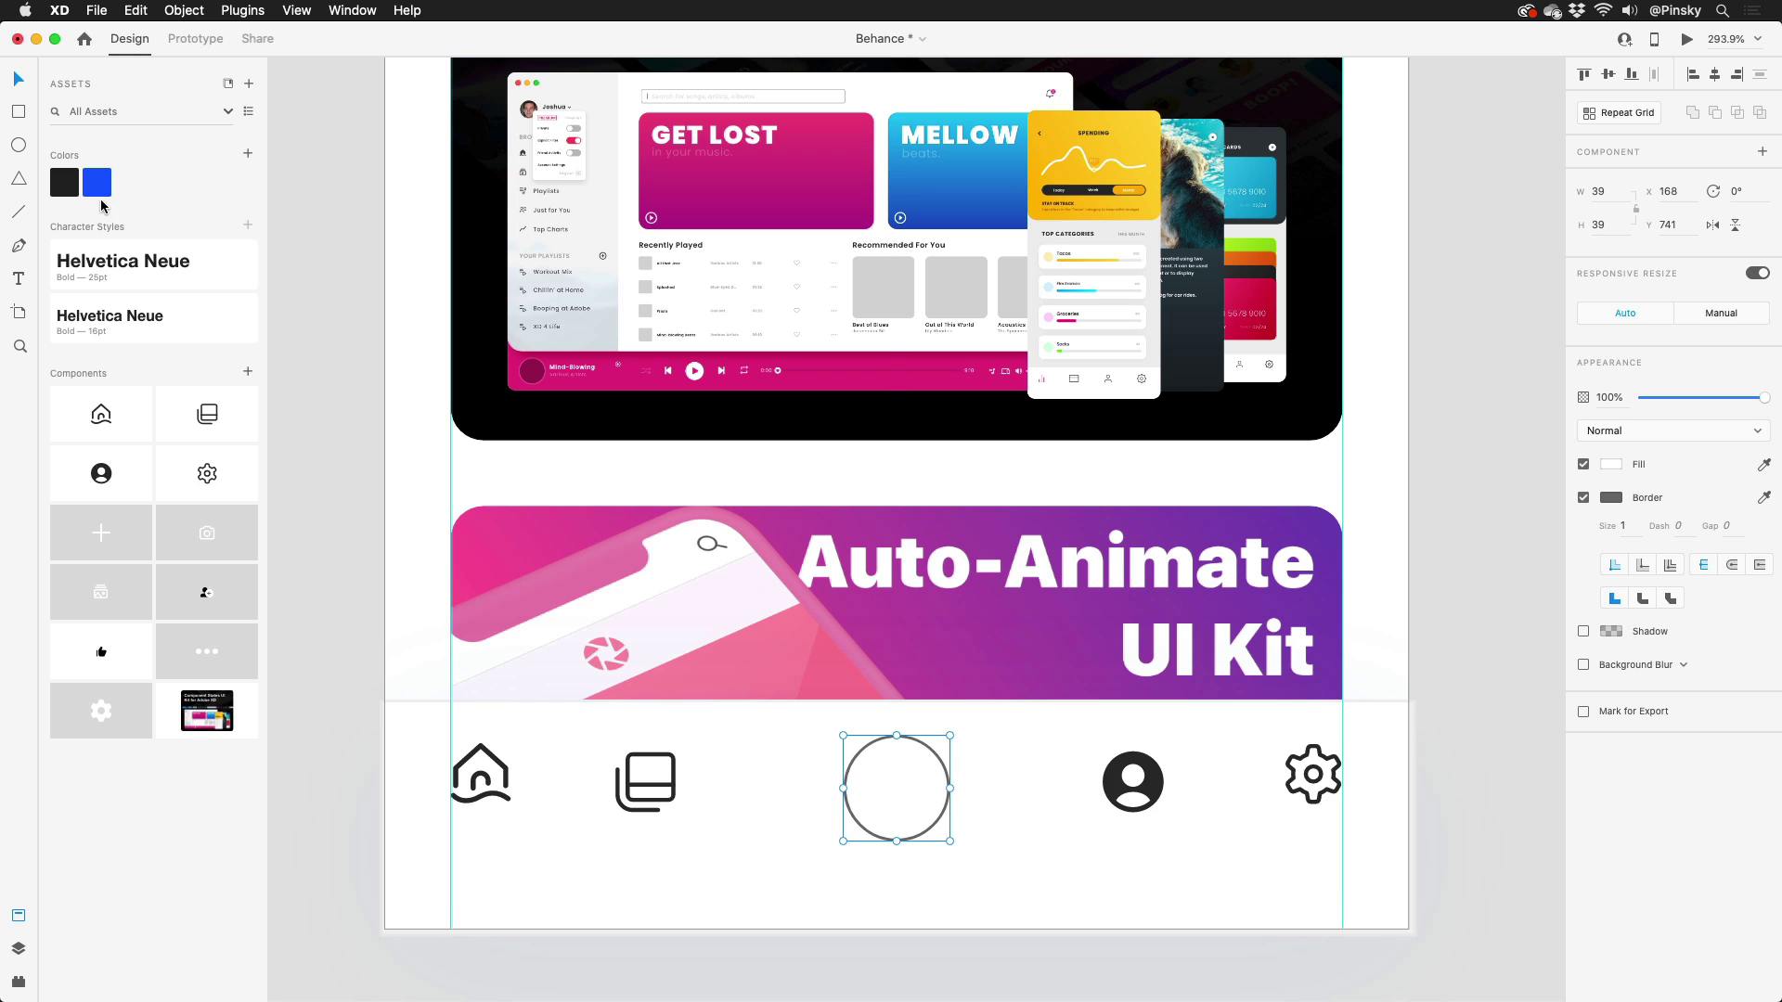
click(96, 182)
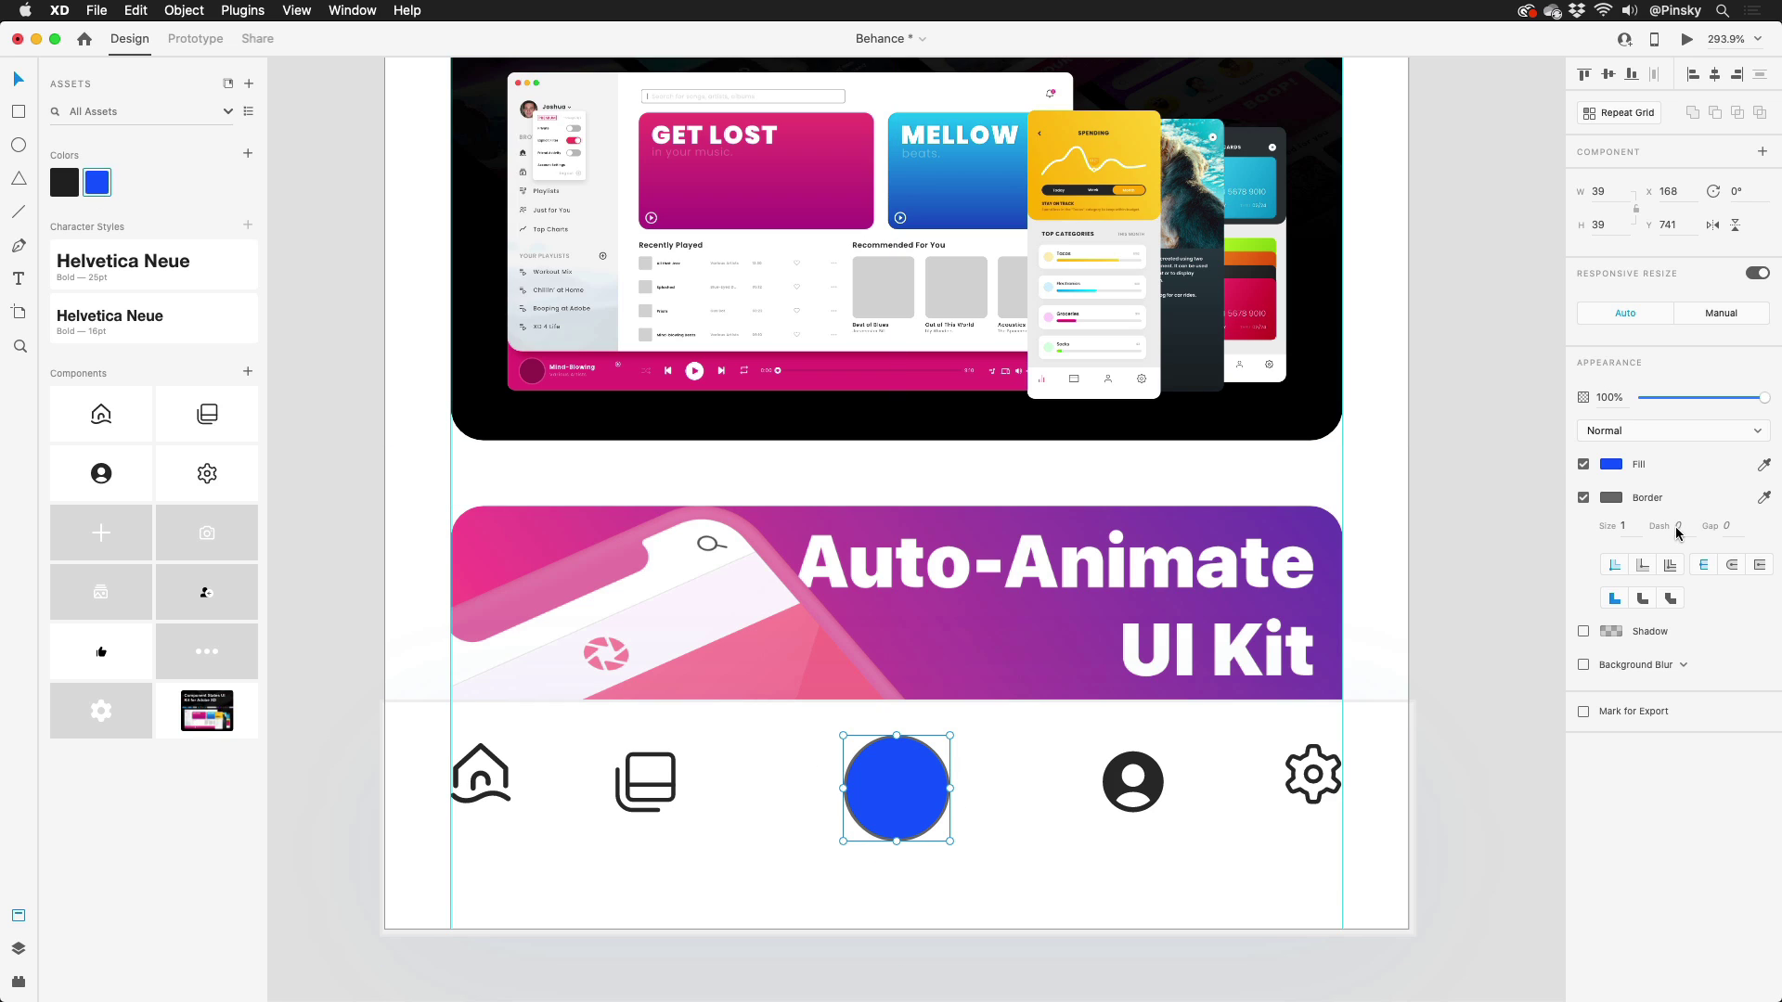
Step: Give the circle a faint, mostly transparent blue border and place the plus icon on it
click(1611, 499)
click(1551, 460)
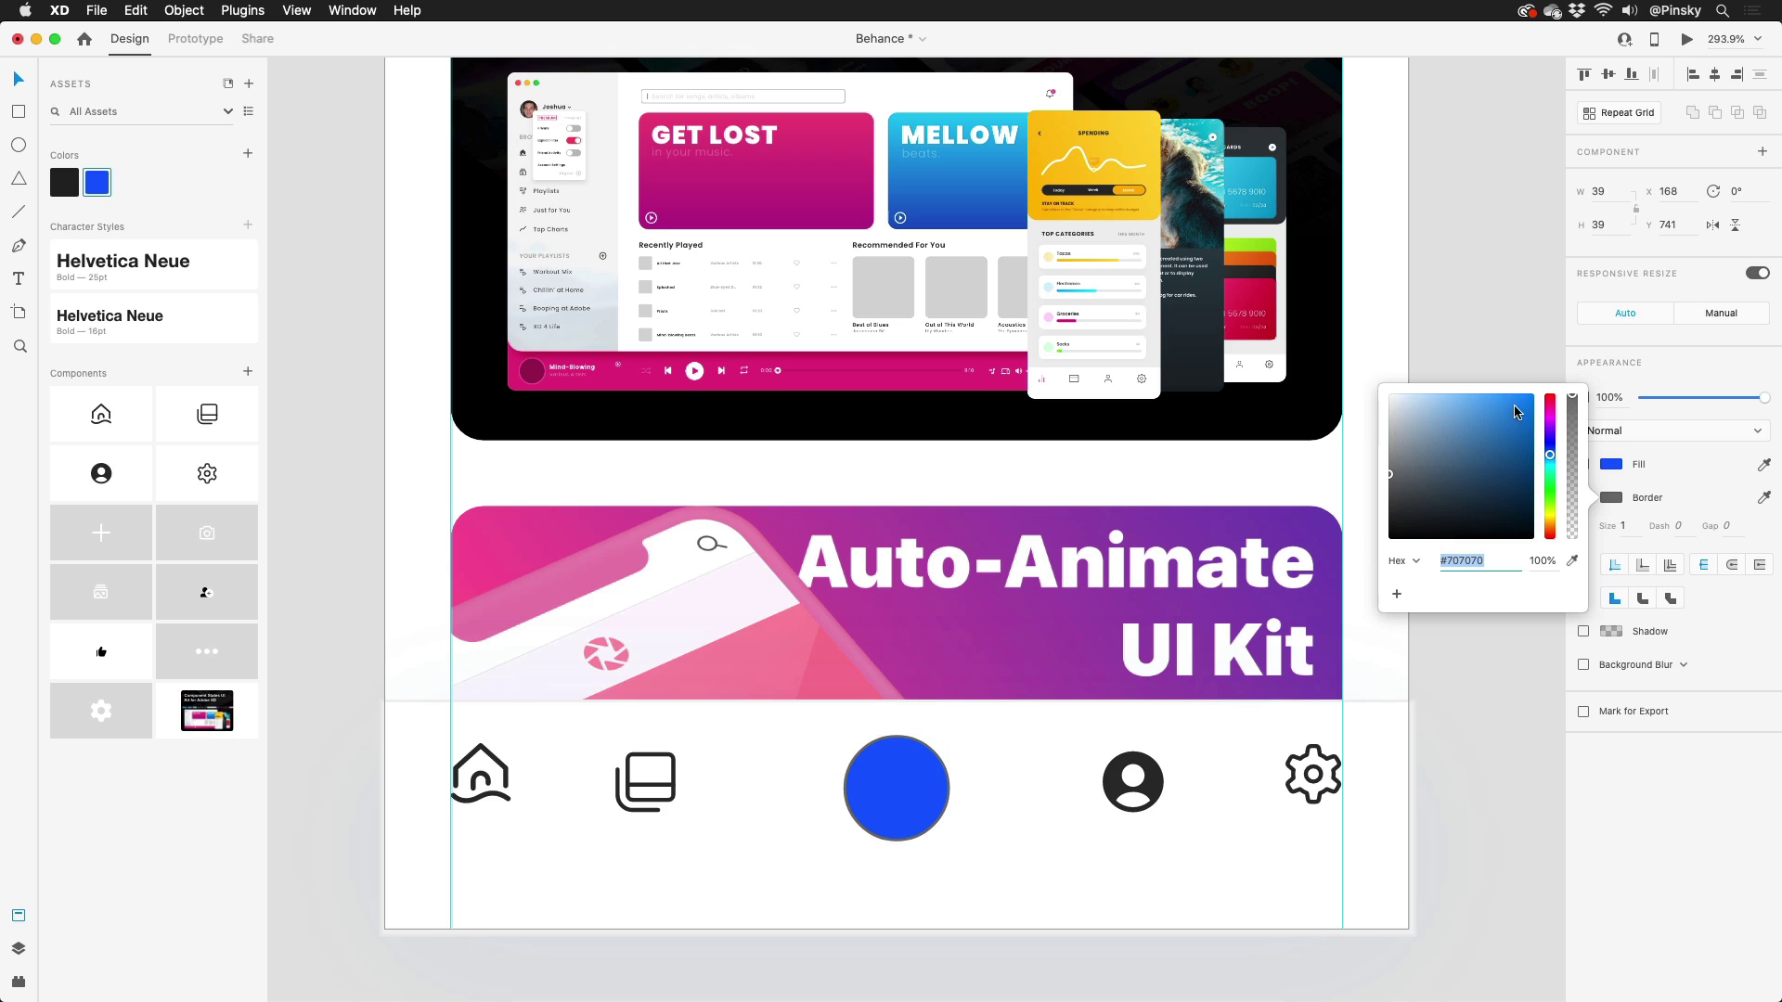
drag(1517, 412, 1532, 395)
drag(1573, 521, 1632, 530)
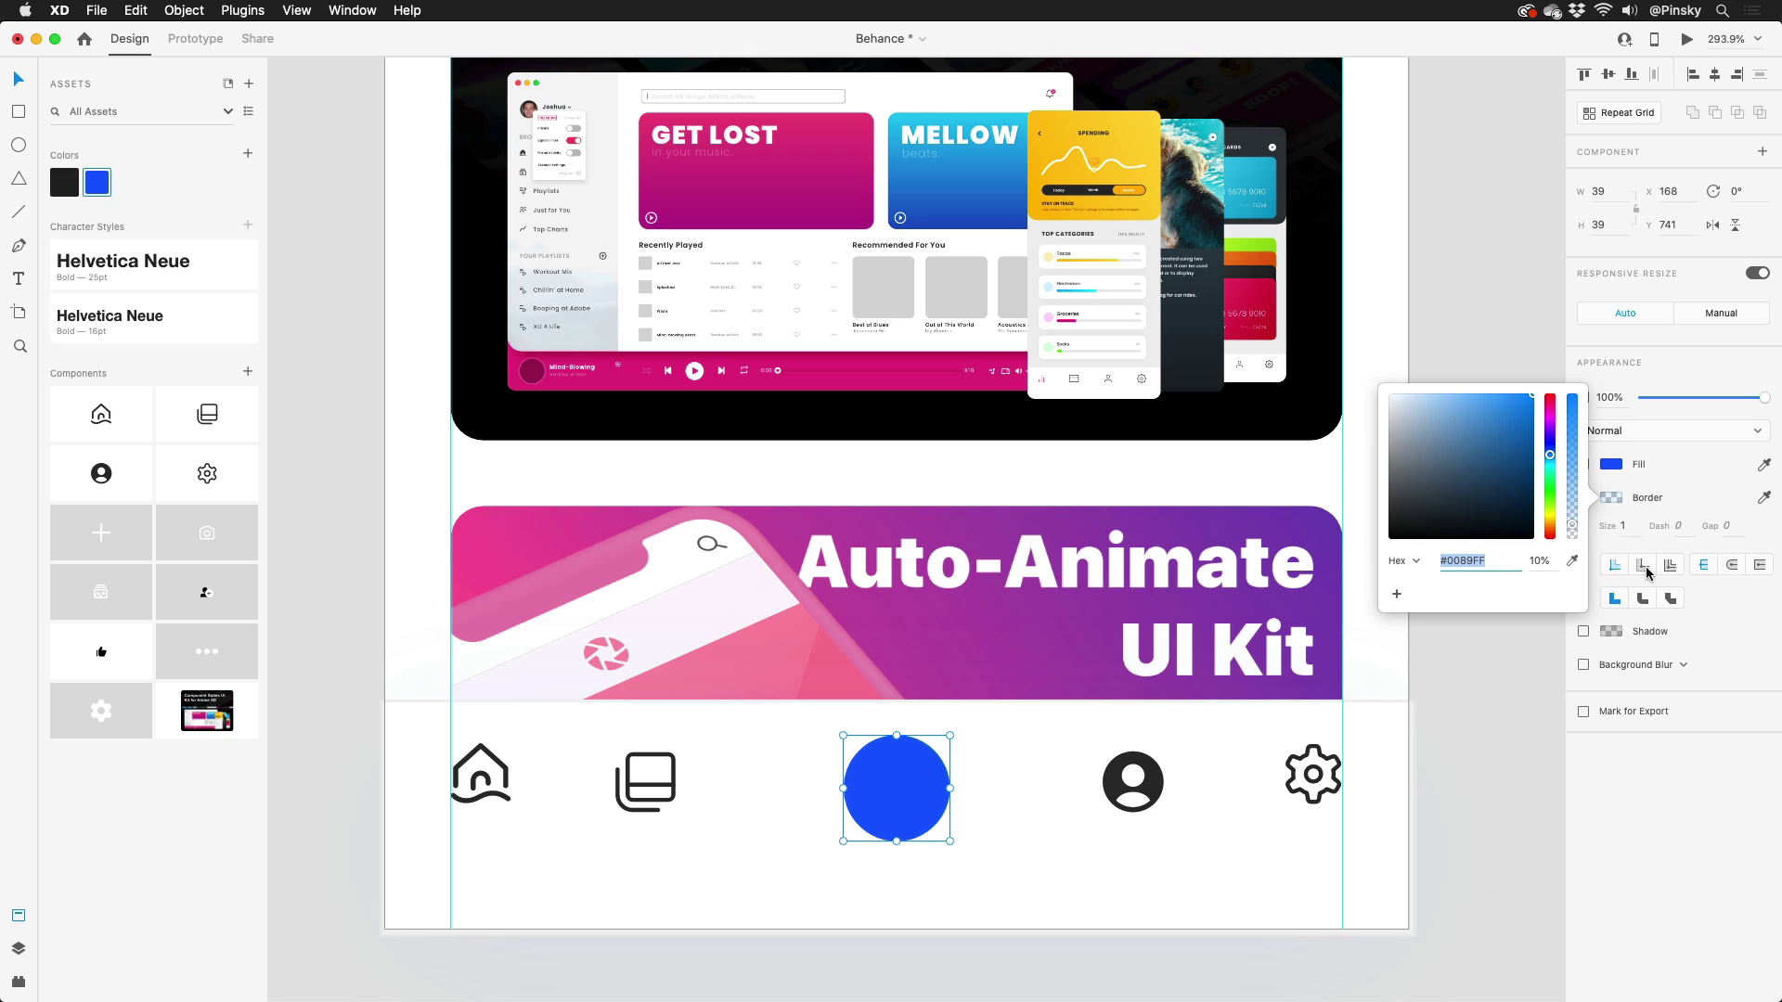
click(1644, 569)
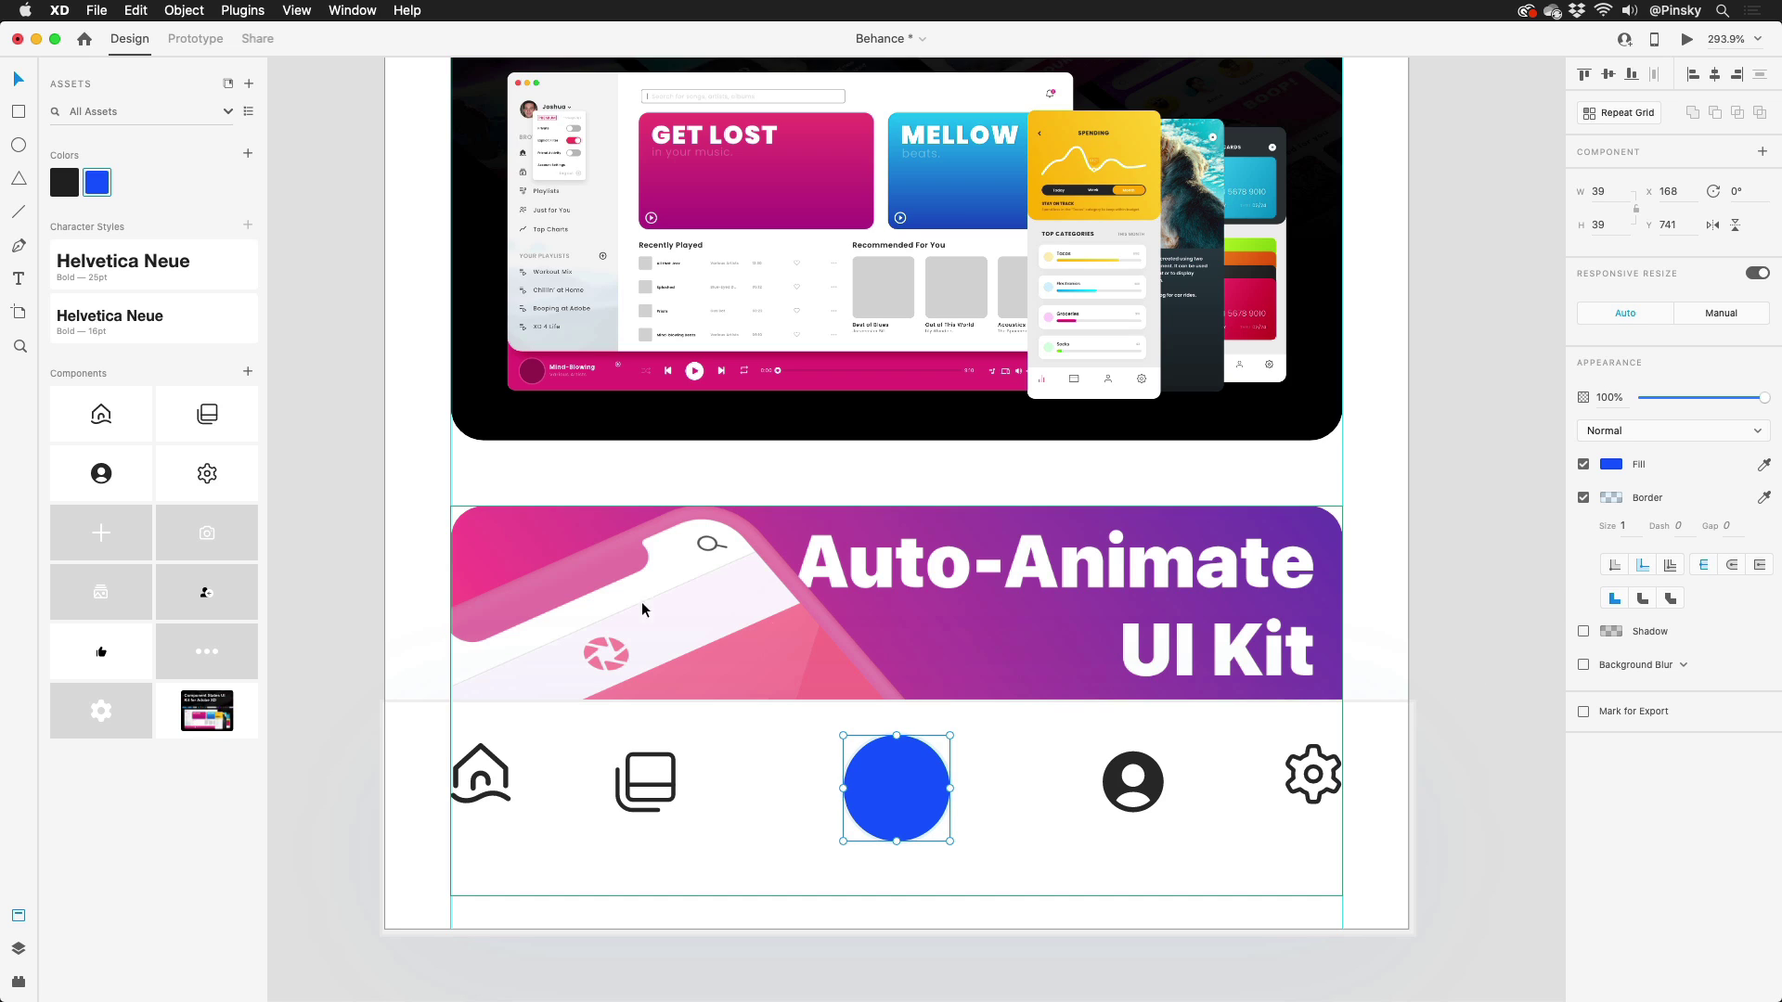
mouse_move(111, 529)
mouse_down()
mouse_move(916, 790)
mouse_move(899, 793)
mouse_up()
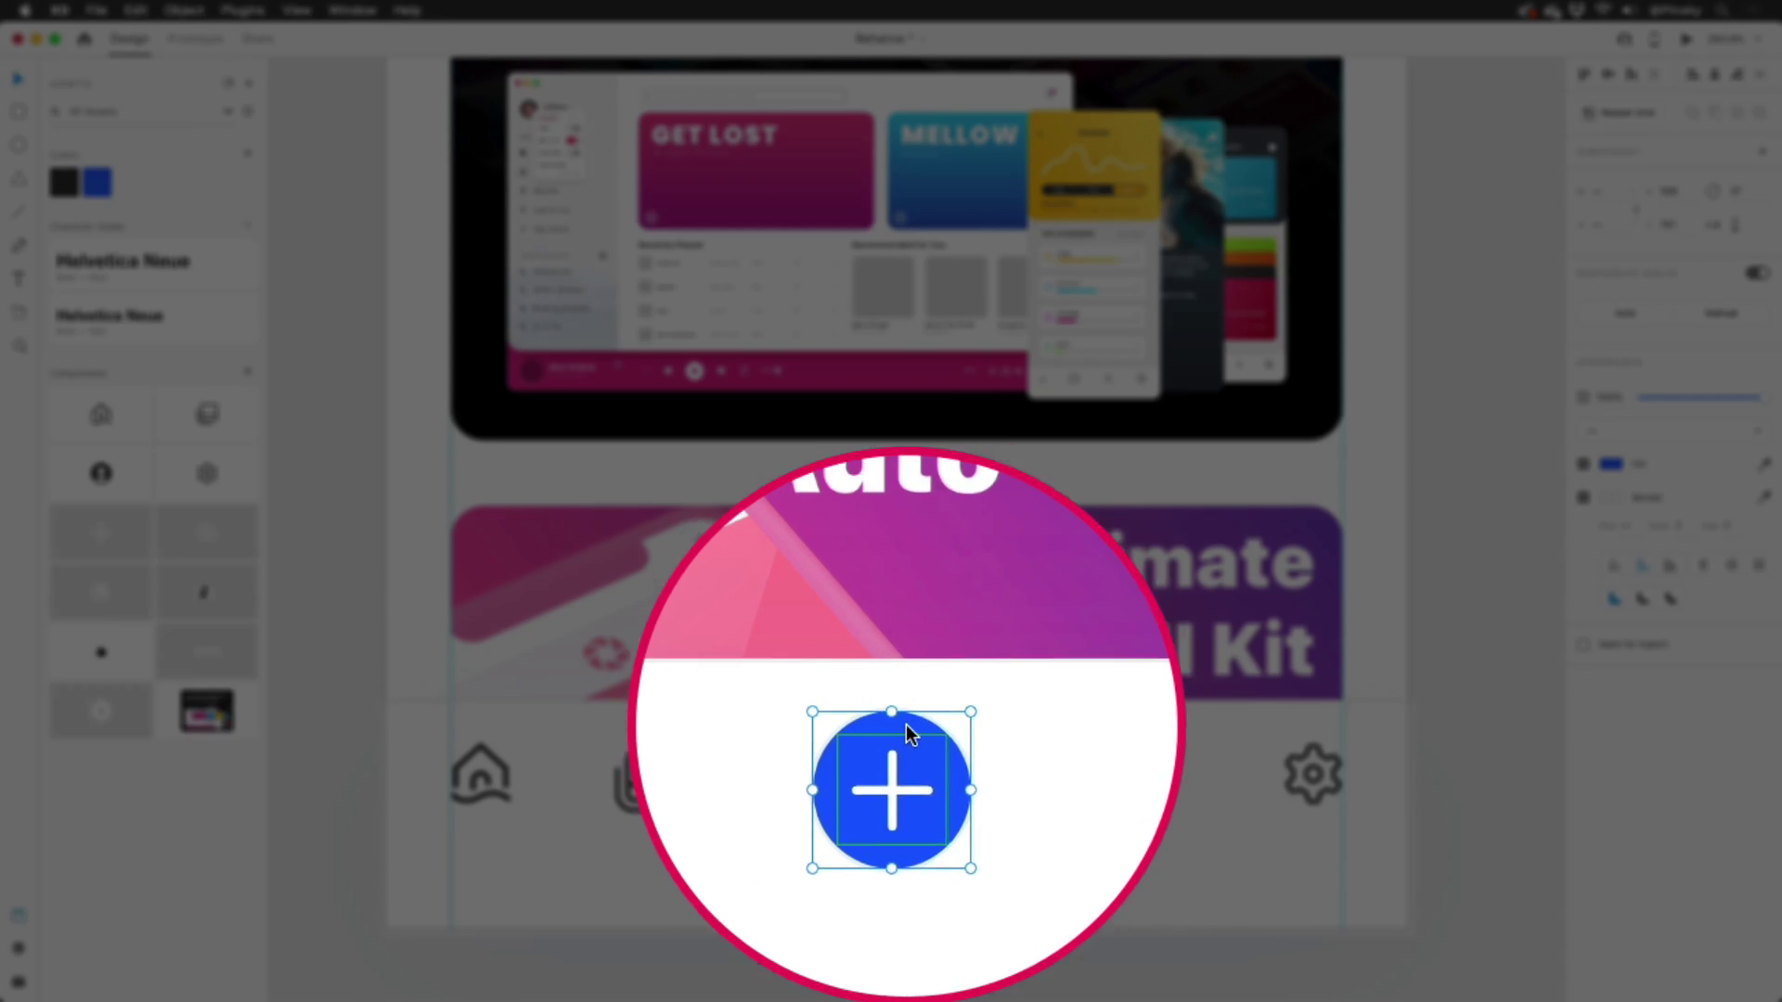
Step: Group the plus button with its circle, then middle-align and distribute all five bar icons
right_click(906, 752)
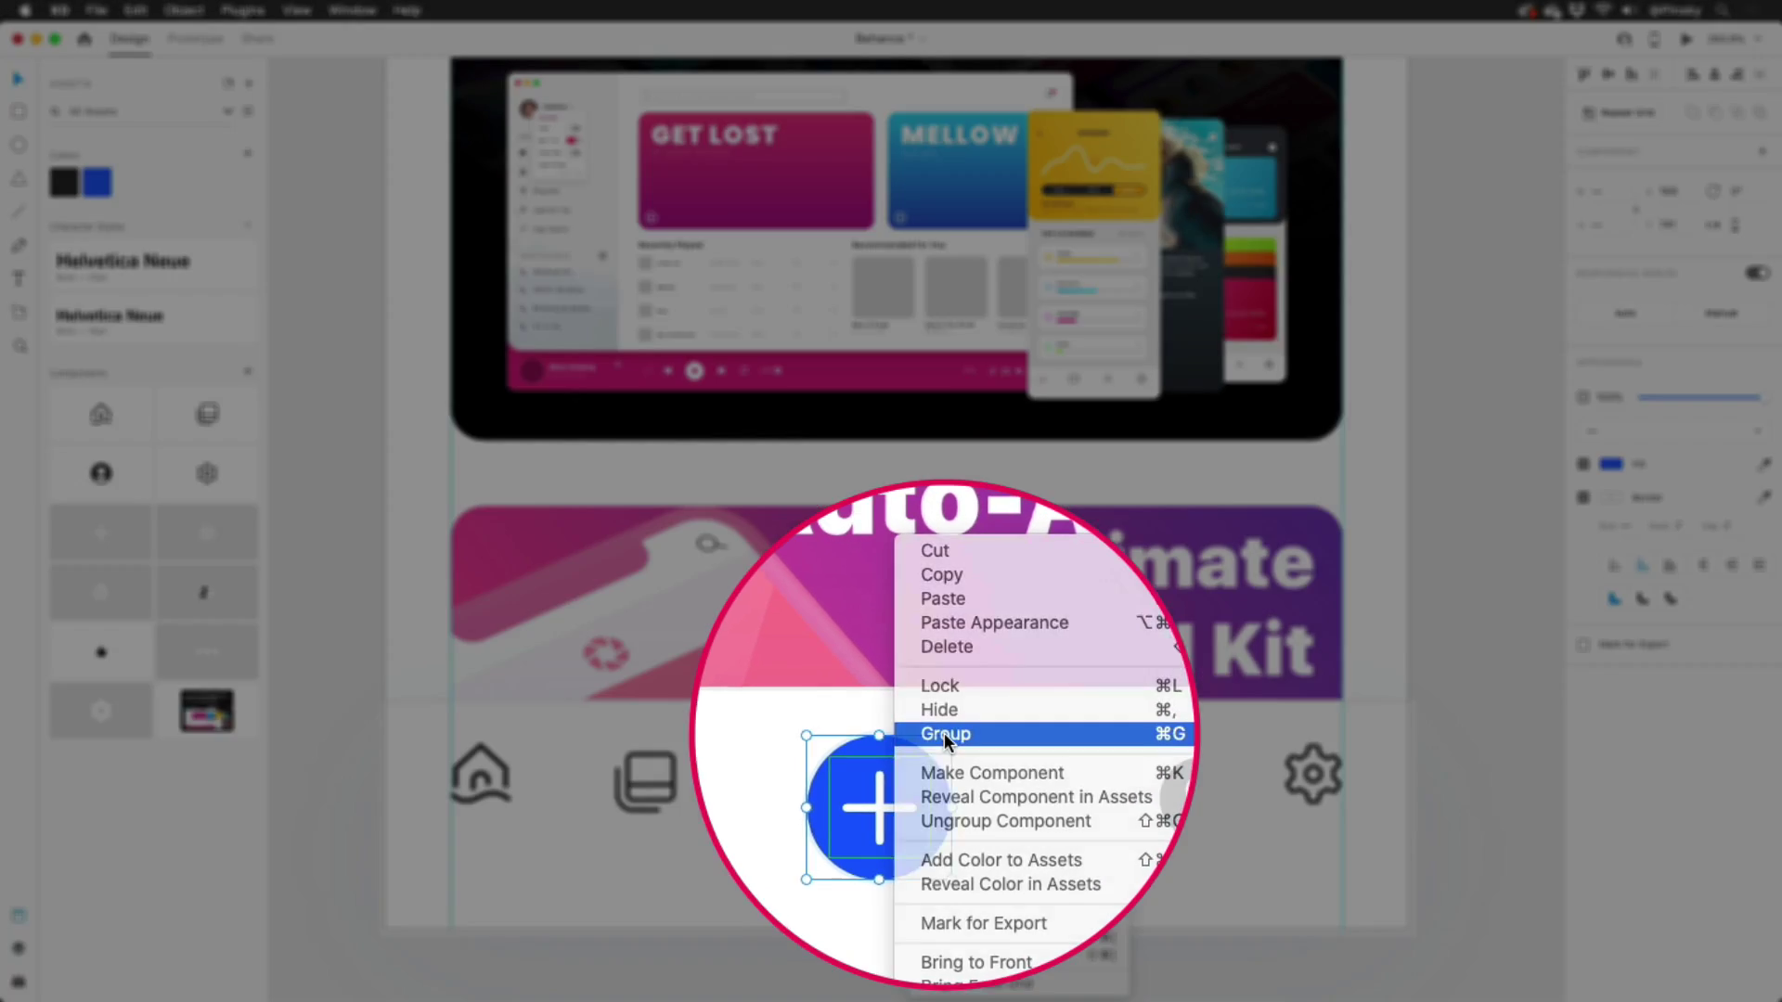
click(944, 733)
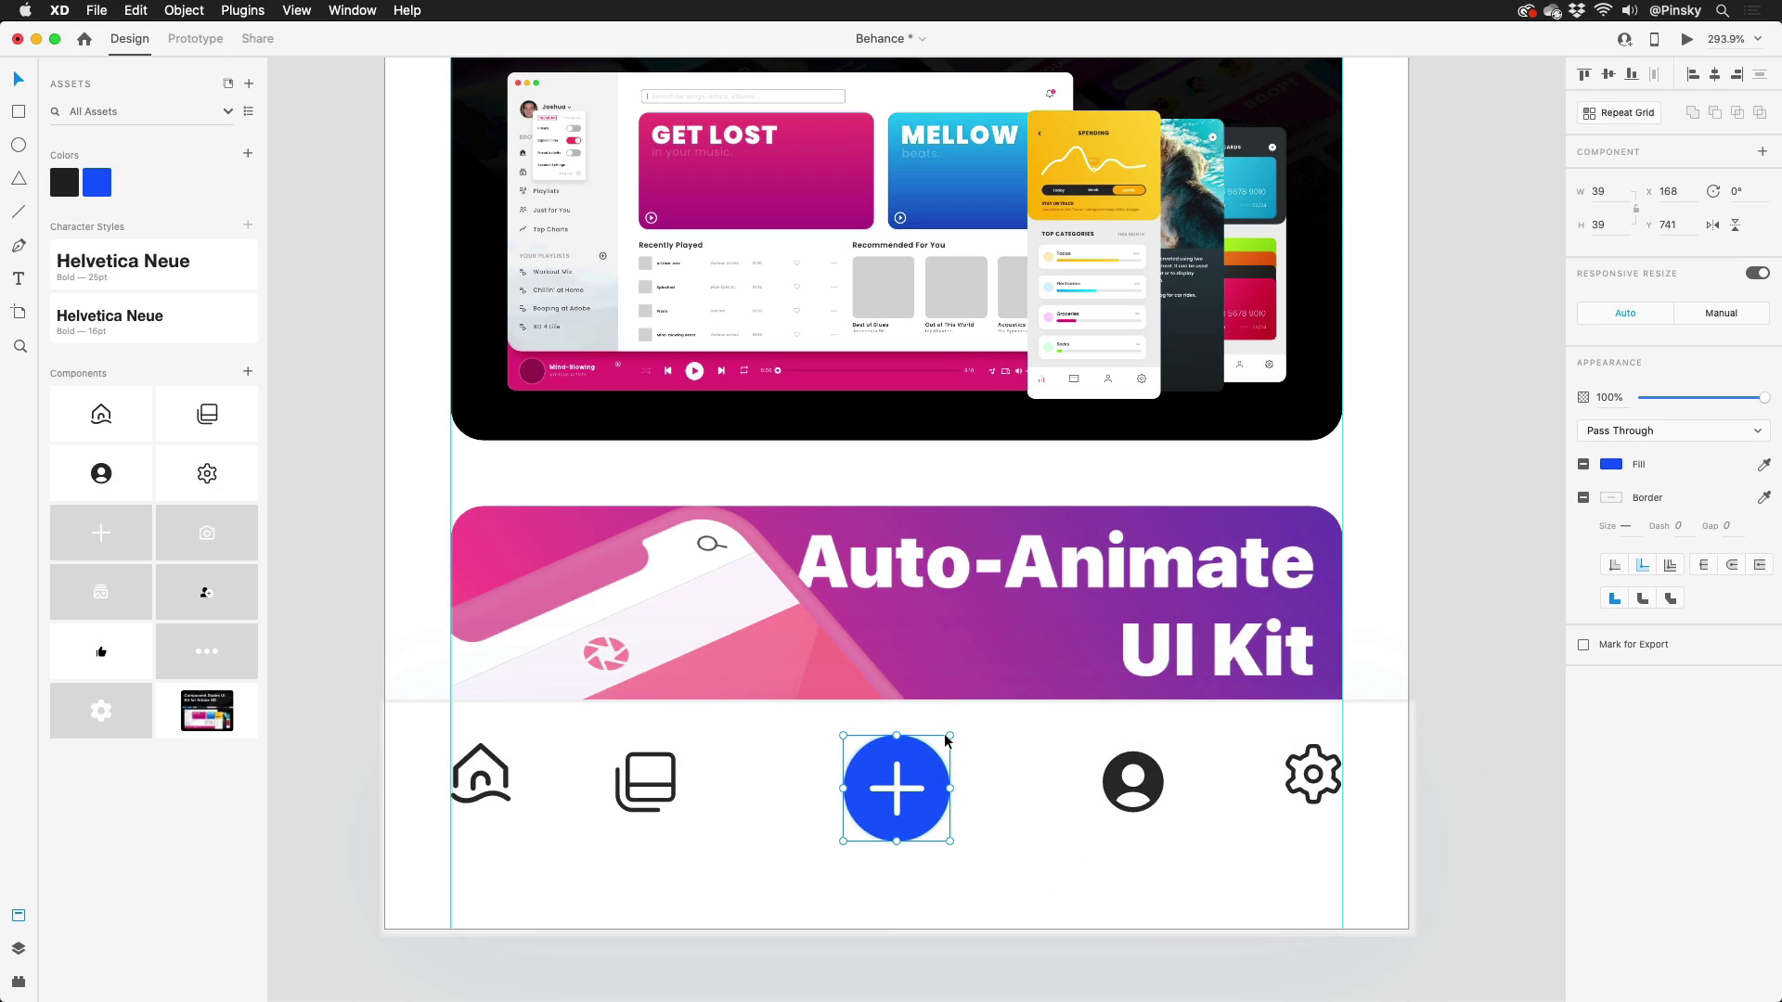
shift+click(669, 774)
shift+click(506, 770)
shift+click(1131, 780)
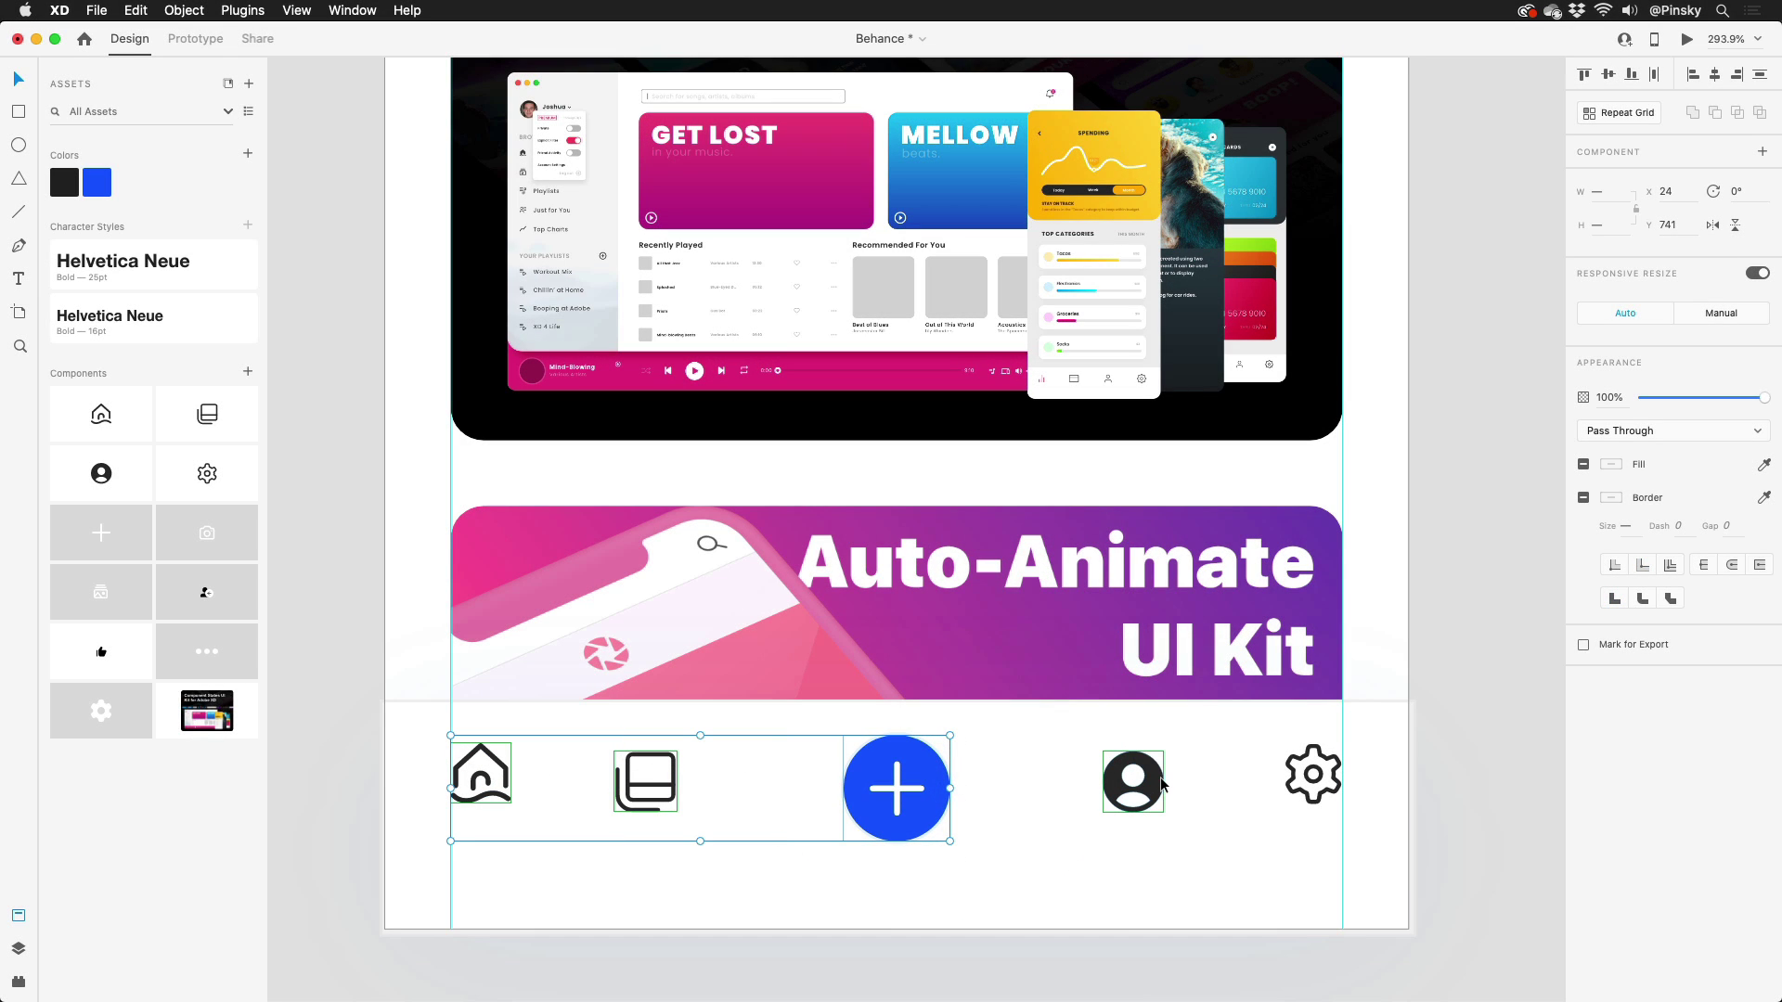
shift+click(1320, 774)
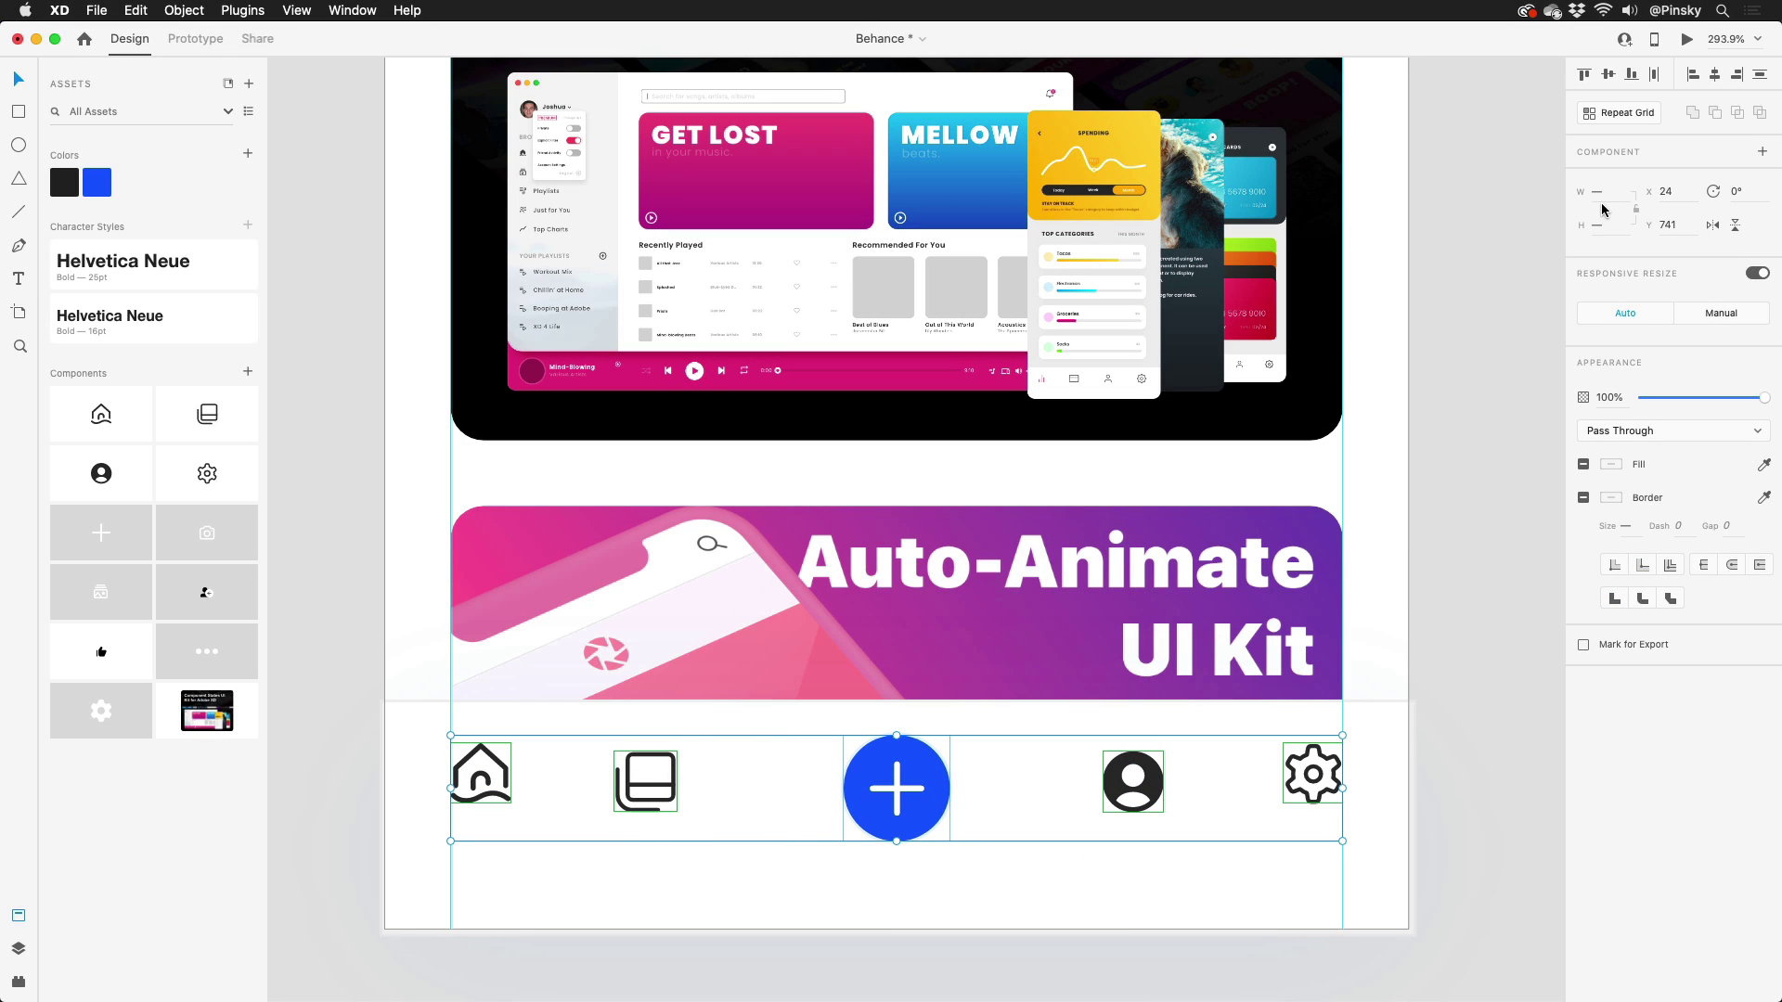
click(1608, 76)
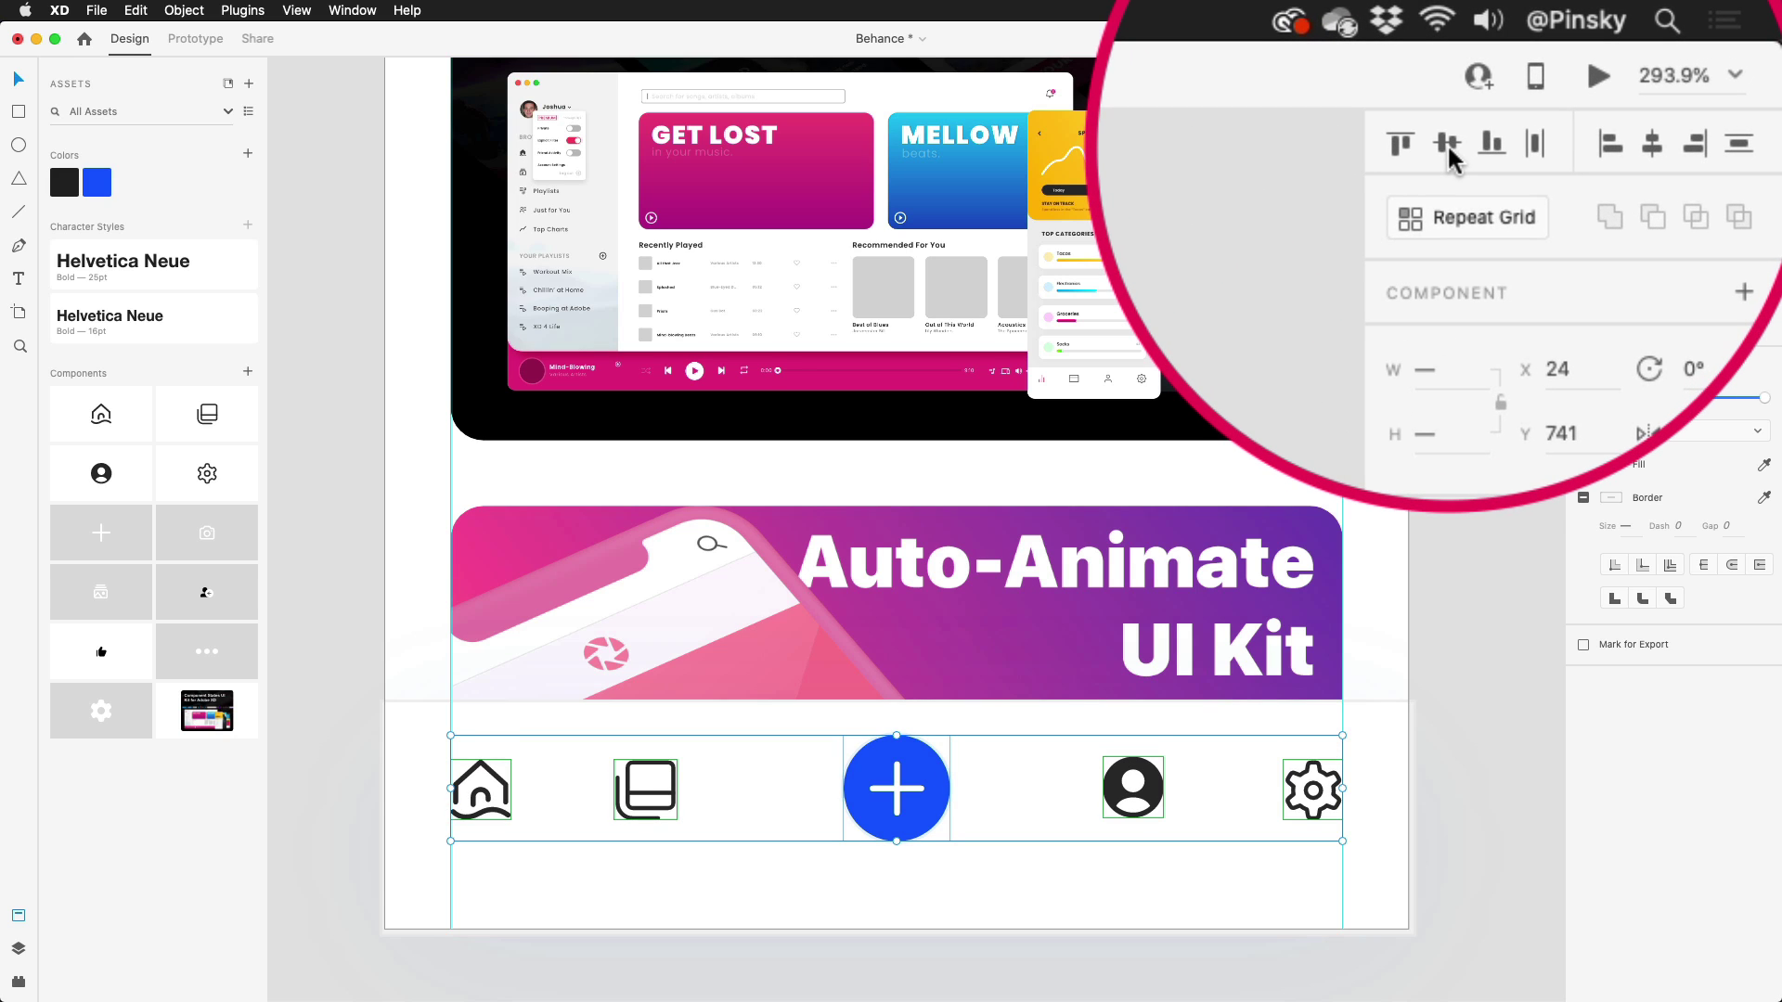
click(1654, 80)
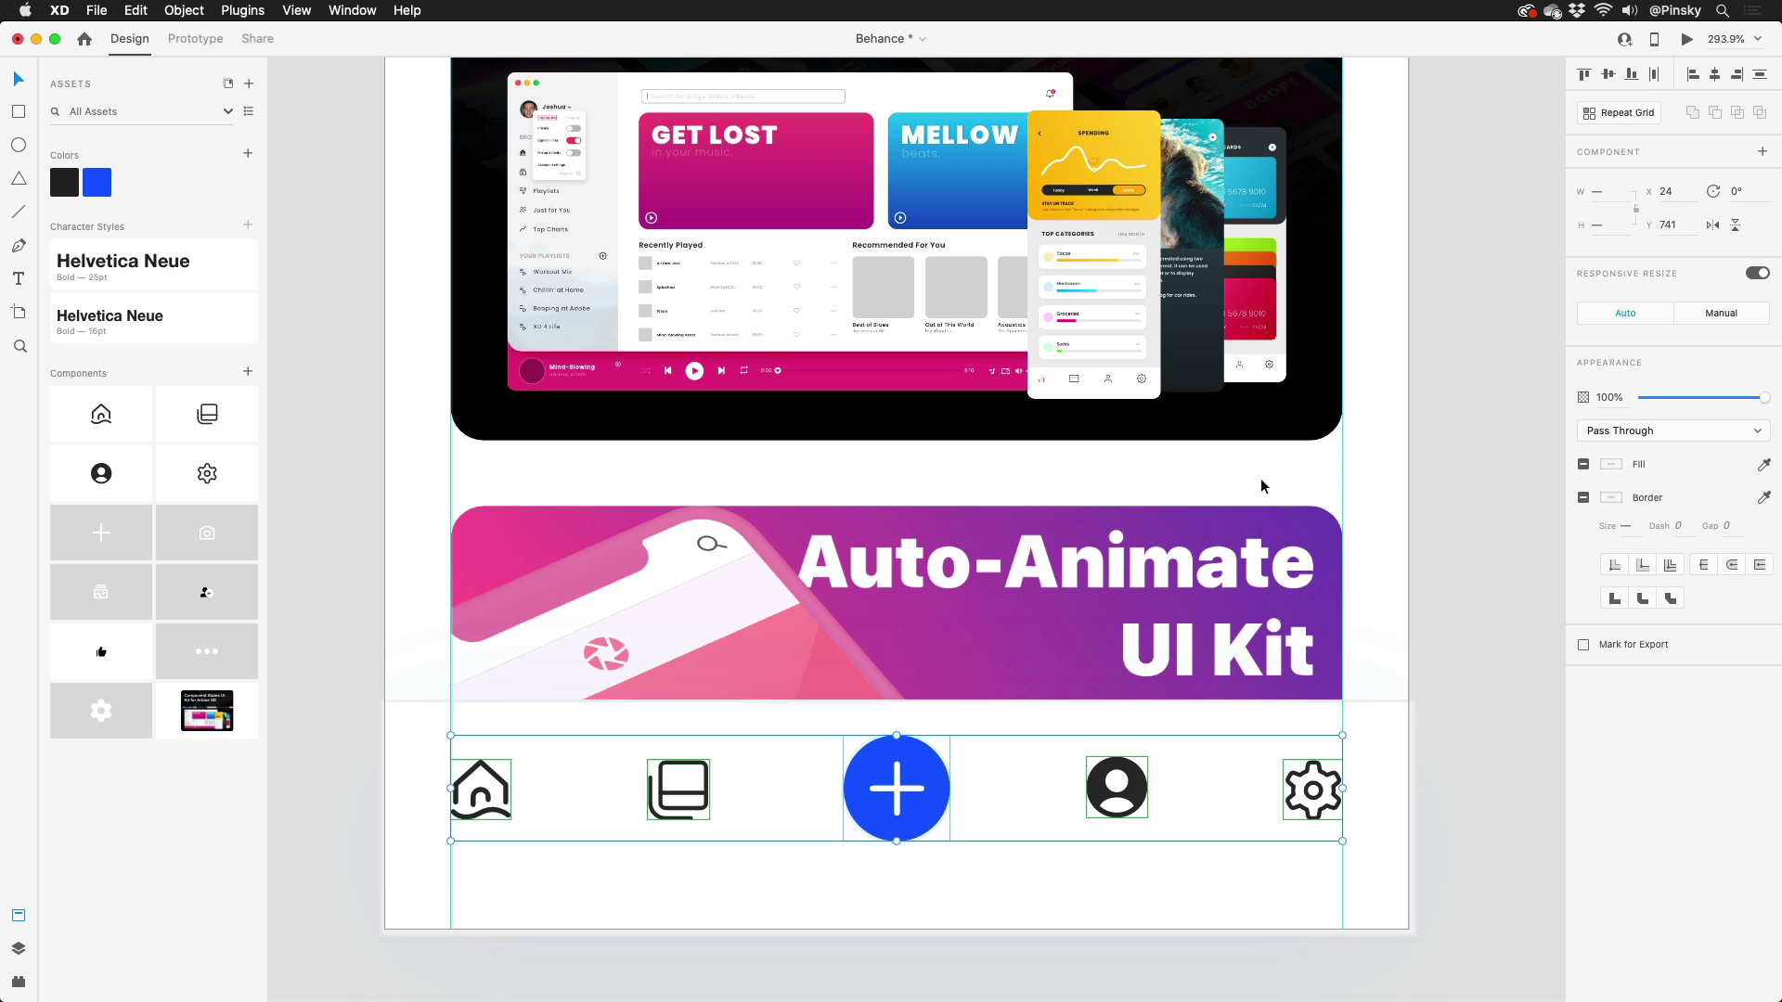
Step: Duplicate the plus button twice, stacking the copies above it
key(Escape)
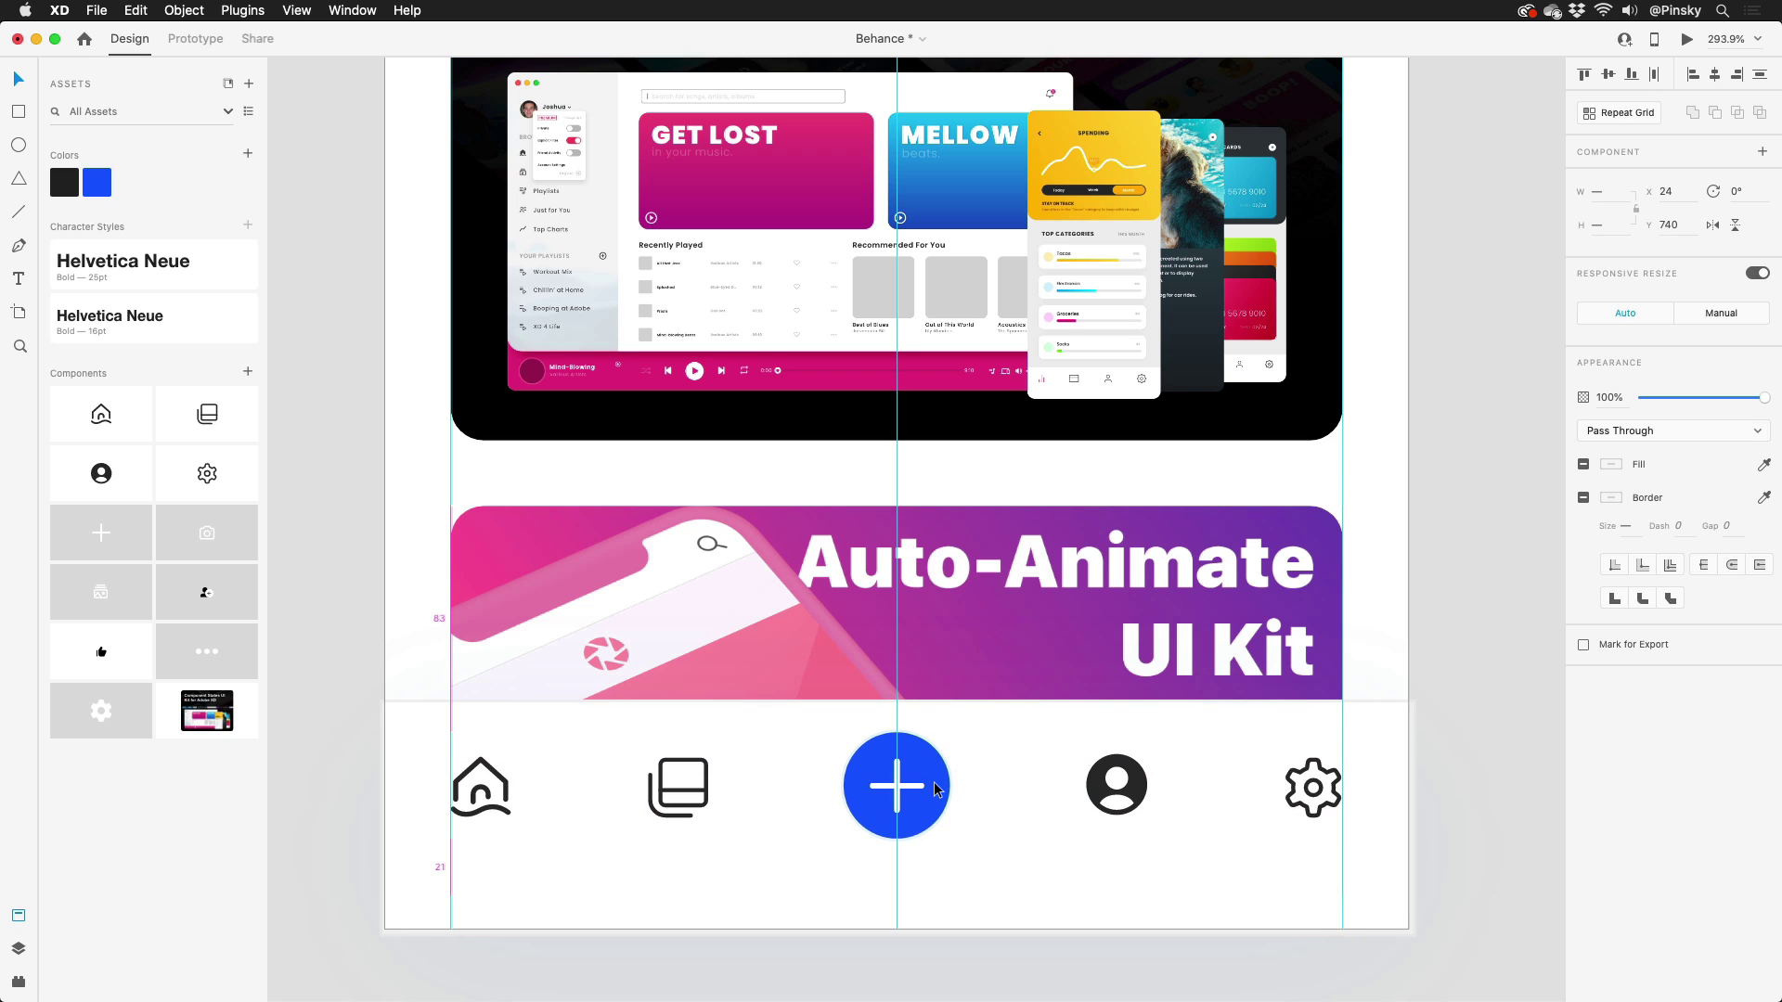
drag(935, 781, 926, 653)
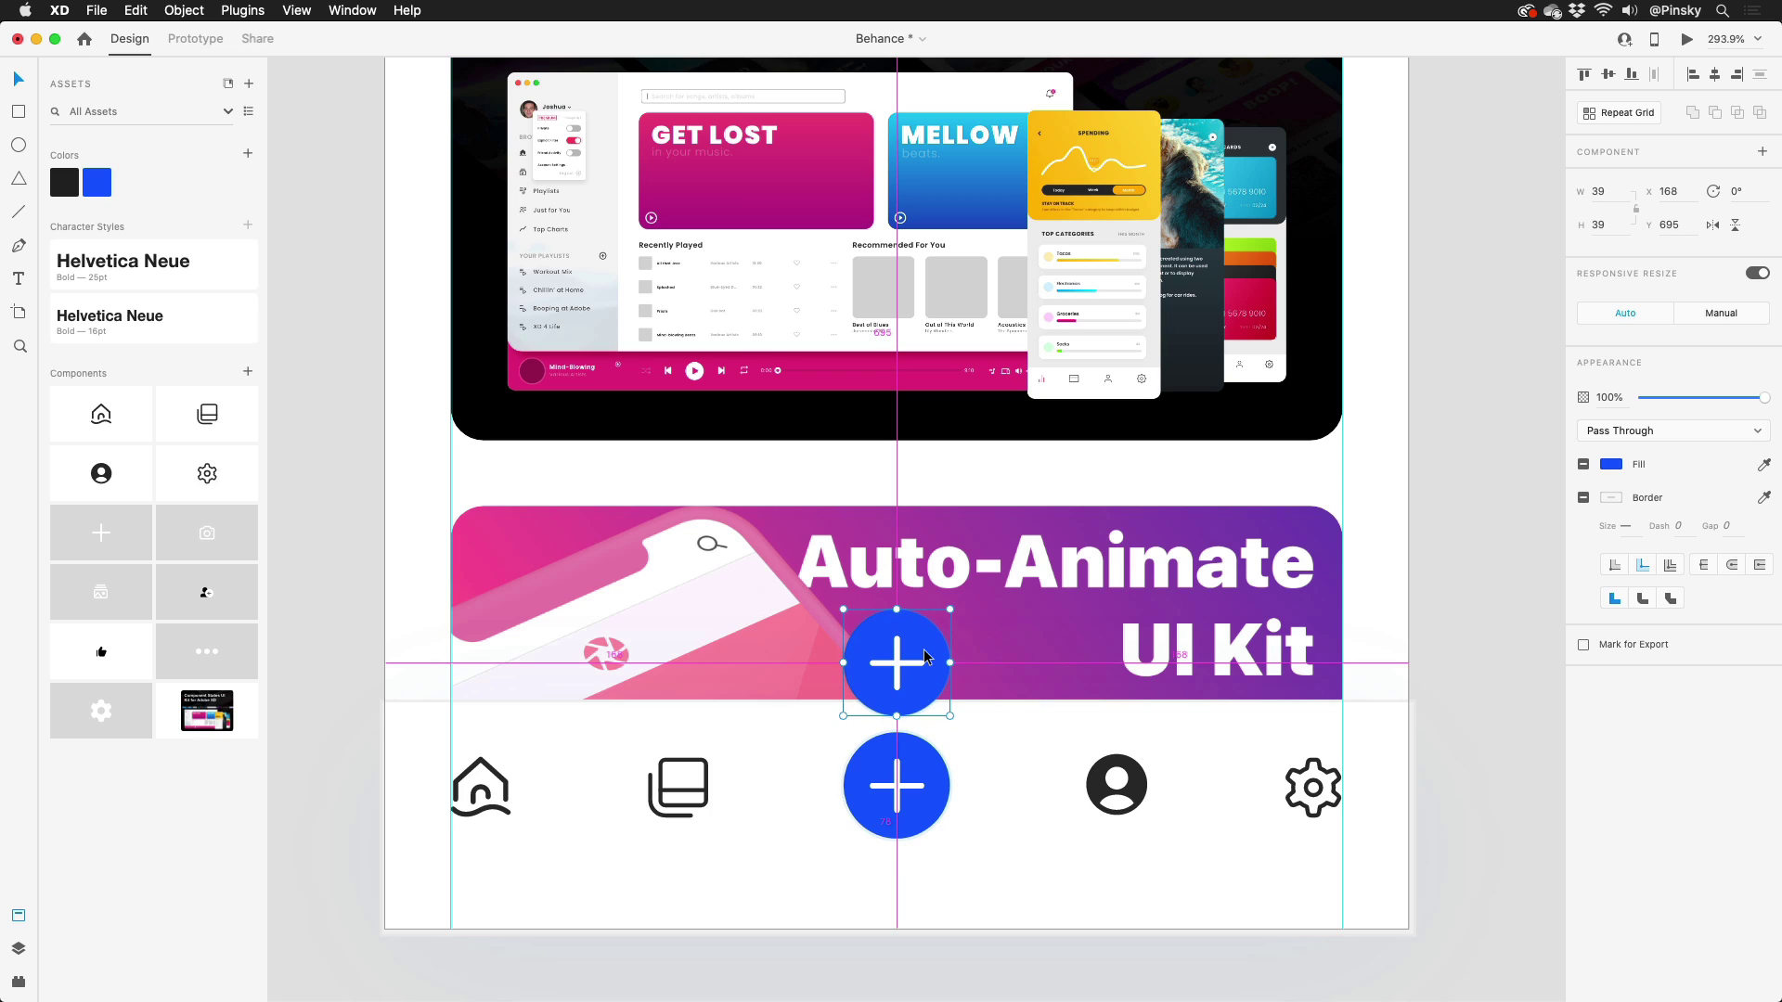
drag(926, 652, 929, 534)
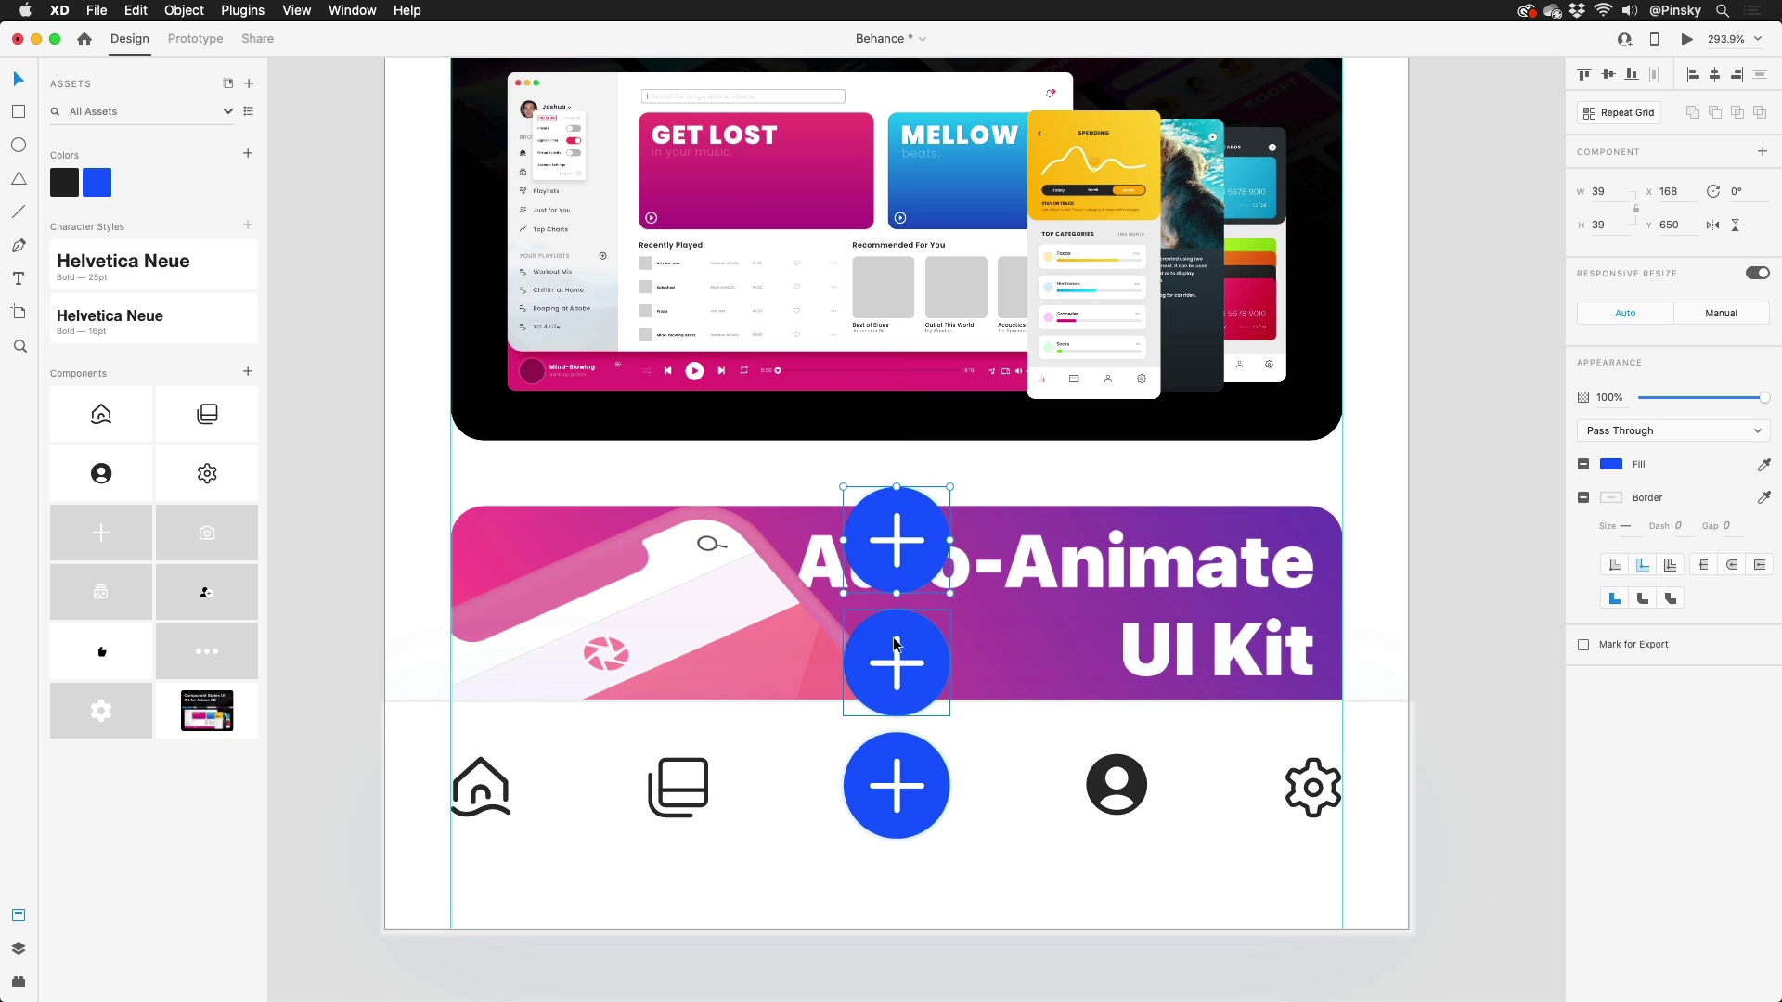
Step: Swap the middle copy's icon for a camera and the top copy's for a gallery icon
double_click(897, 667)
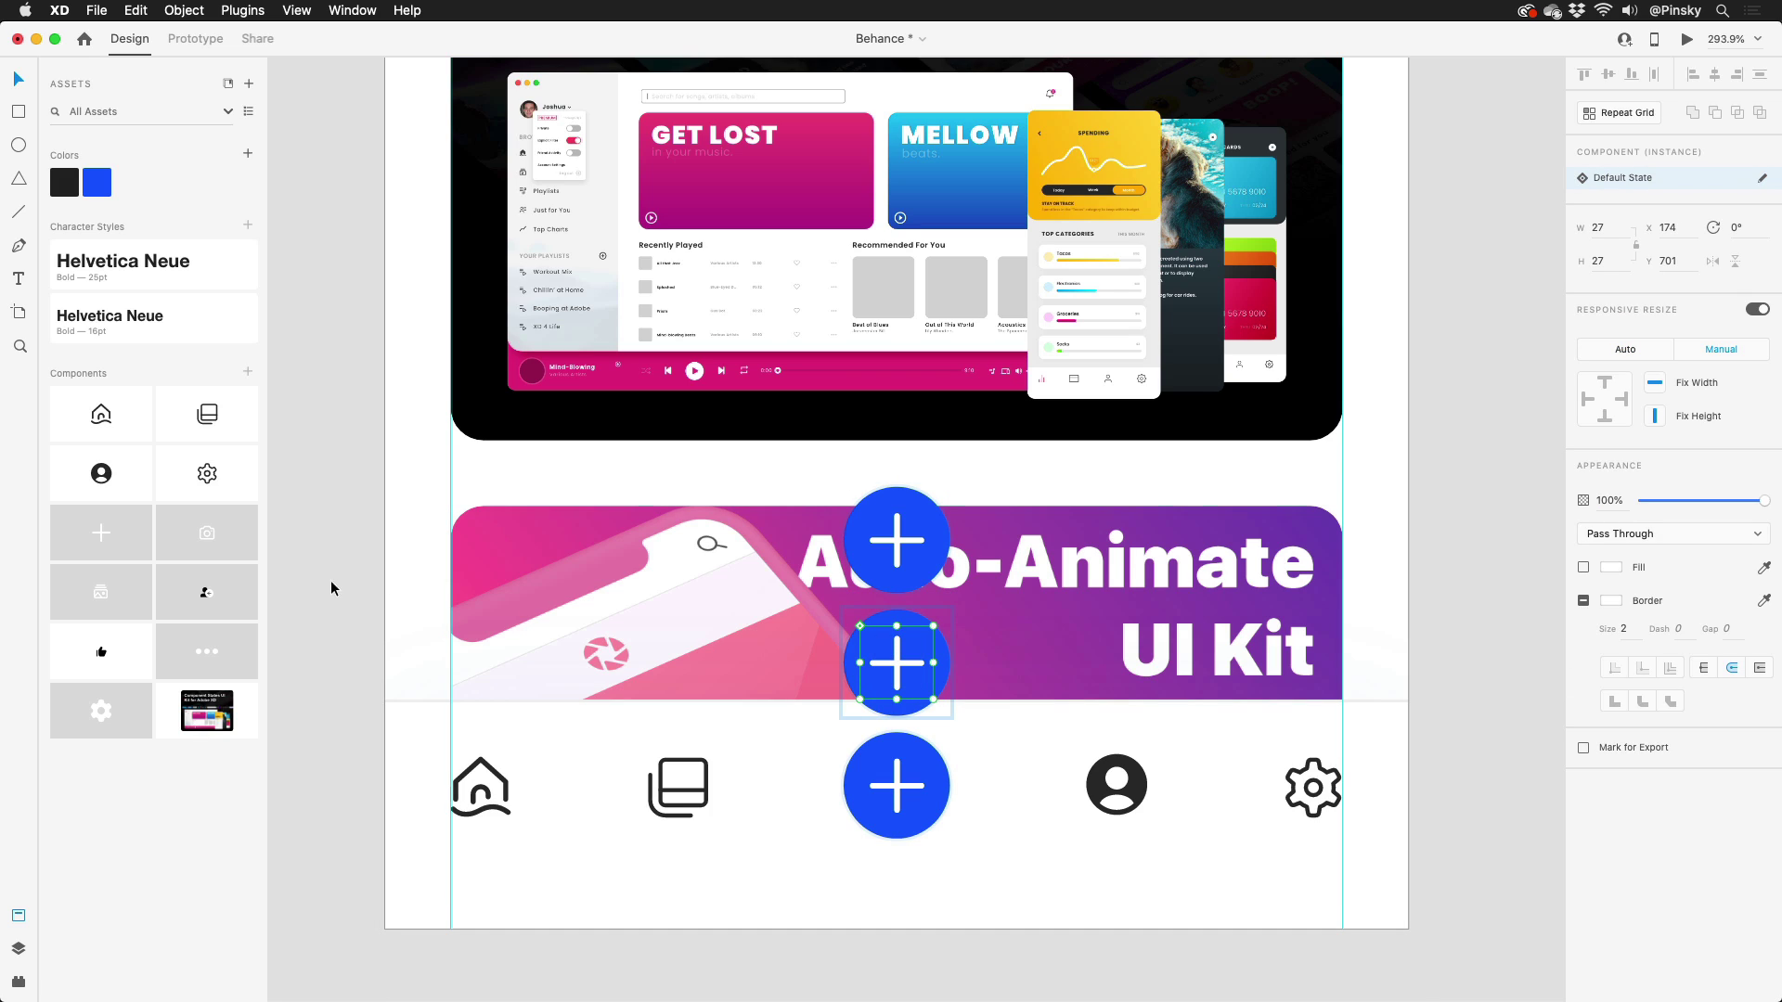
drag(214, 544, 903, 662)
double_click(897, 540)
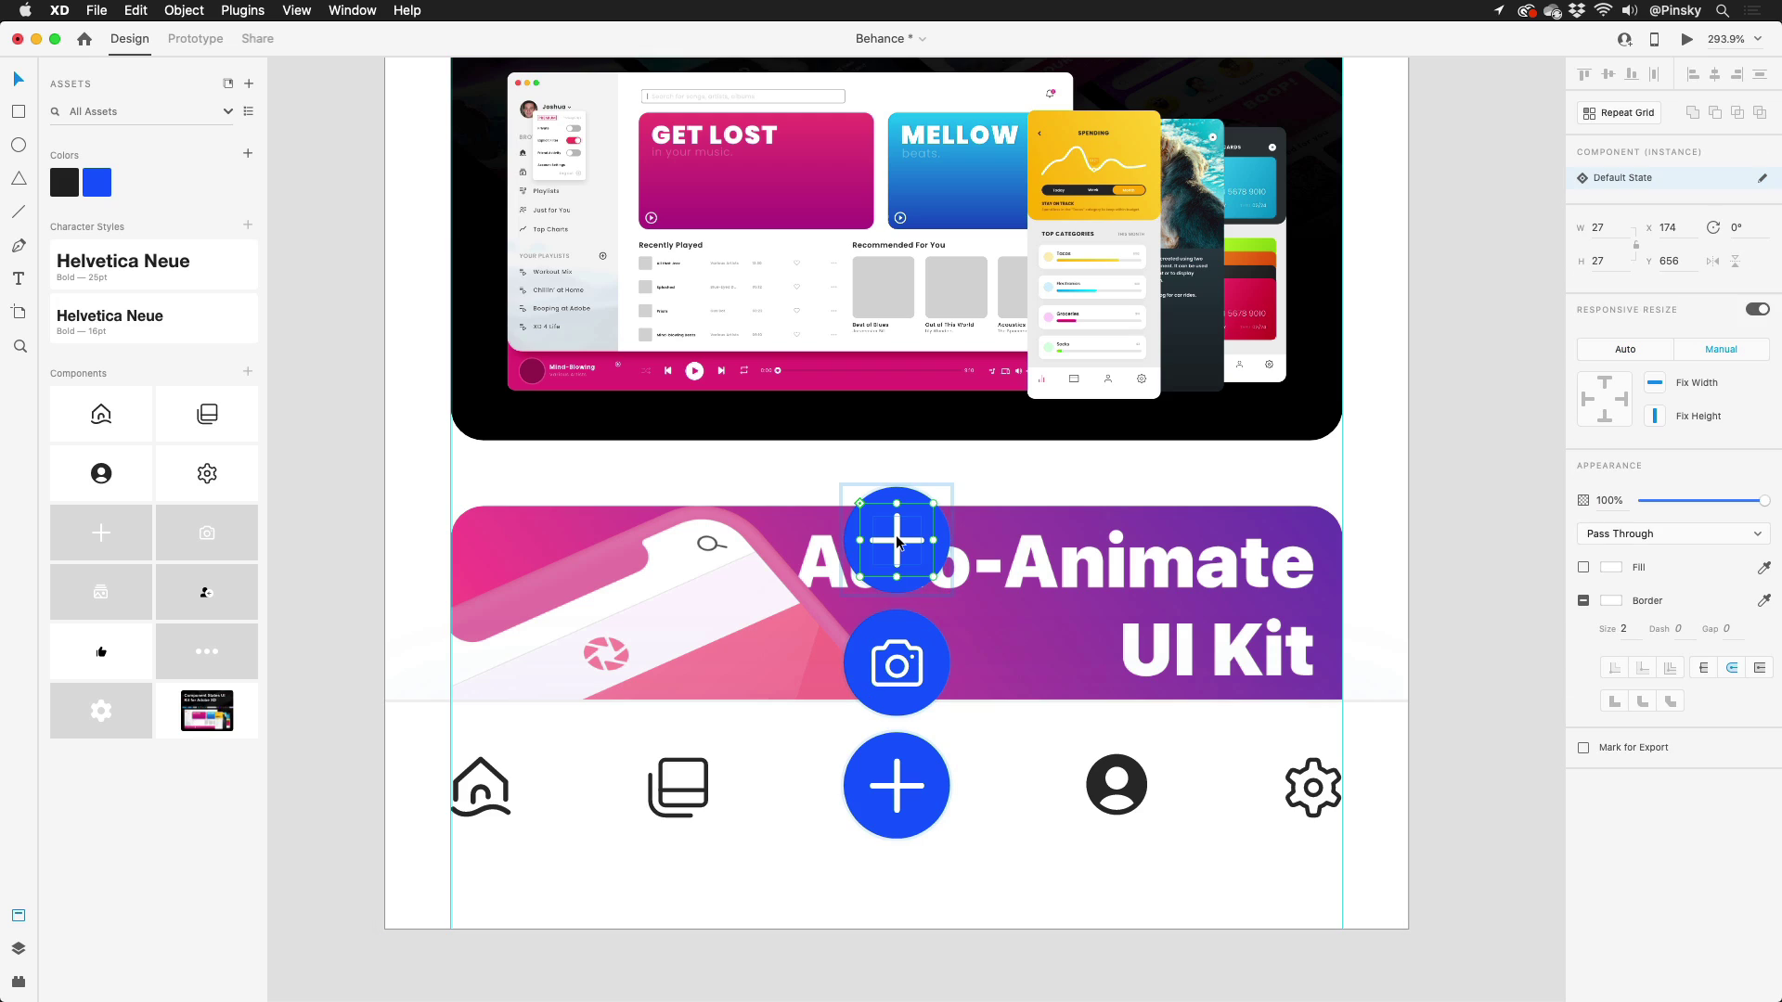
drag(100, 591, 904, 552)
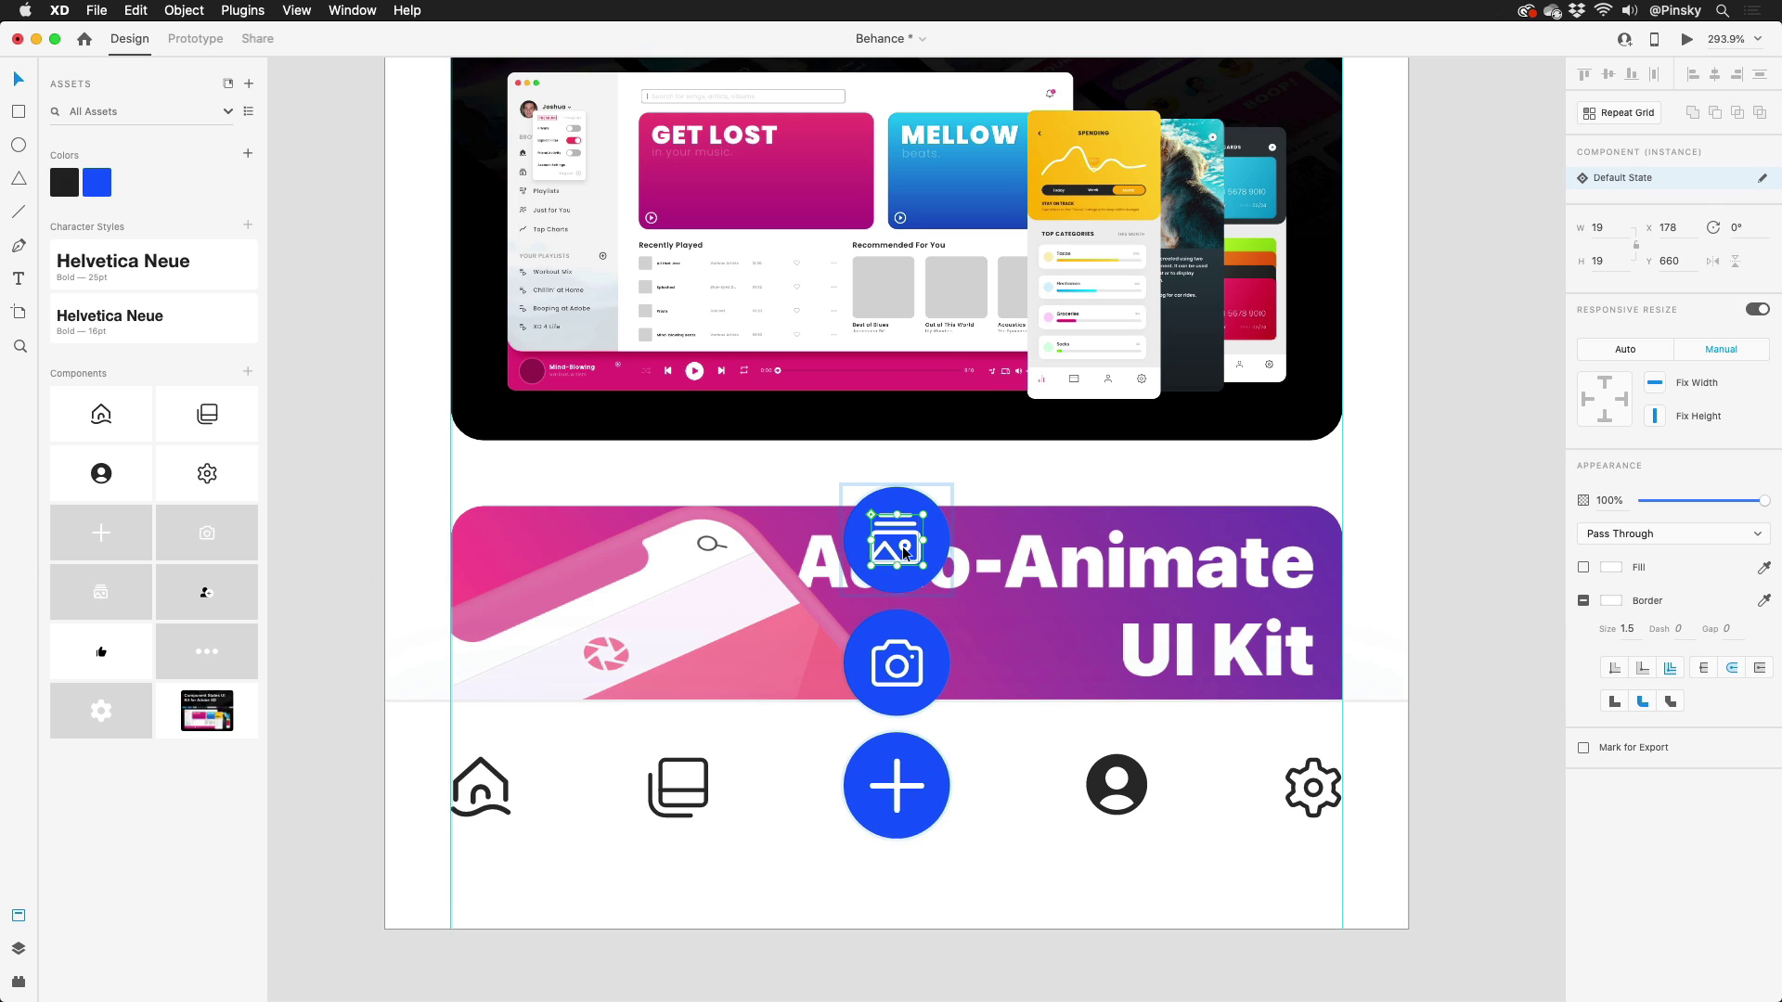
key(Escape)
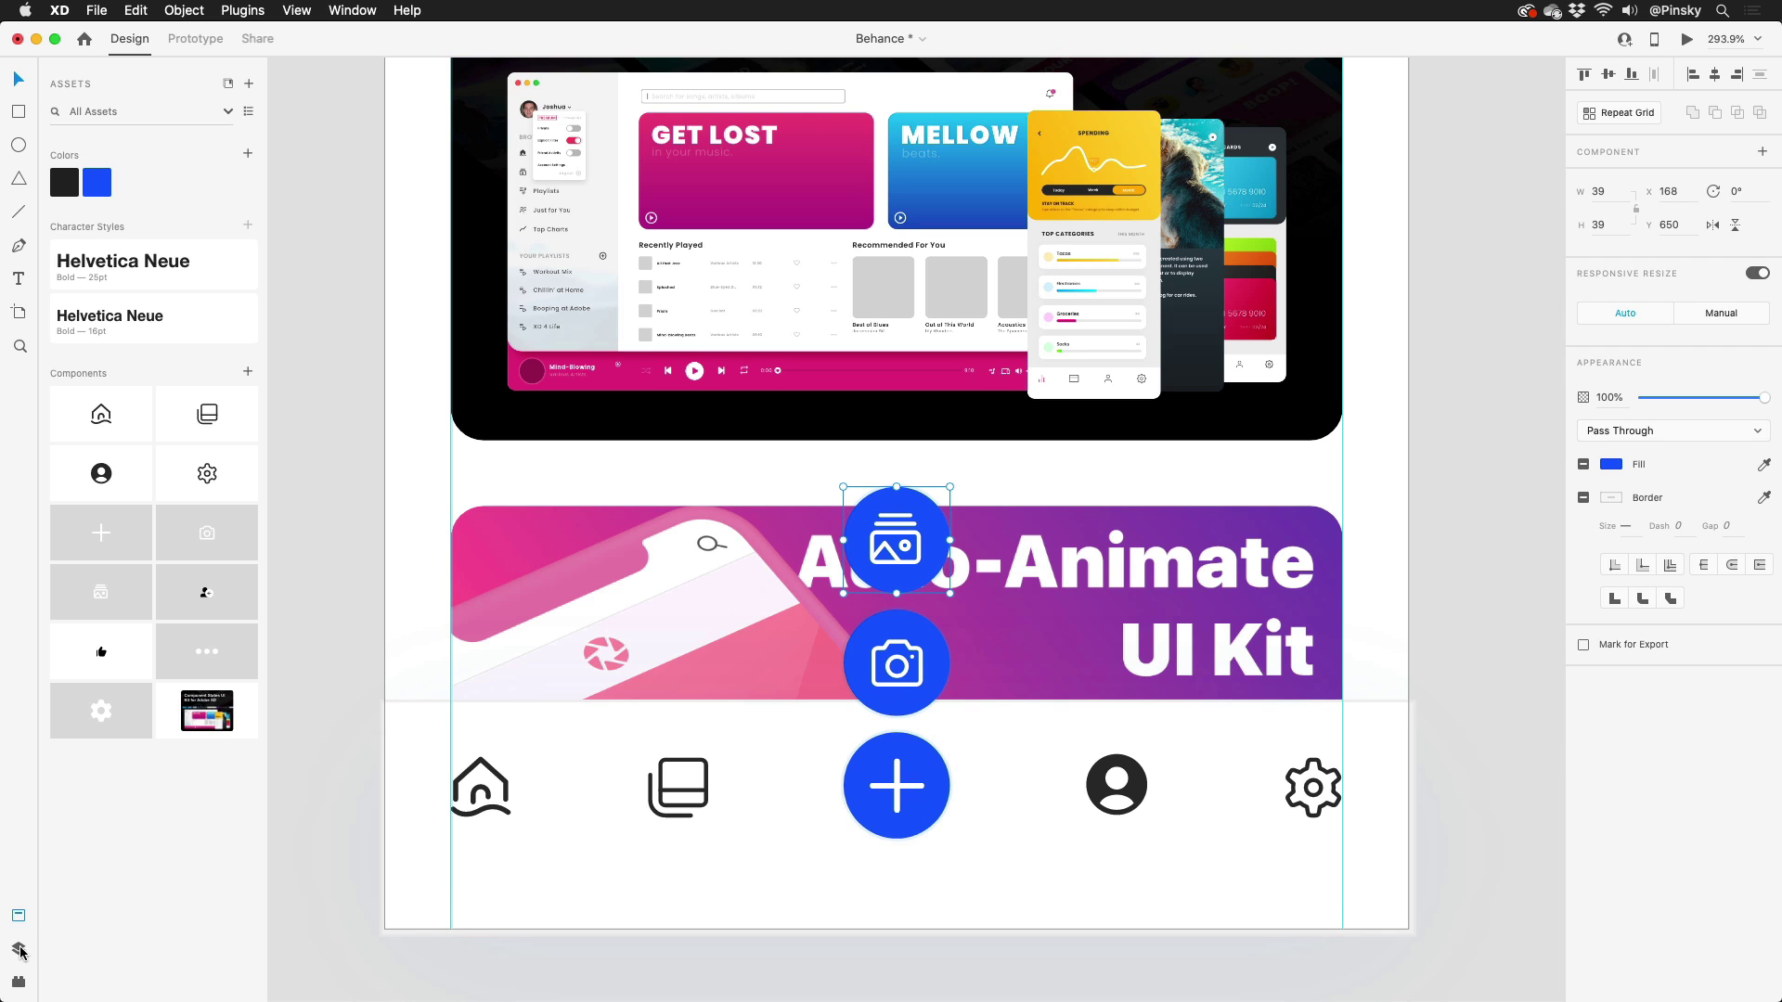
Step: Rename the button groups Gallery, Camera and Add in the Layers panel
click(18, 948)
double_click(100, 124)
text(Gall)
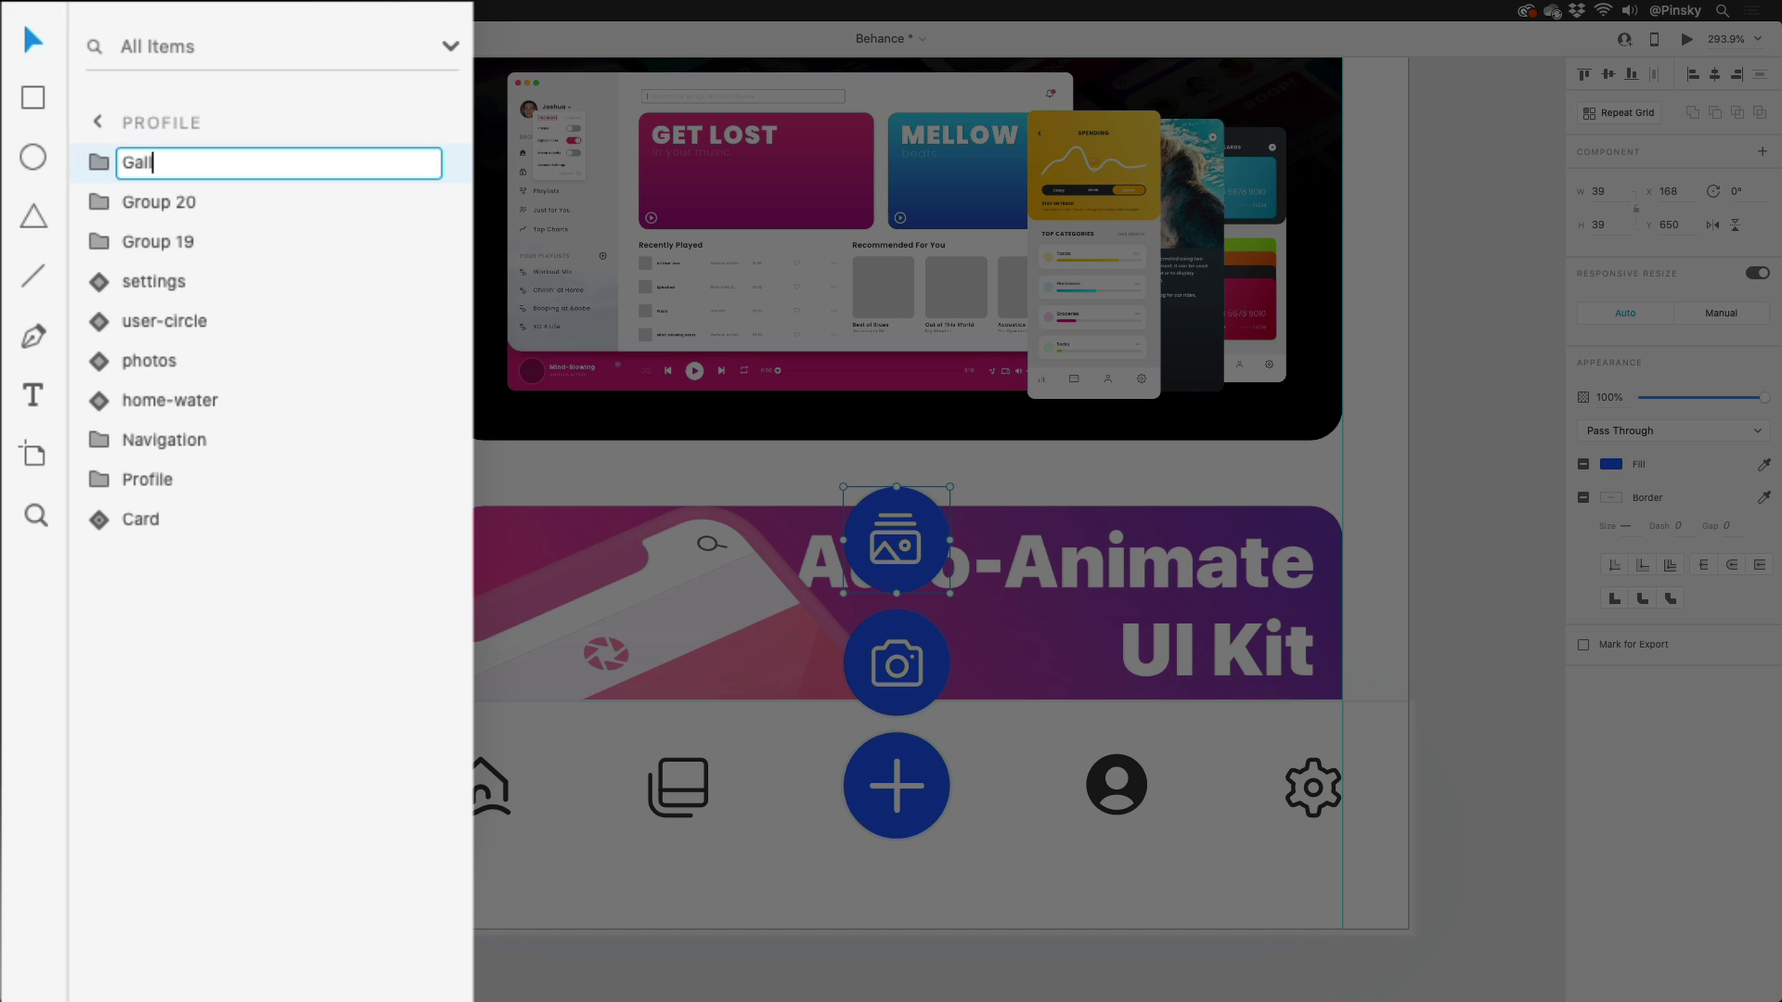
text(ery)
key(Tab)
text(Camera)
key(Tab)
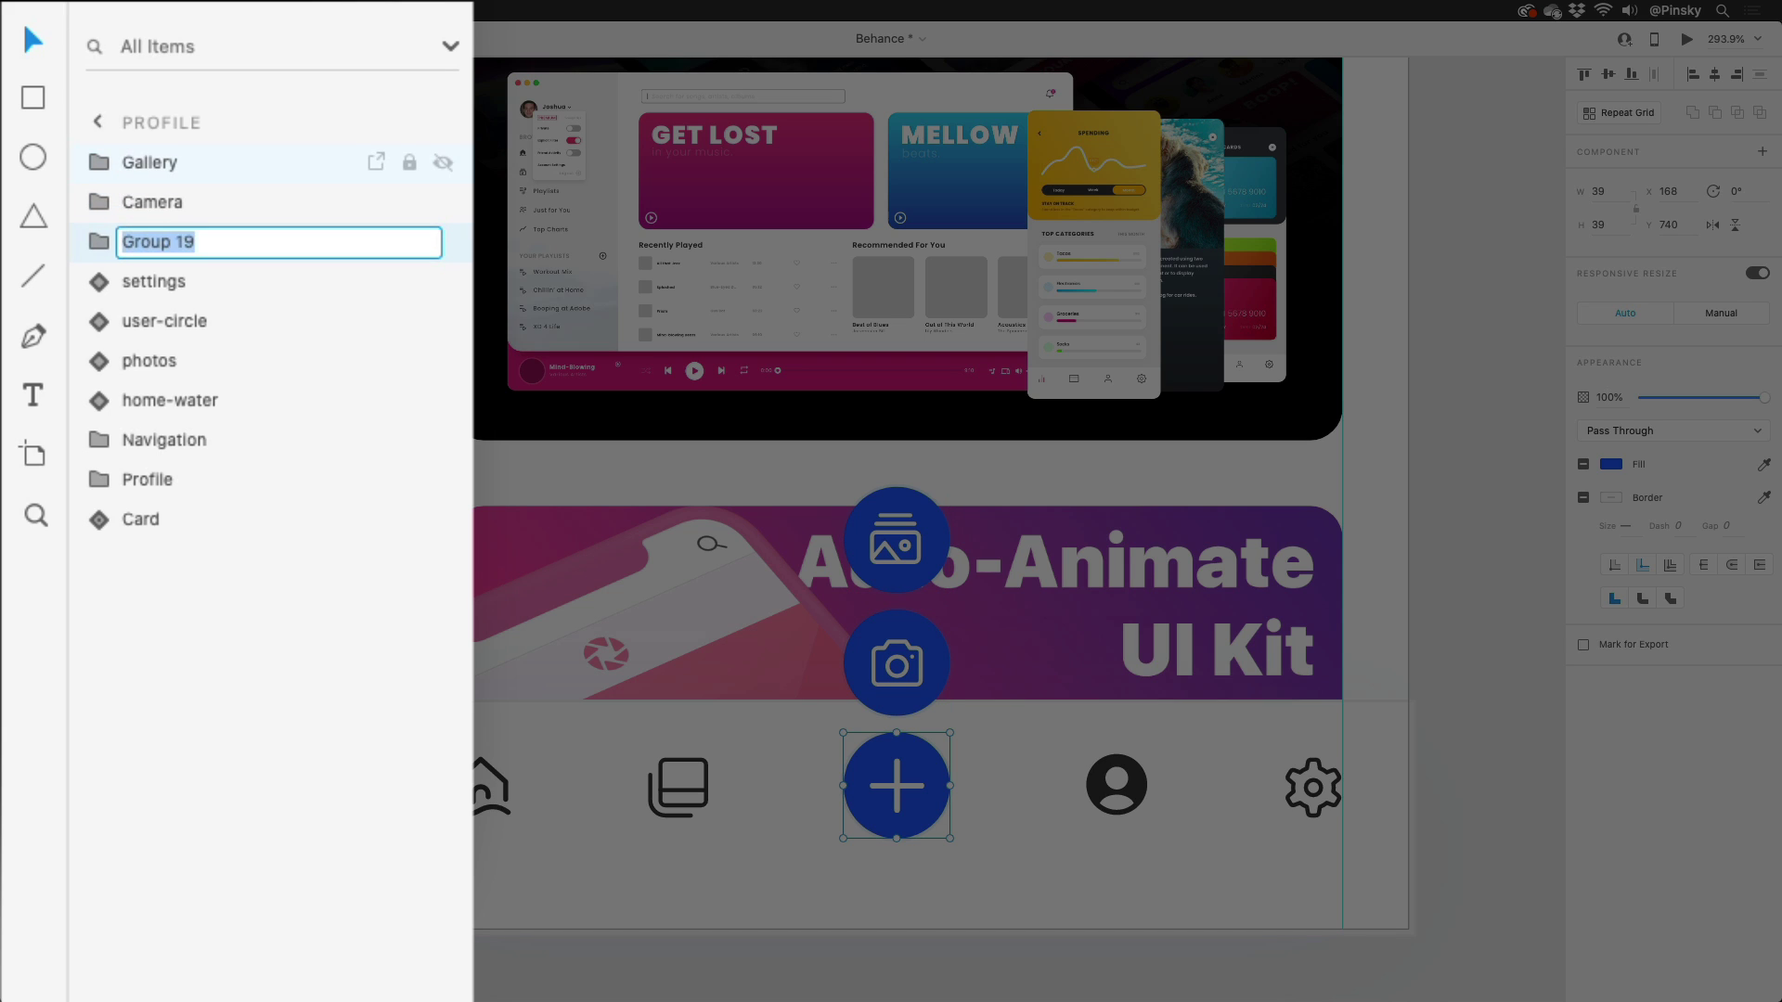
text(Add)
key(Return)
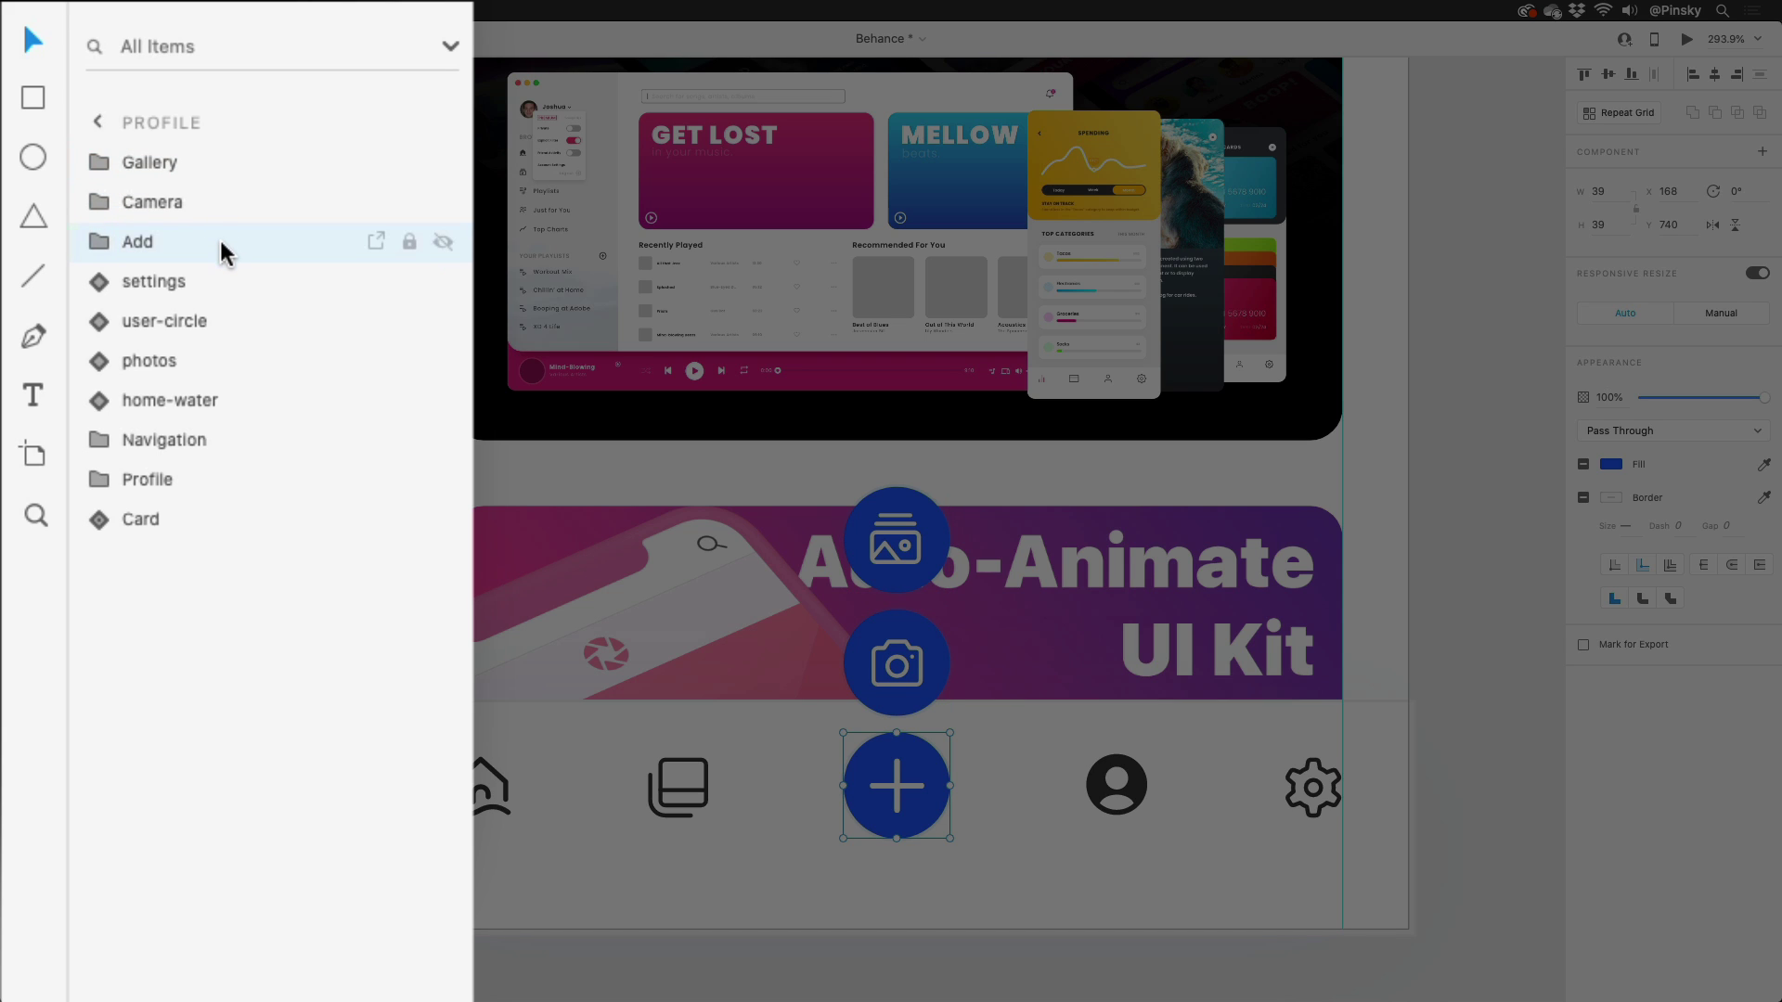
Step: Move Add to the top of the layers and tuck camera and gallery behind the plus
drag(221, 252, 219, 156)
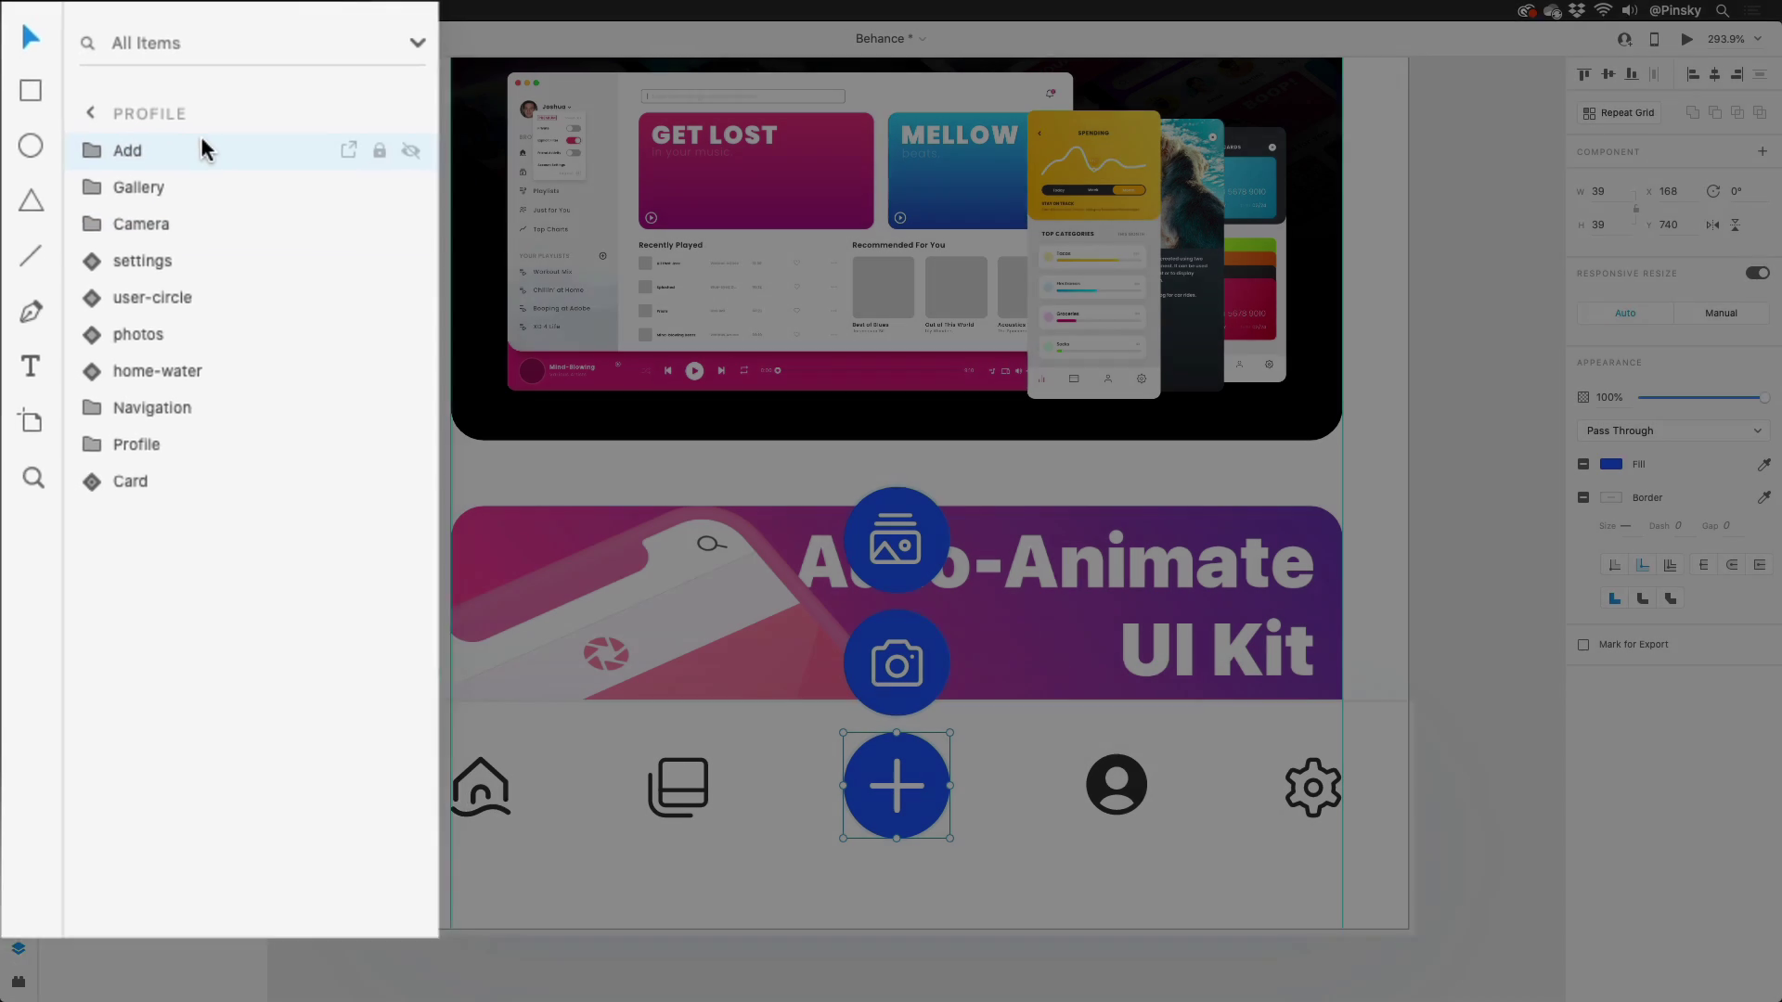
drag(918, 670, 917, 738)
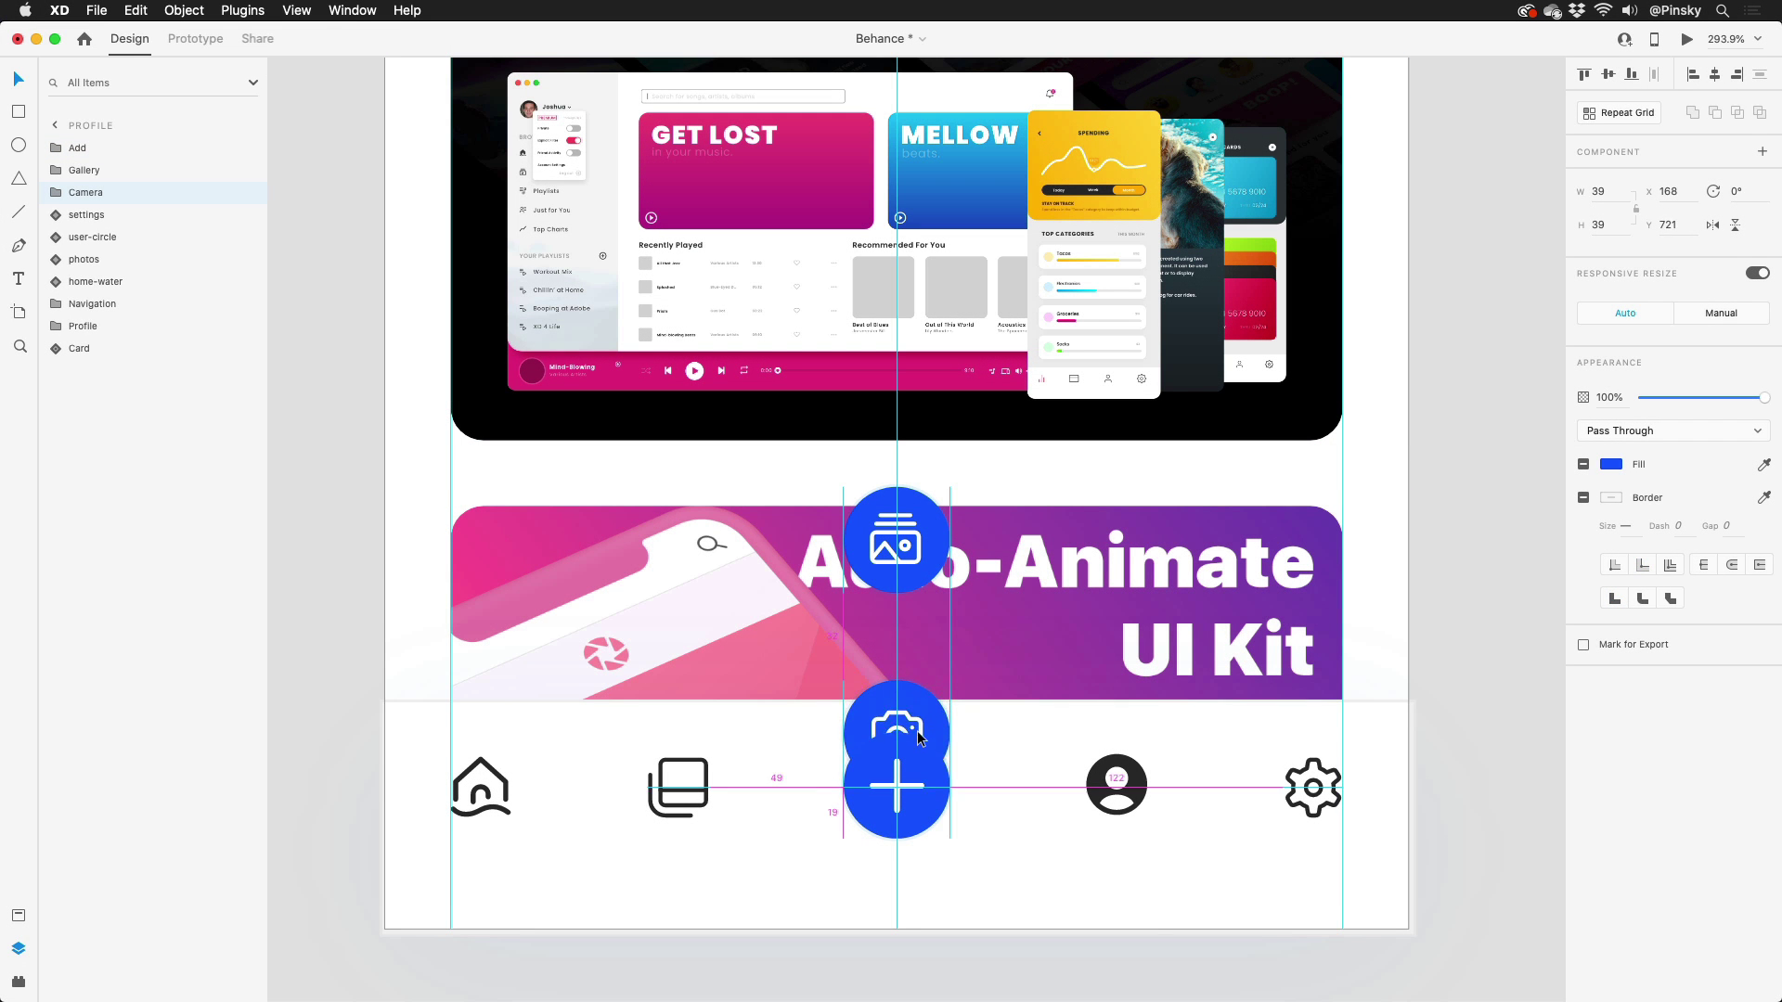
drag(907, 582, 903, 797)
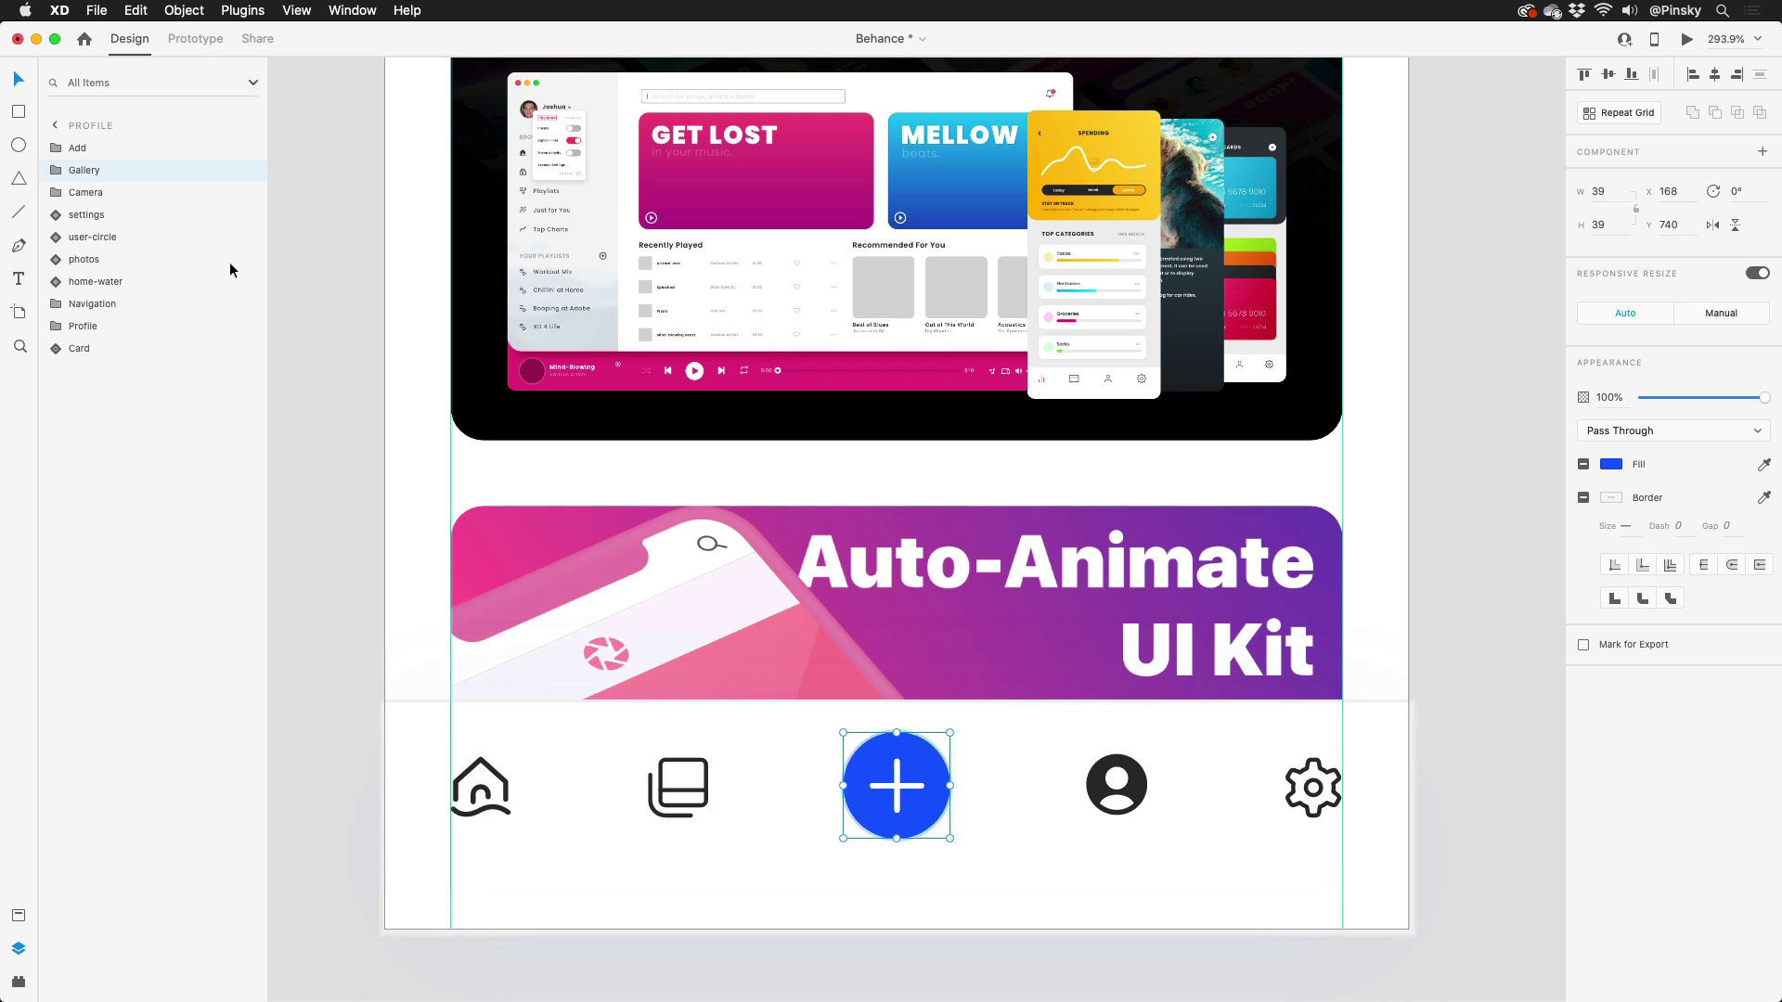
Step: Make the Add, Gallery and Camera layers into one component
click(107, 149)
shift+click(107, 193)
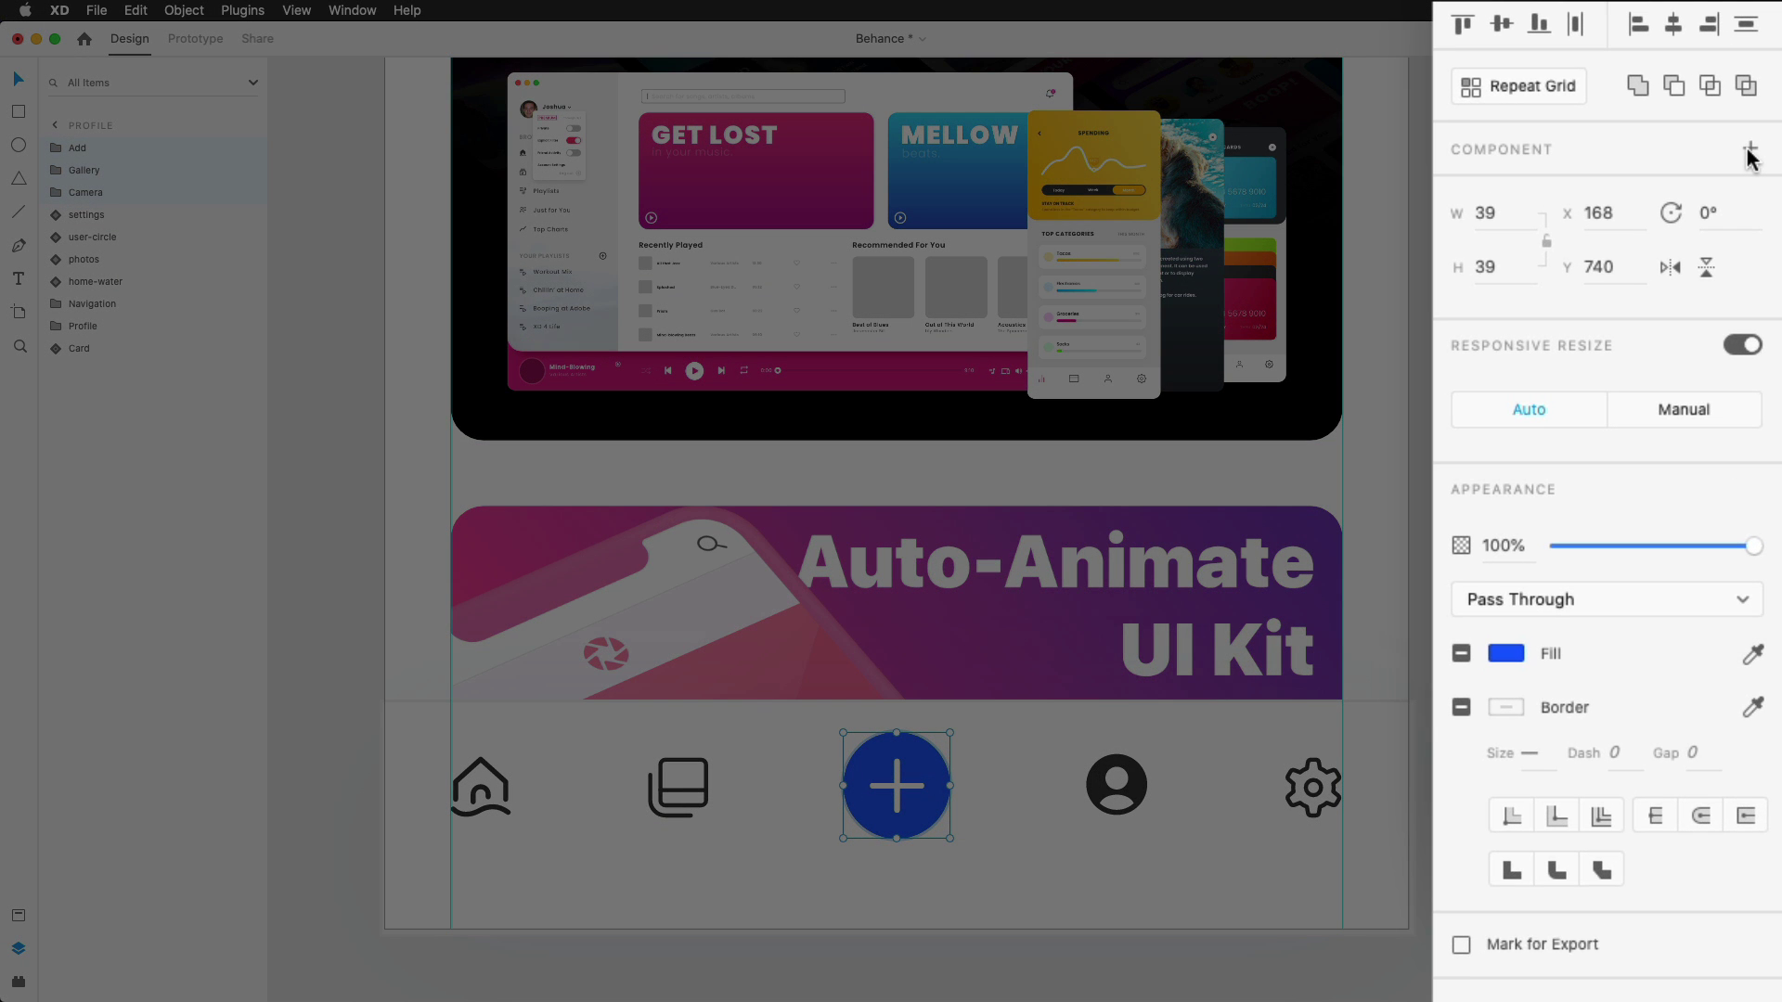
click(1750, 150)
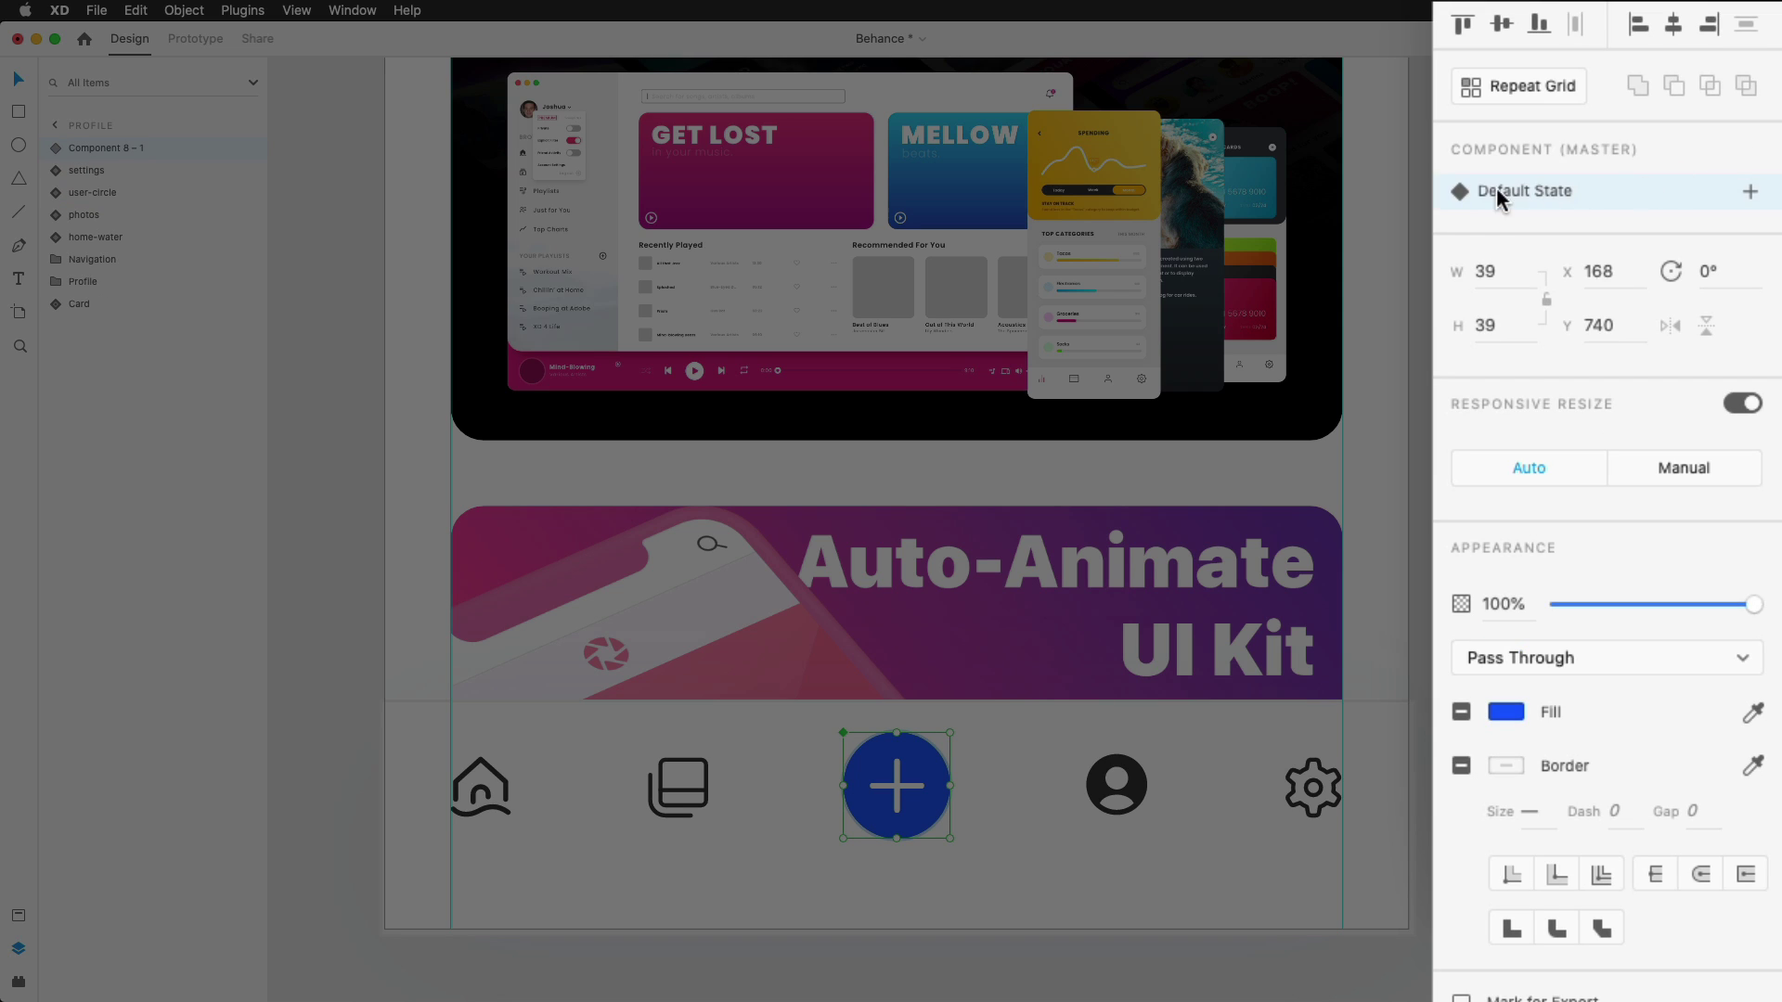
Step: Add a new component state named Flyout
click(1750, 192)
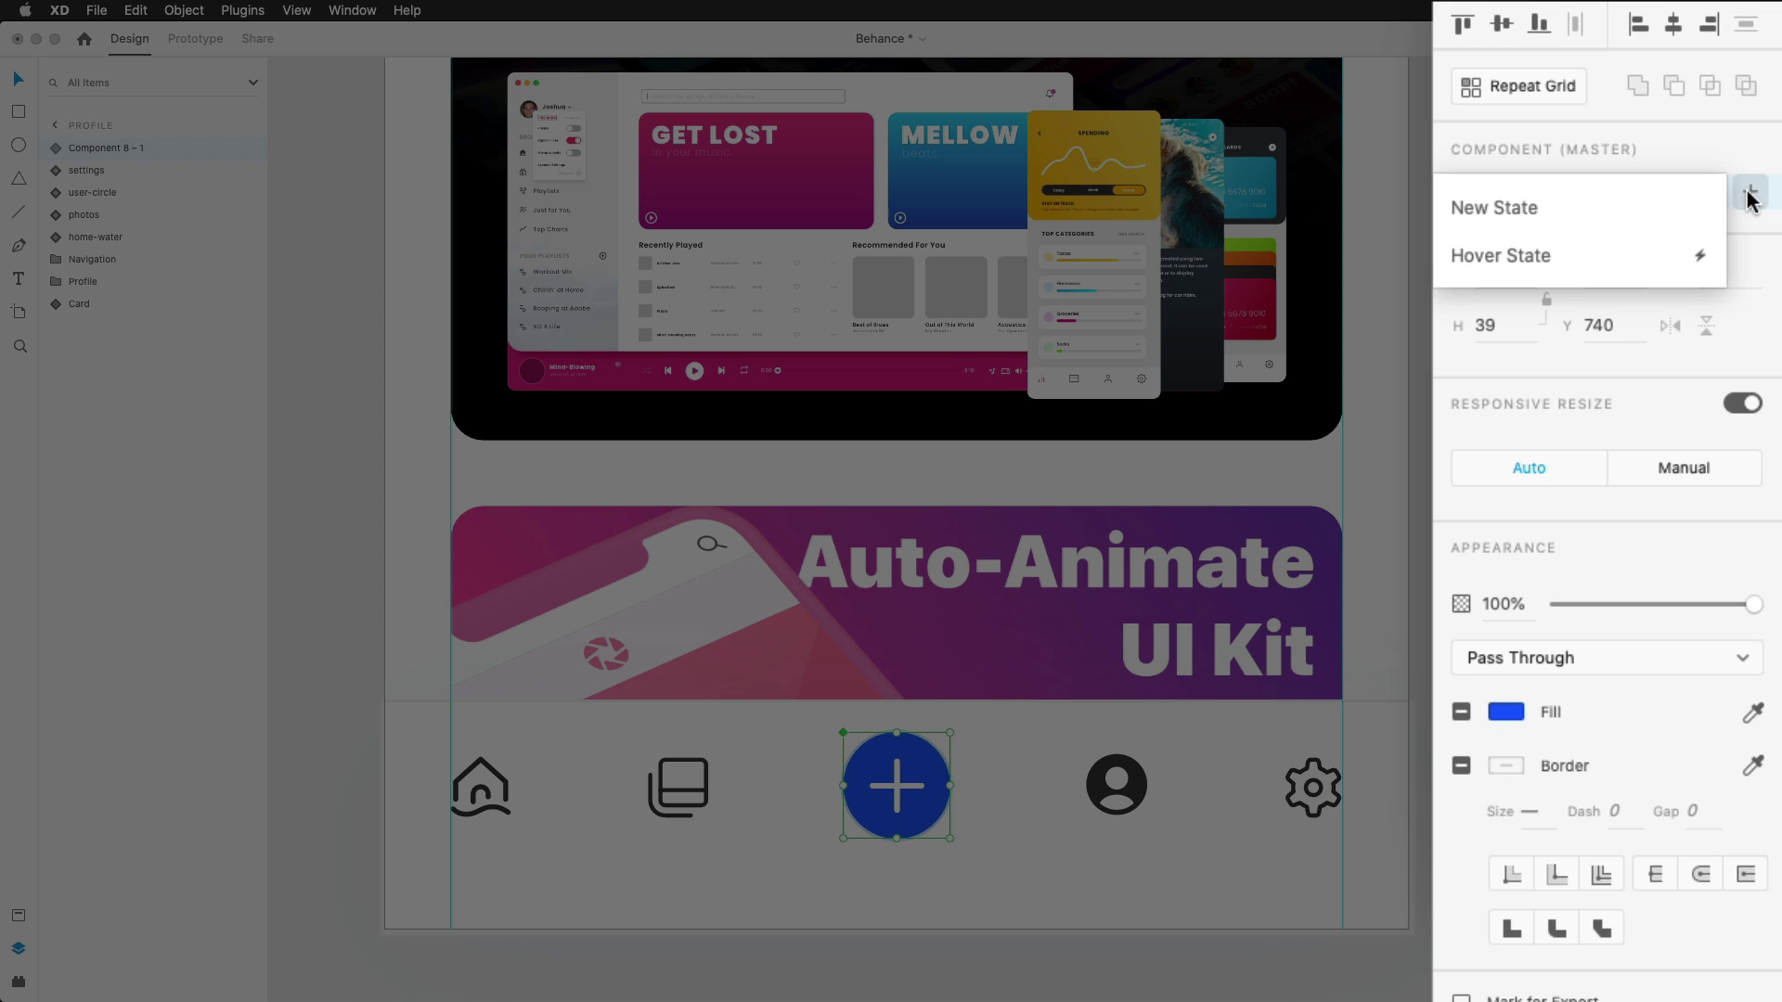
click(1612, 208)
text(Flyout)
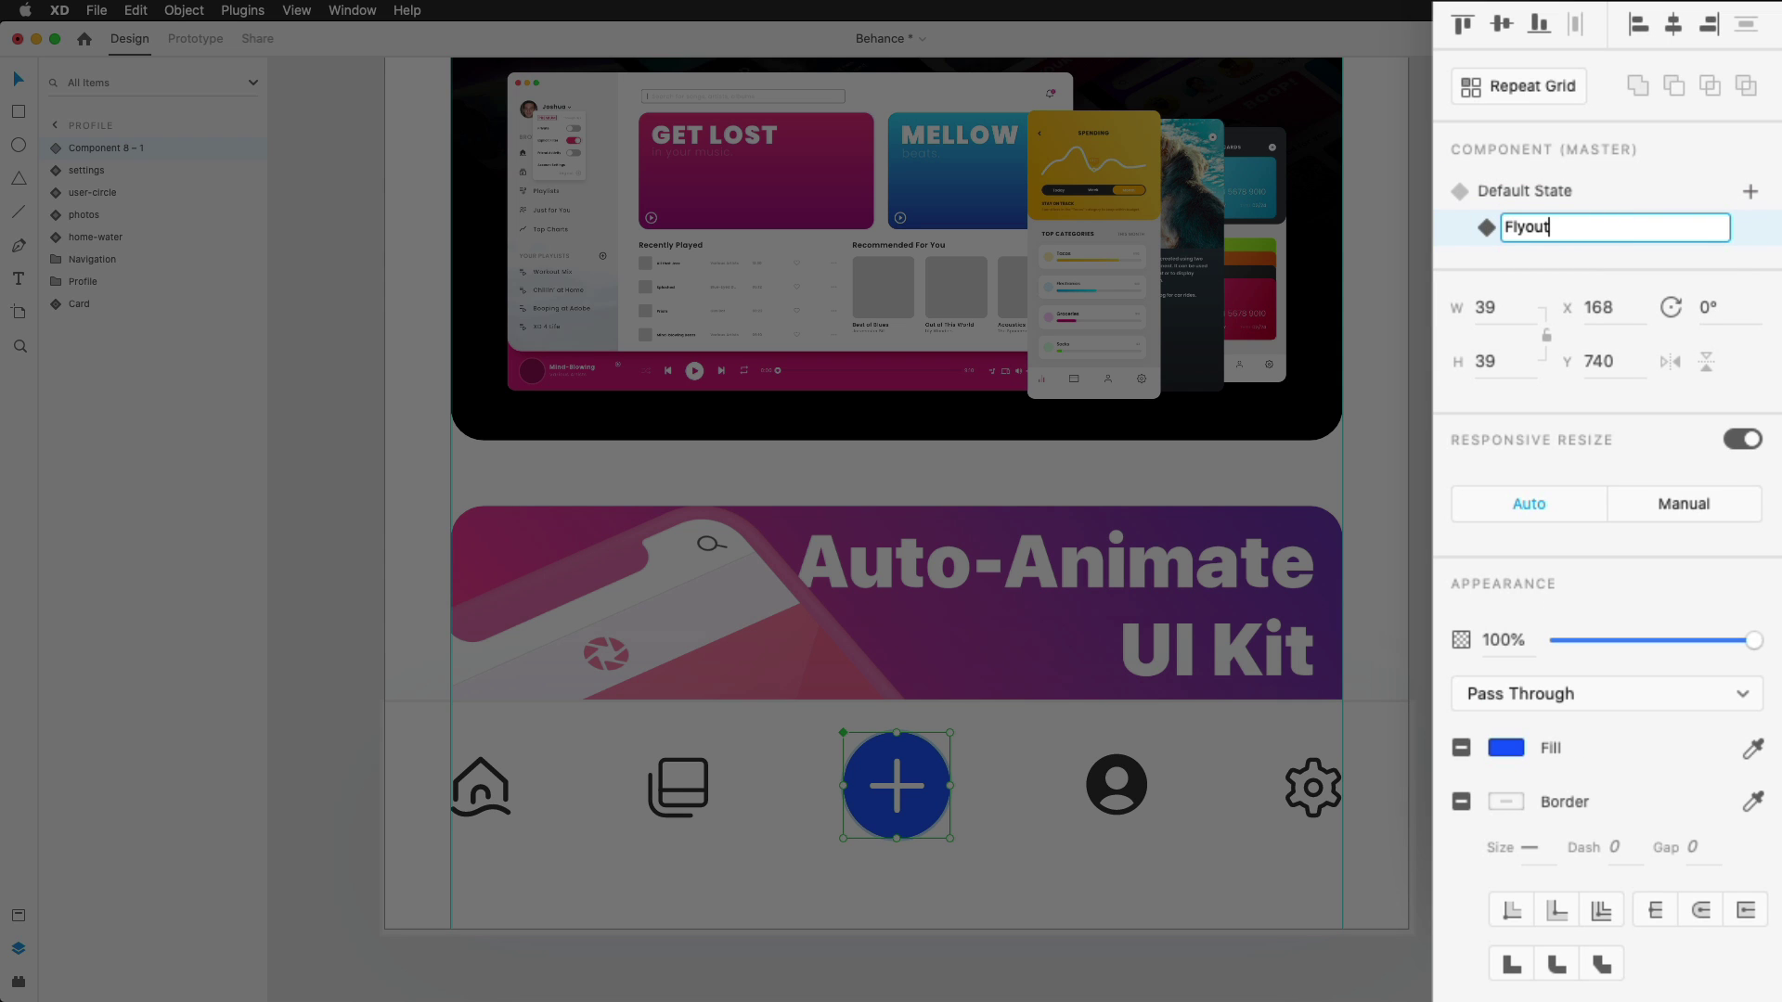
key(Return)
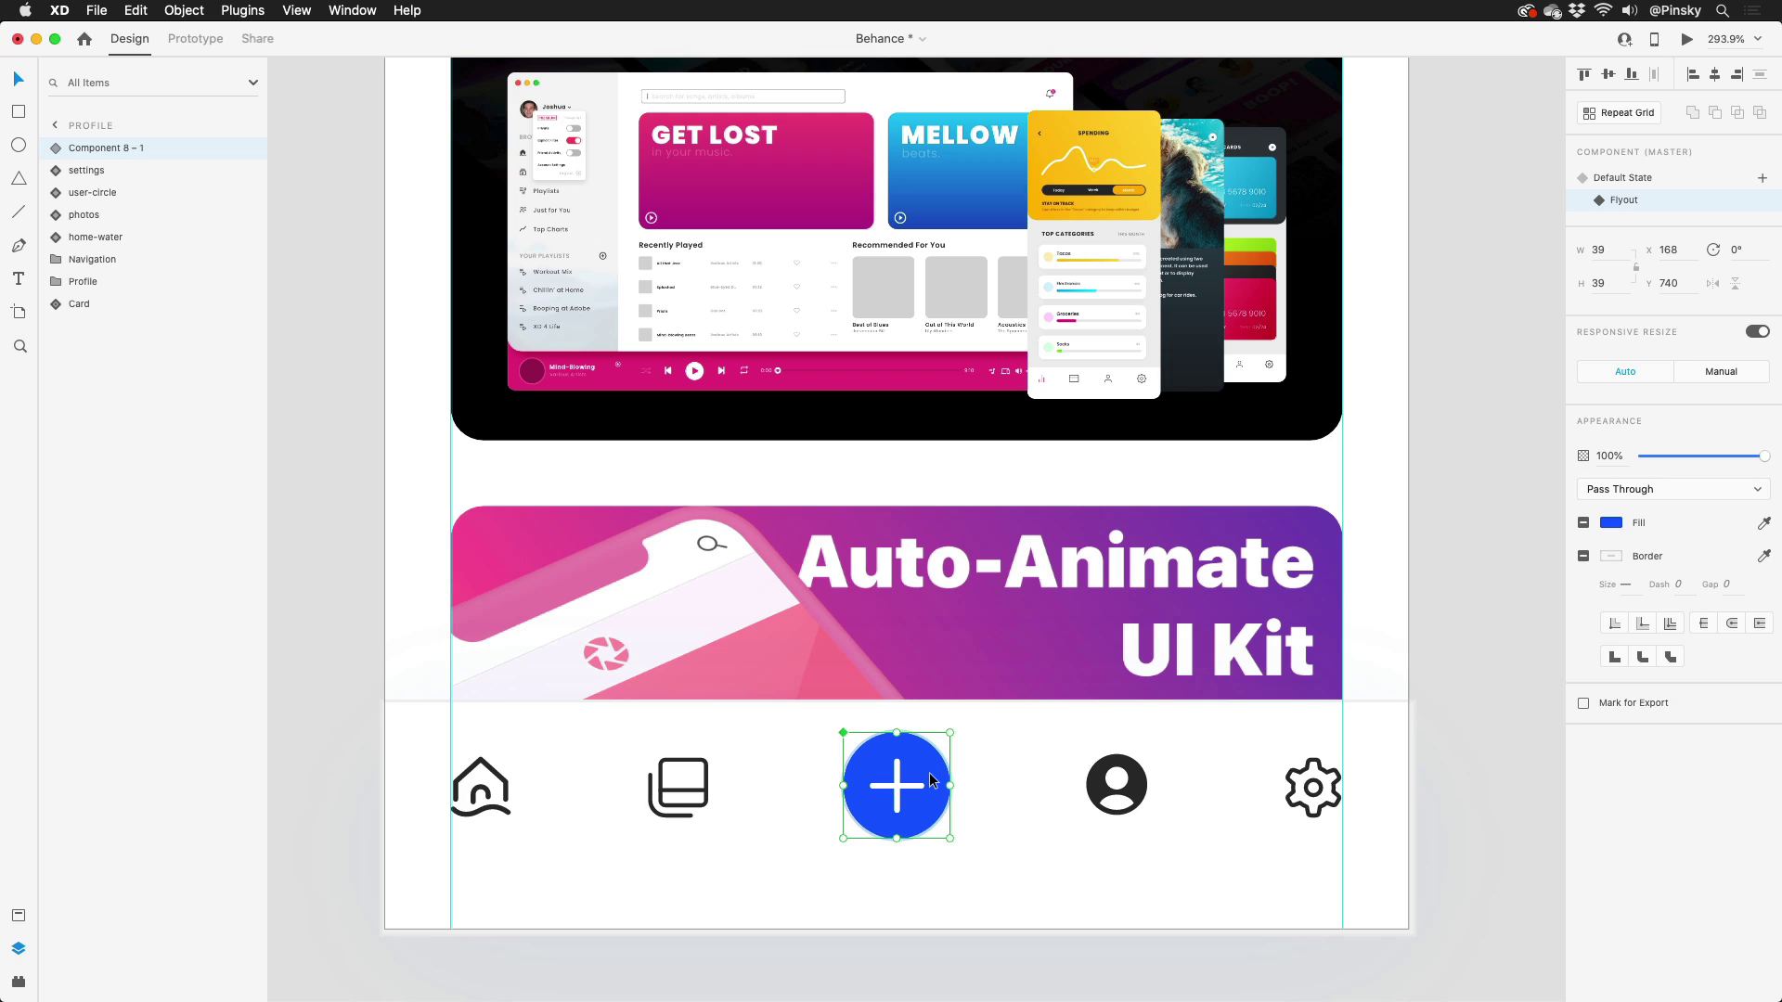
double_click(930, 780)
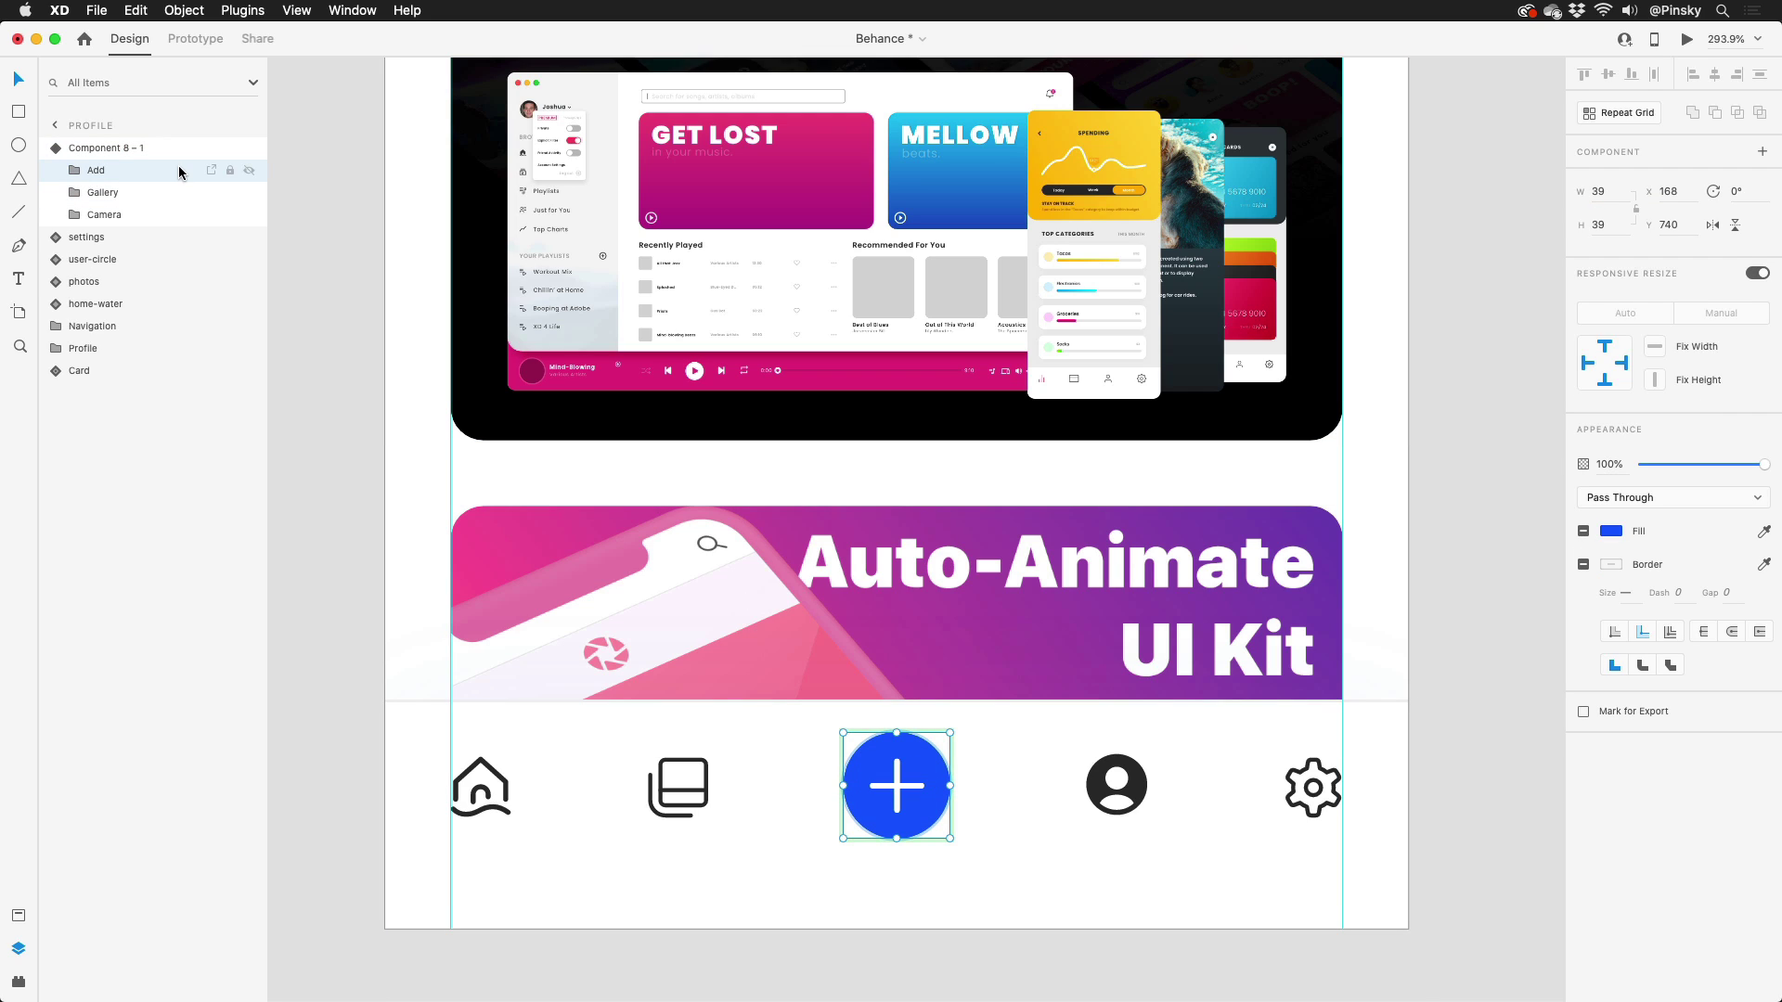
double_click(117, 147)
text(Flyout)
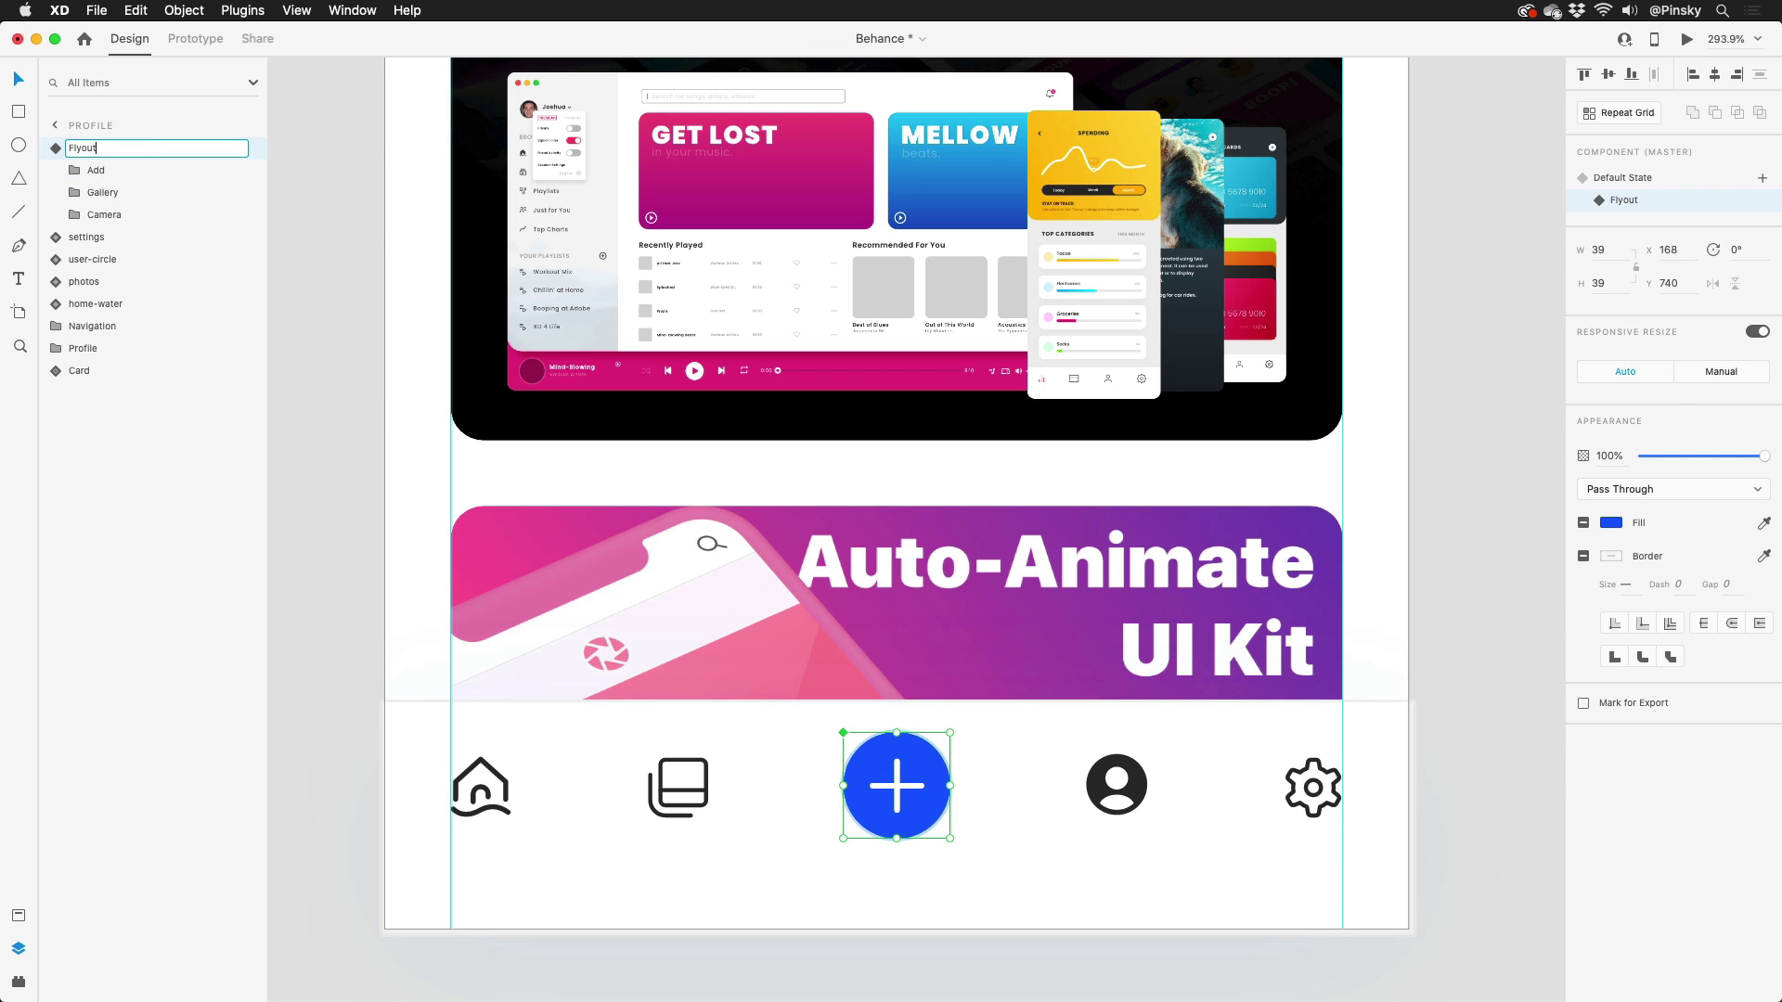
Step: Name the component Flyout, raise the Add button, and enlarge it to 45 without responsive resize
key(Return)
click(131, 173)
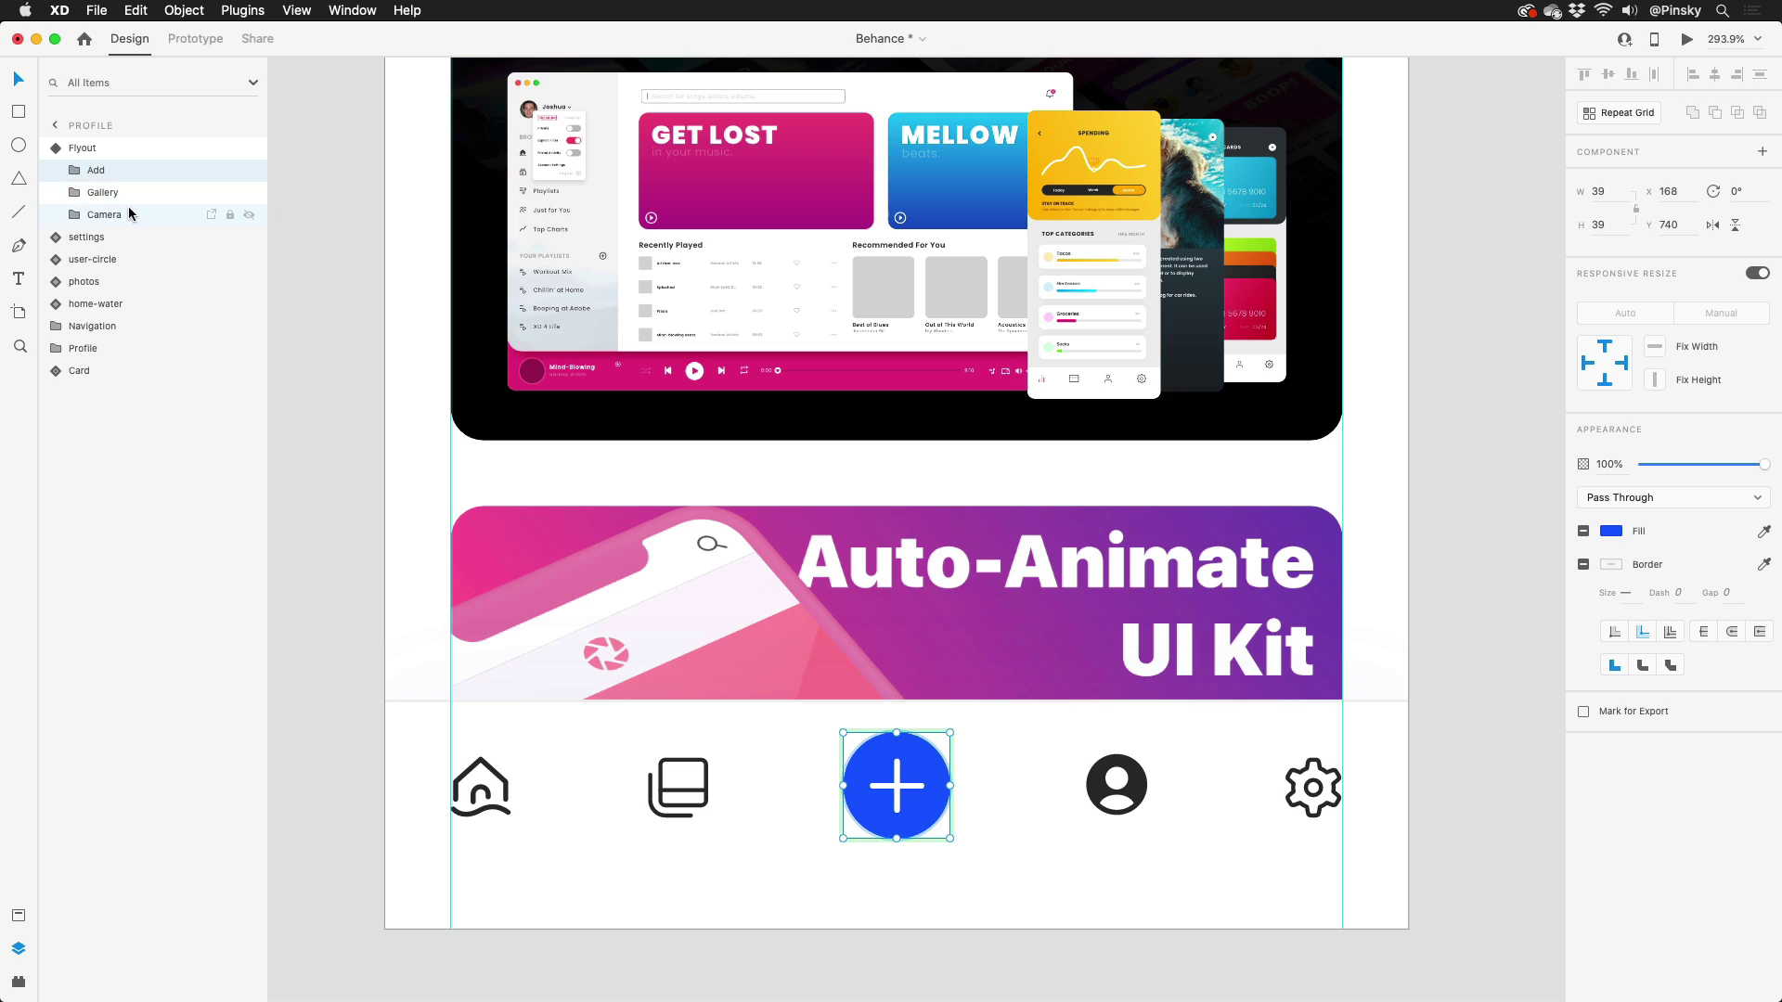
drag(909, 790, 906, 706)
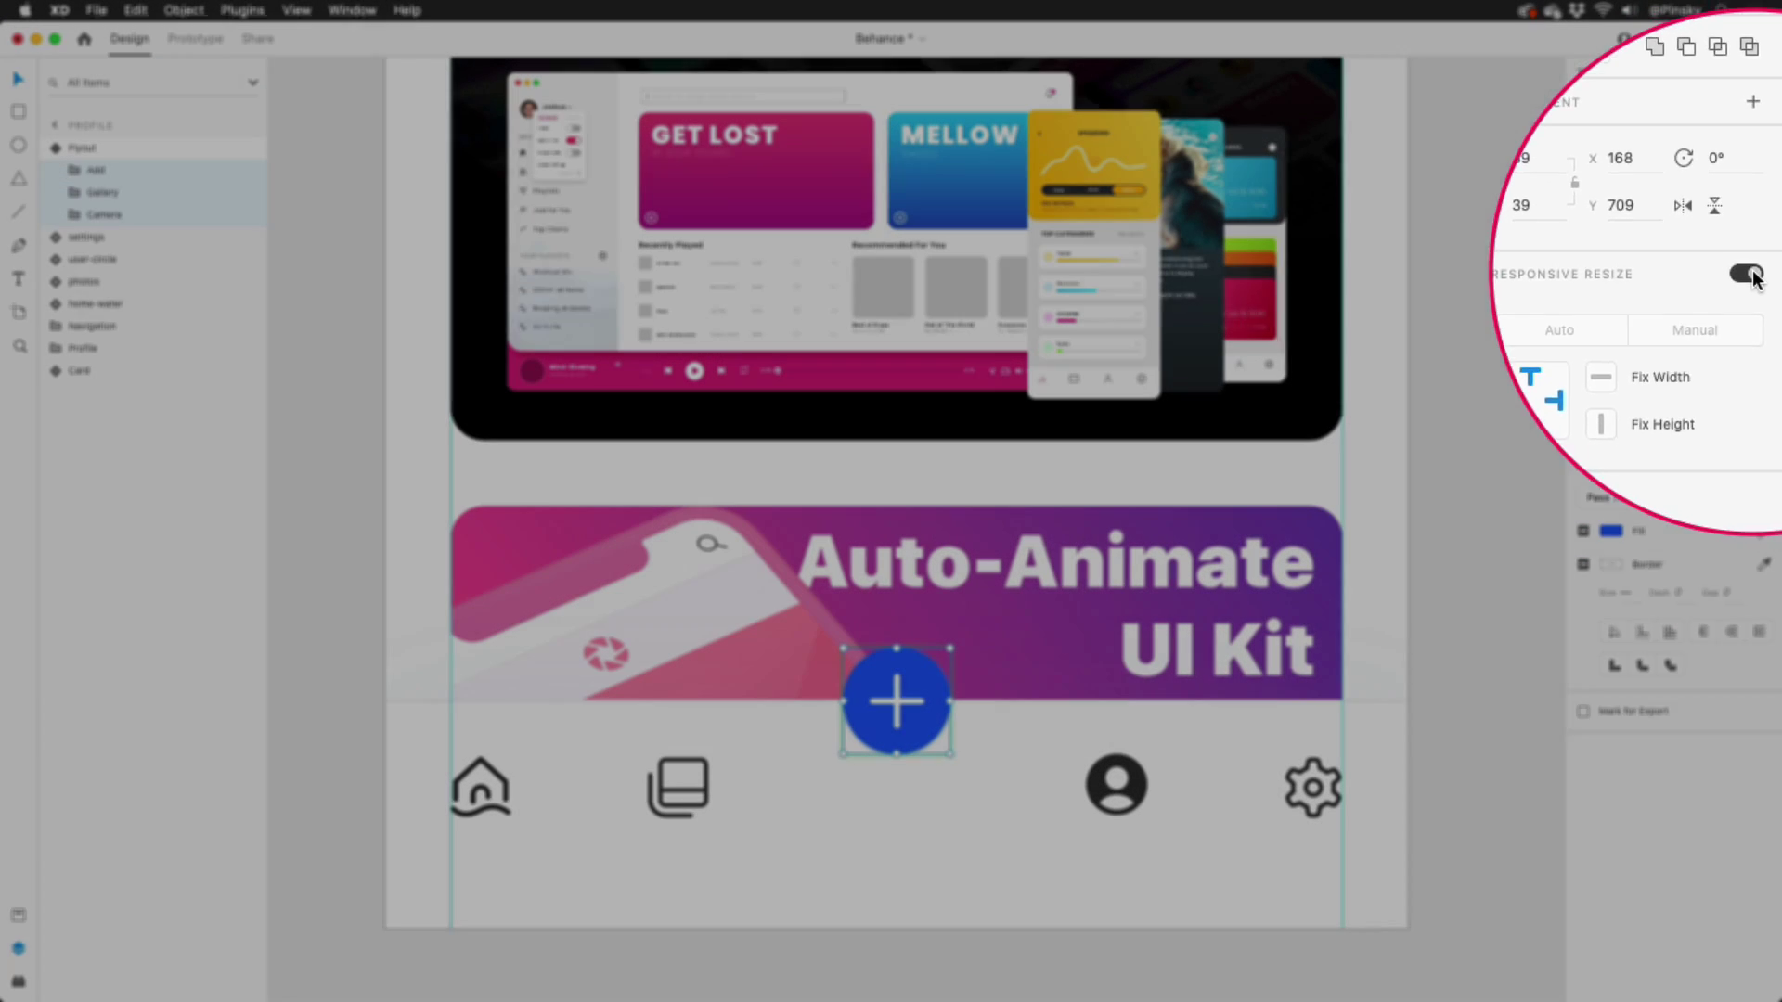
click(1762, 274)
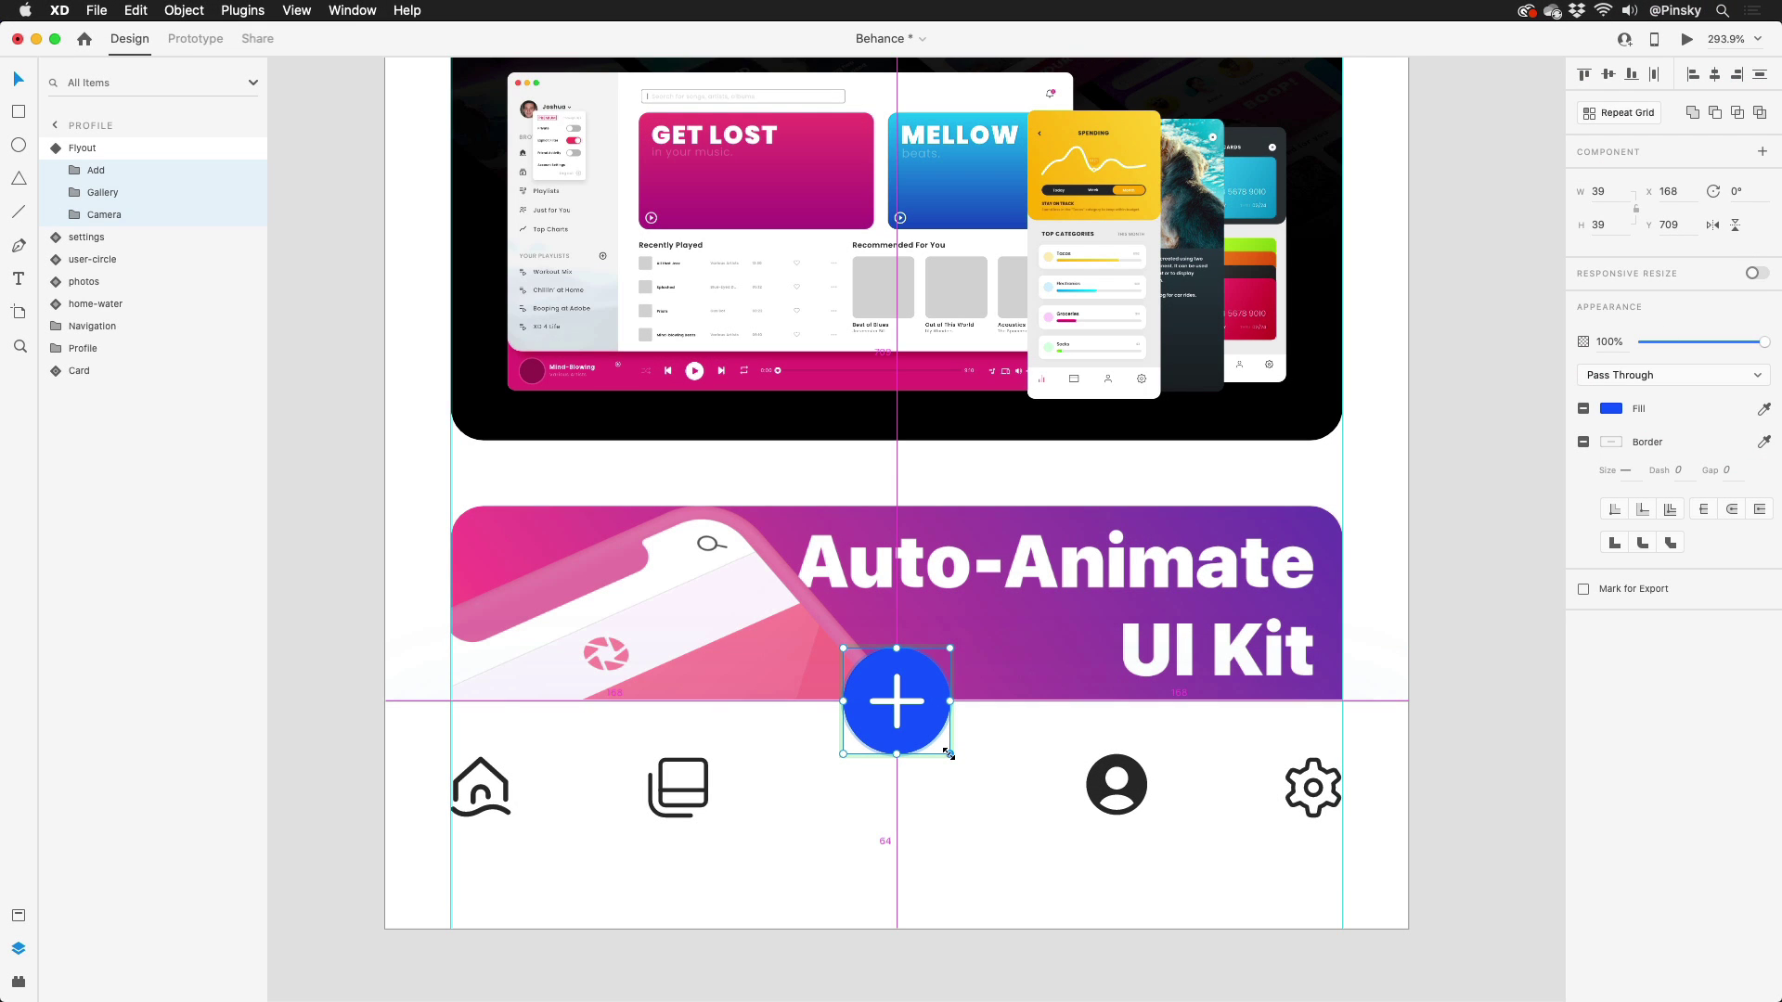
drag(950, 753, 964, 761)
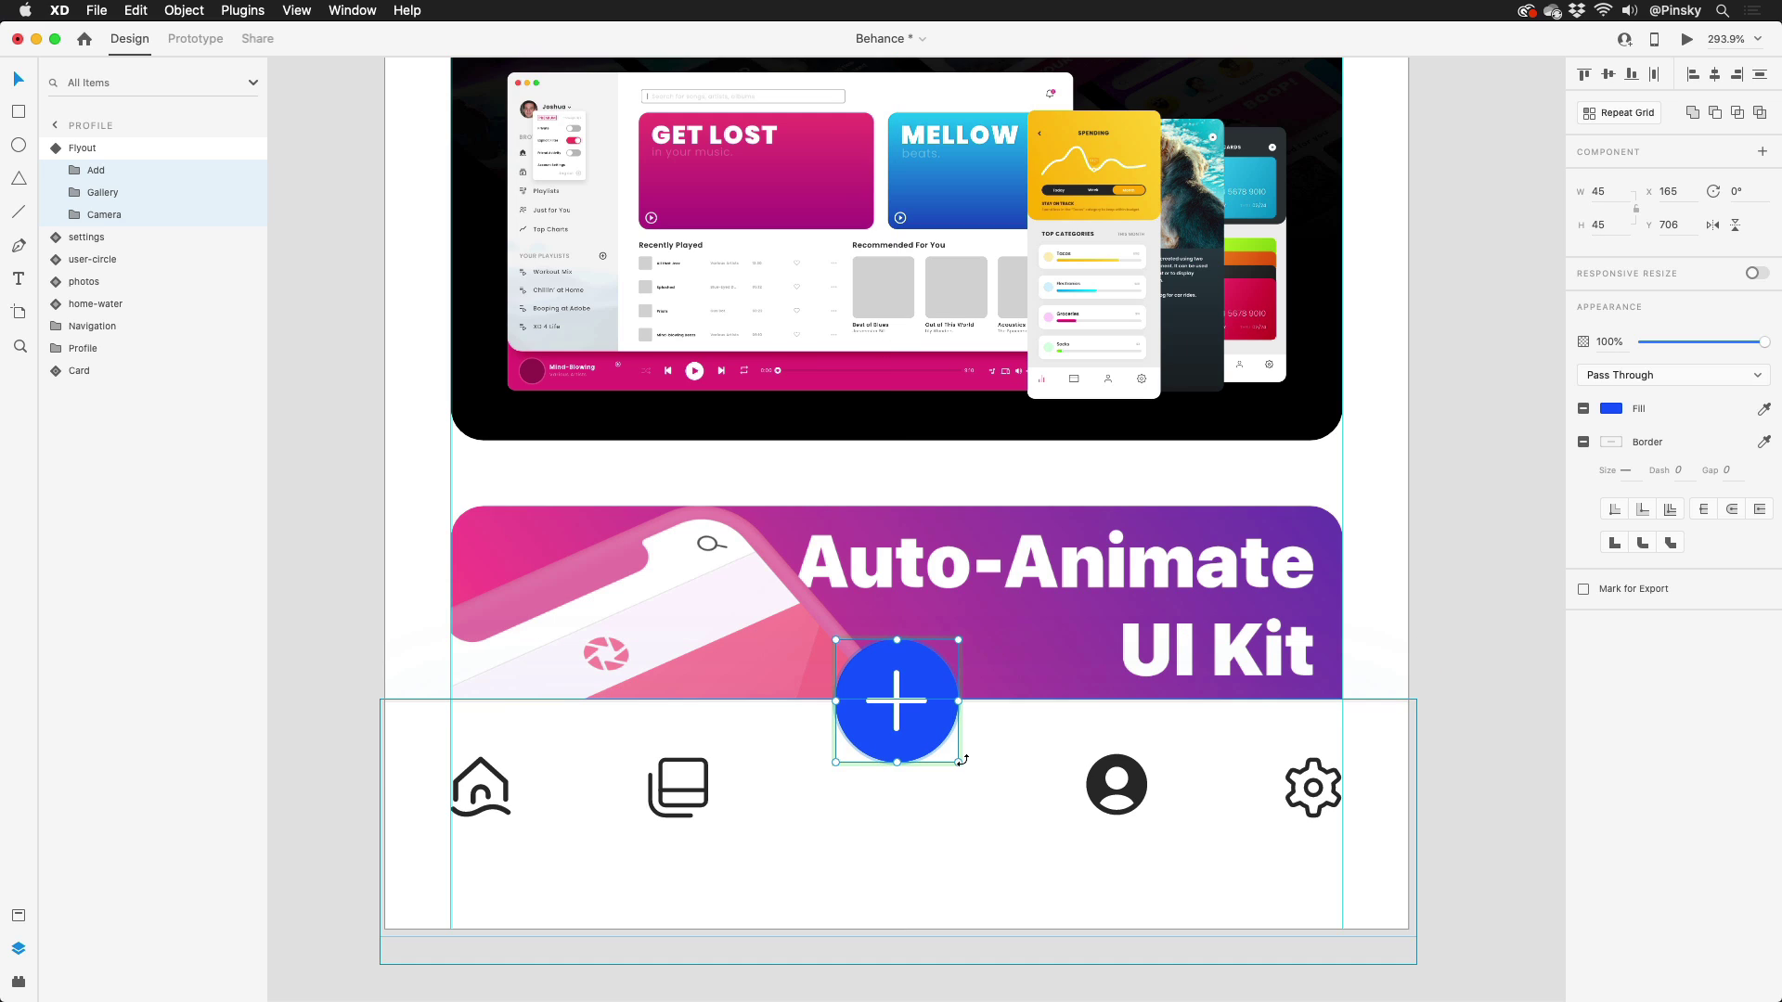
Step: Thicken the circle border to 7 and rotate the plus icon 45° into an X
double_click(929, 684)
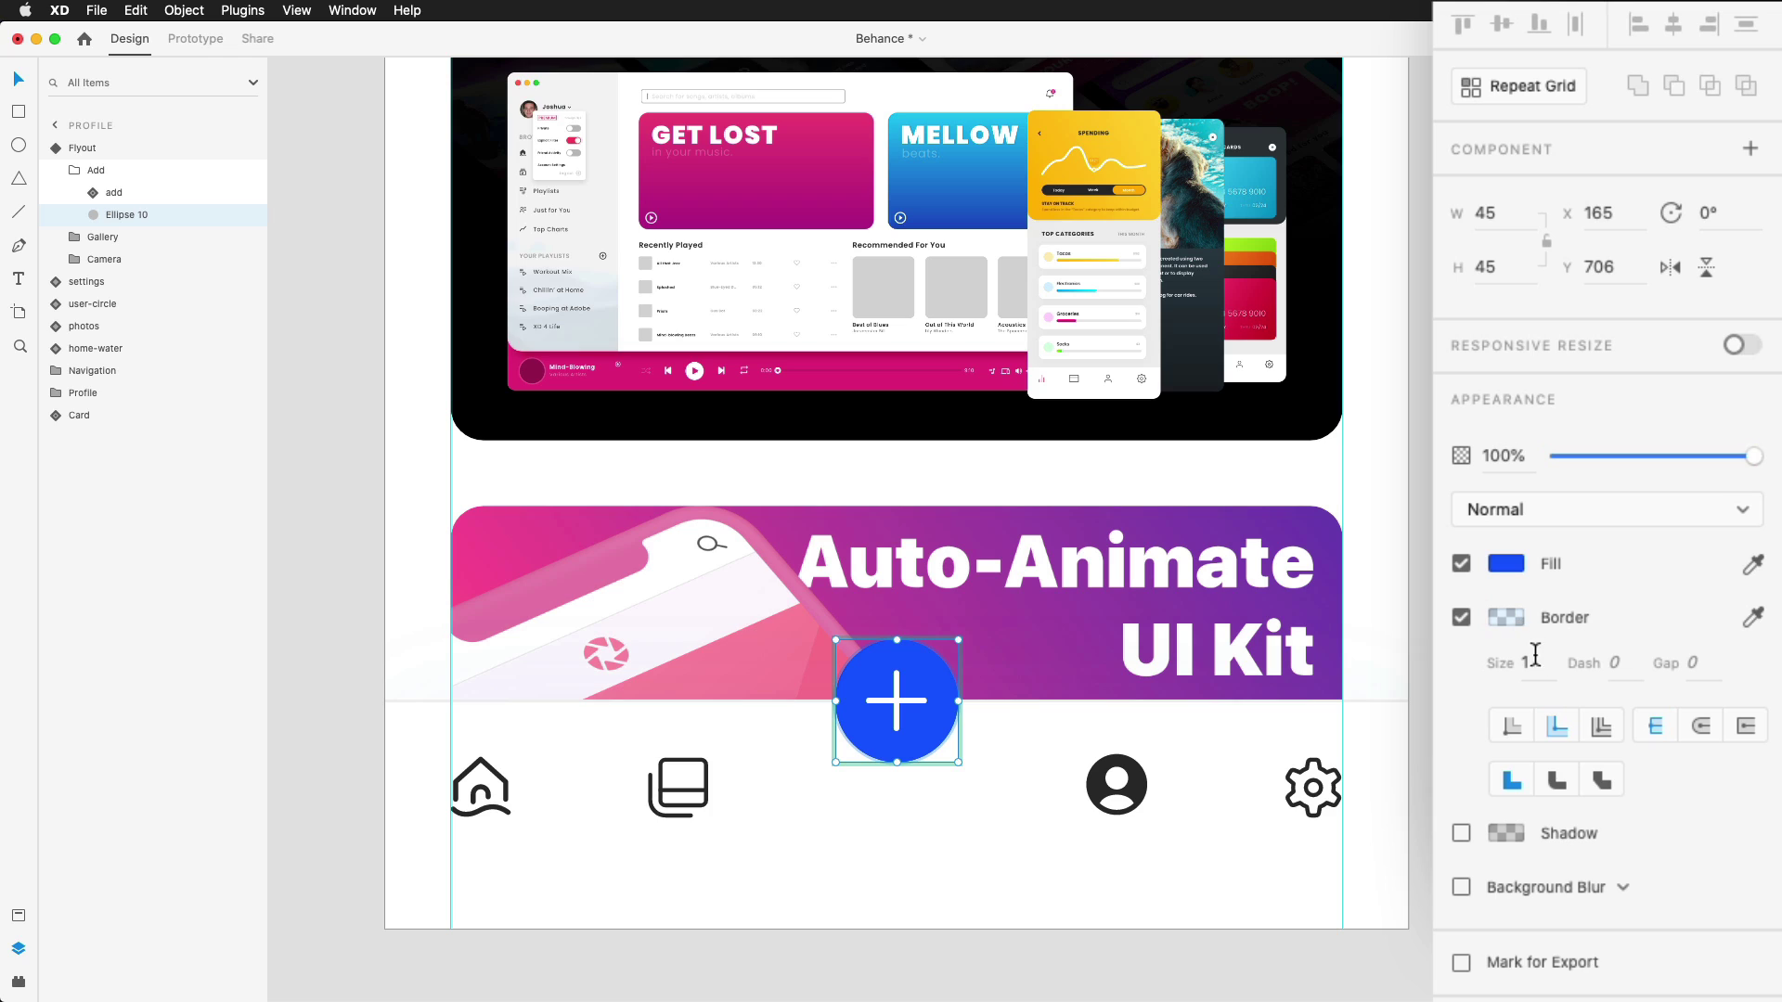
key(Up)
key(Up)
key(Up)
key(Up)
key(Up)
key(Up)
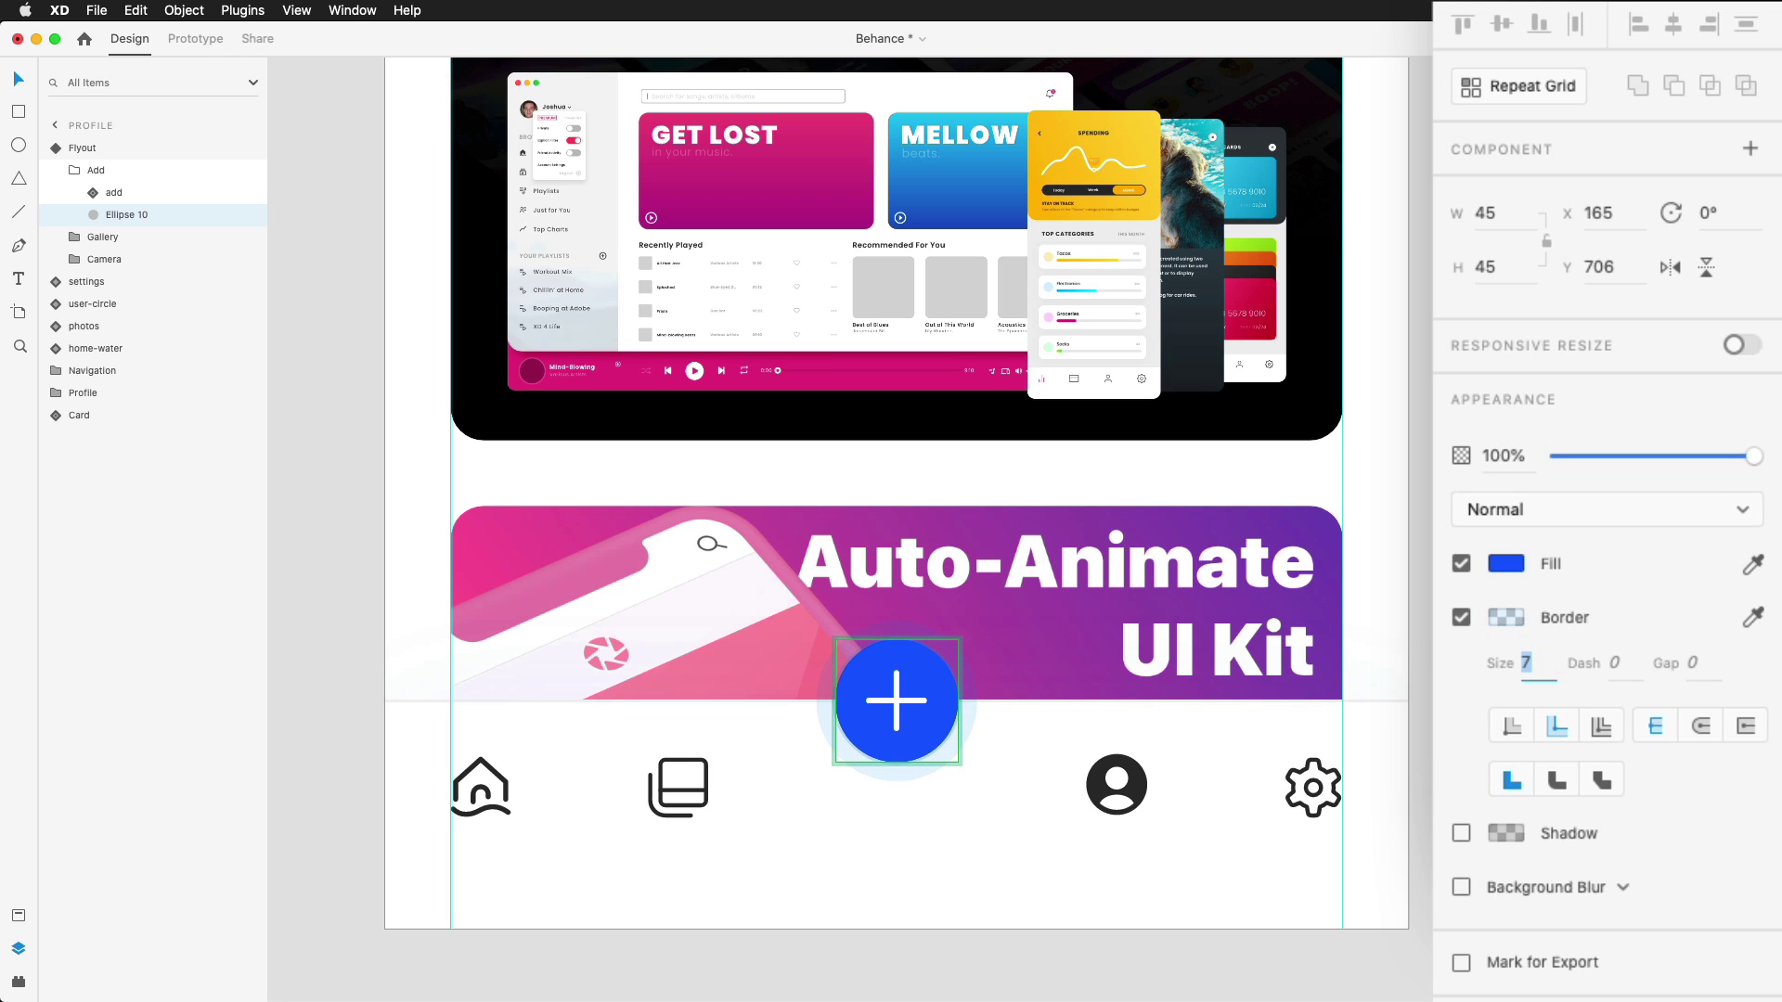
click(895, 701)
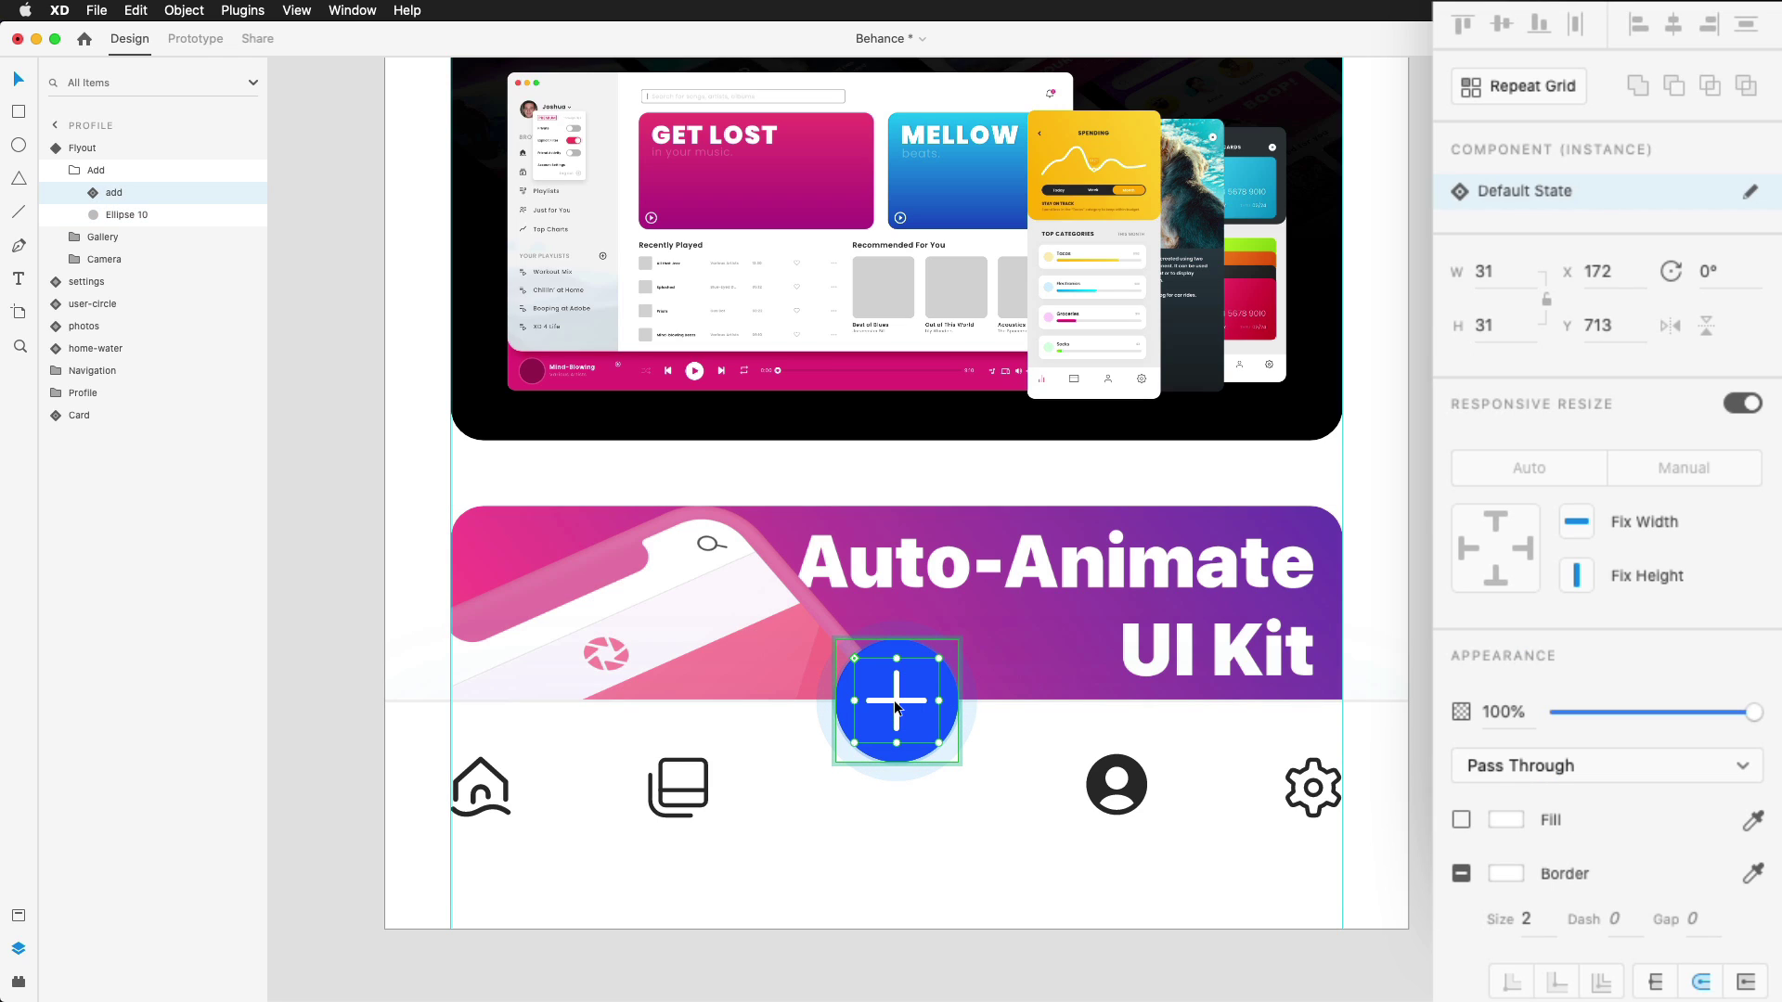
click(1717, 271)
text(45)
key(Return)
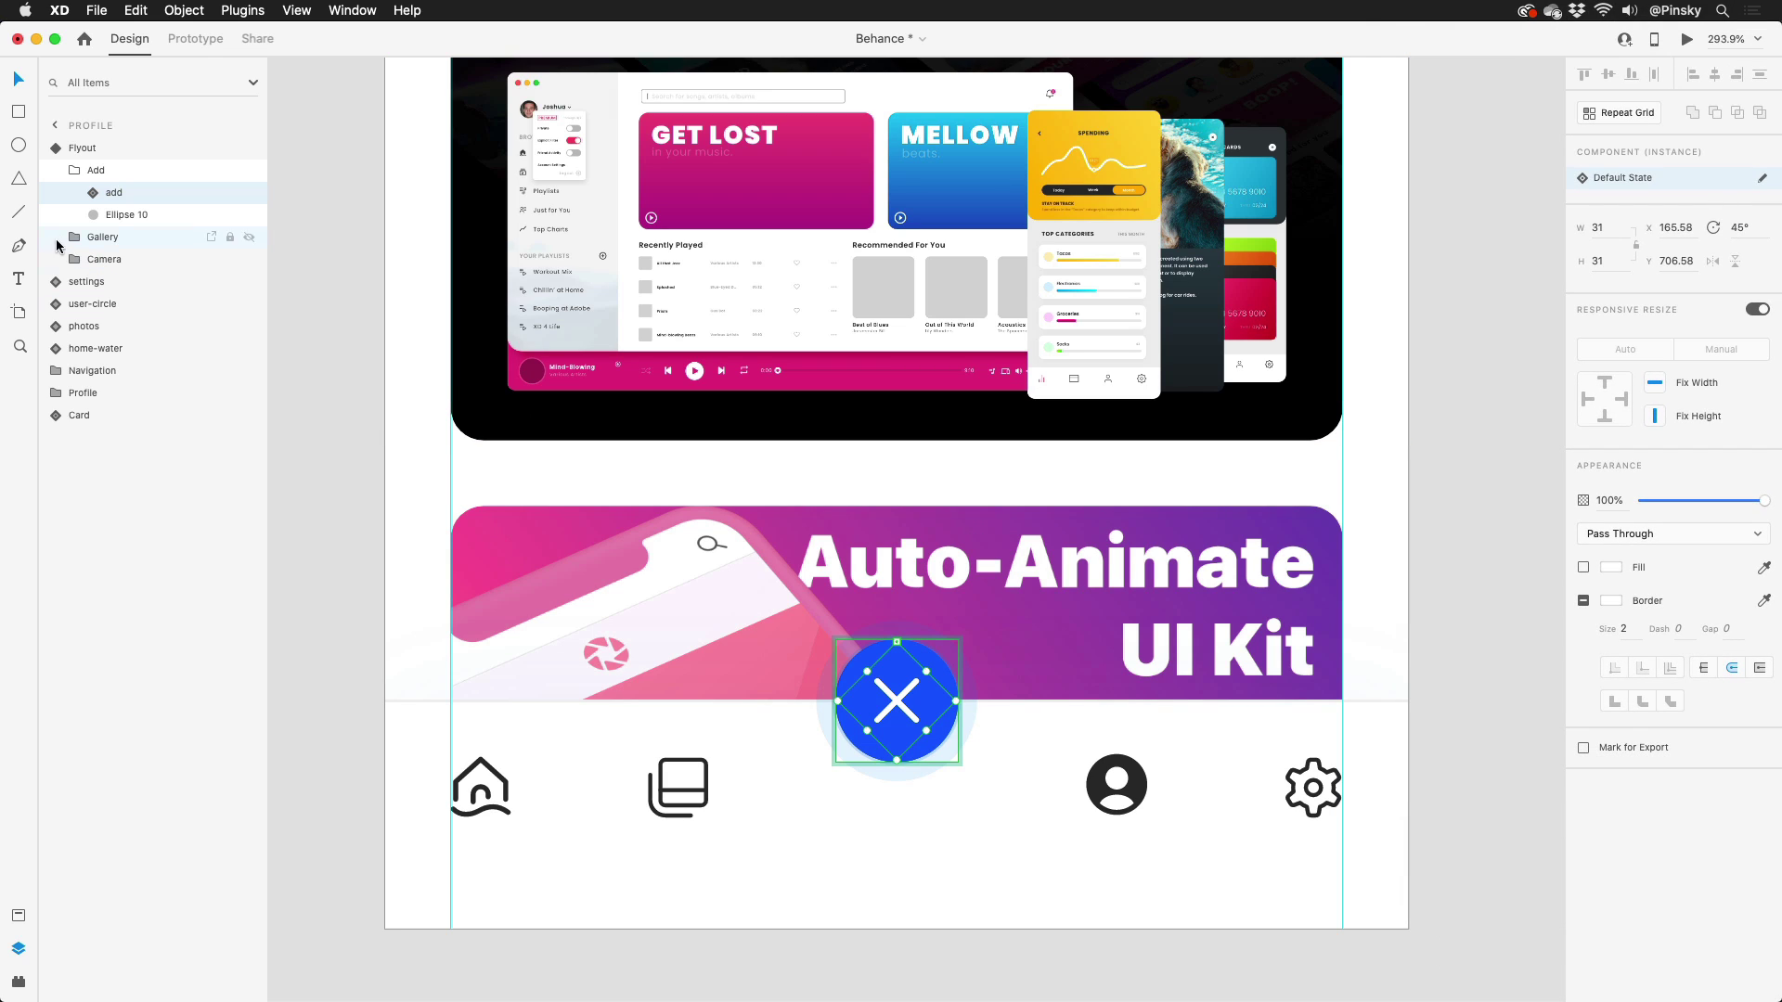
click(104, 237)
Step: Lift the camera button above the X, lift the gallery button higher still, then fit the artboard
key(shift+Up)
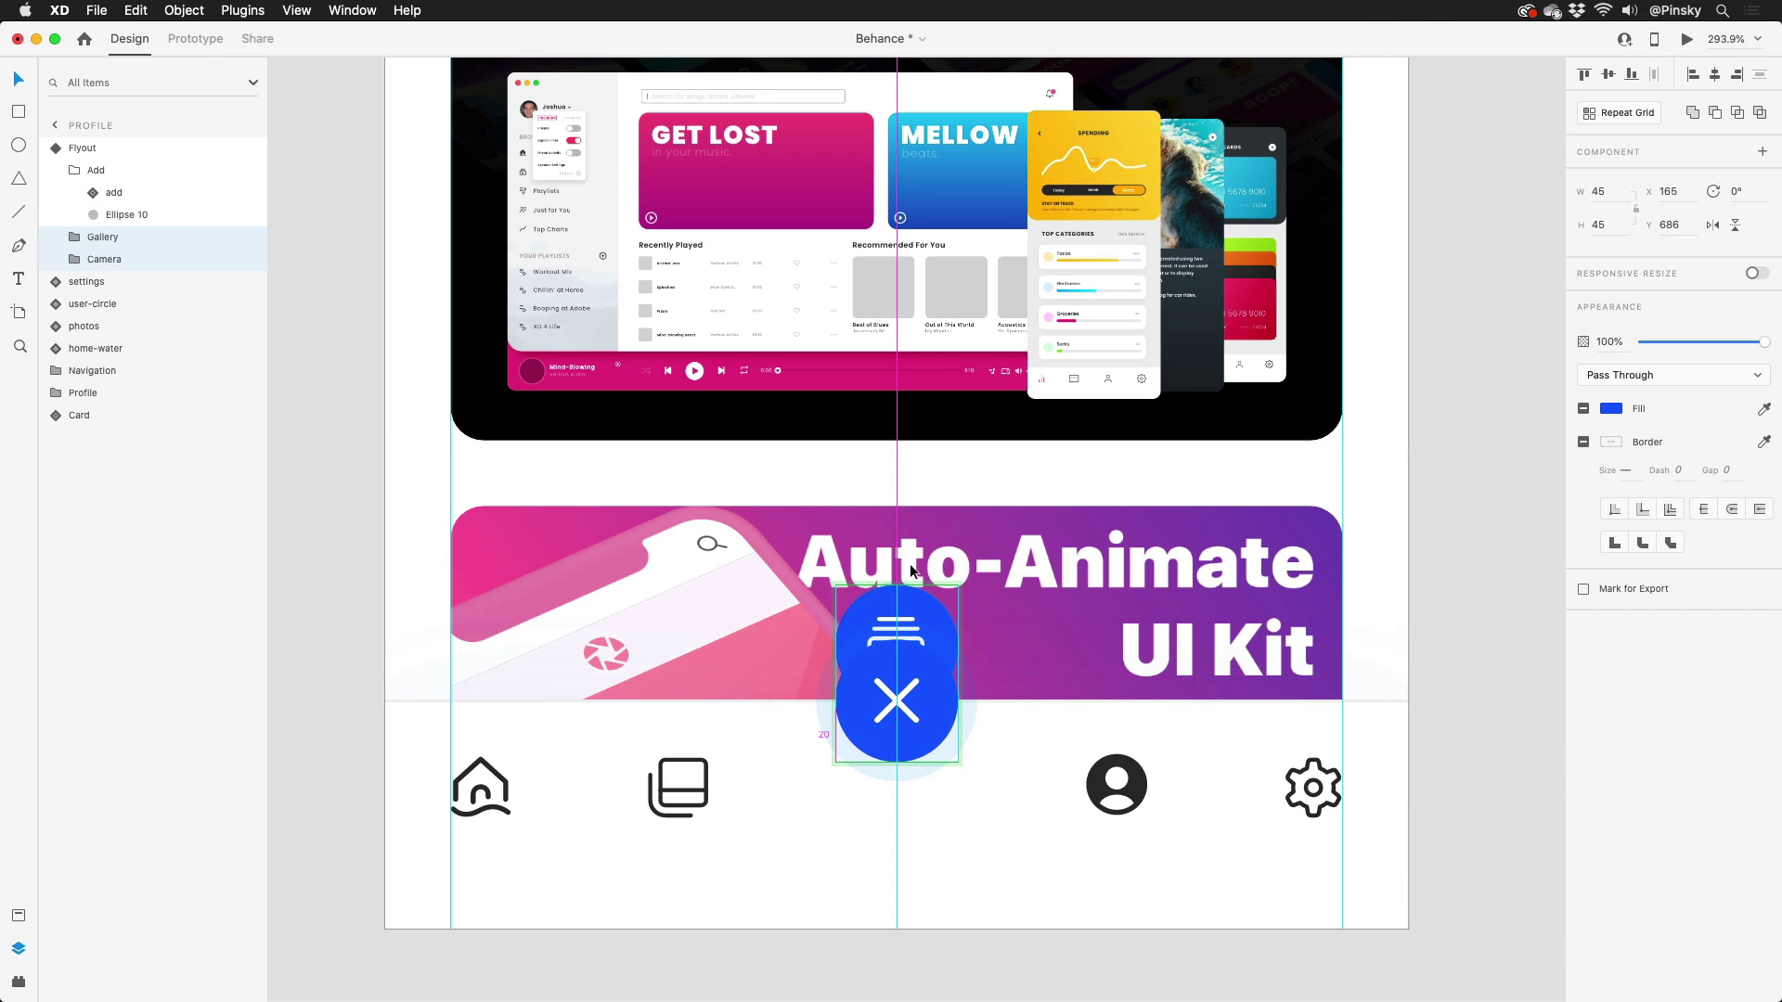
drag(911, 571, 914, 504)
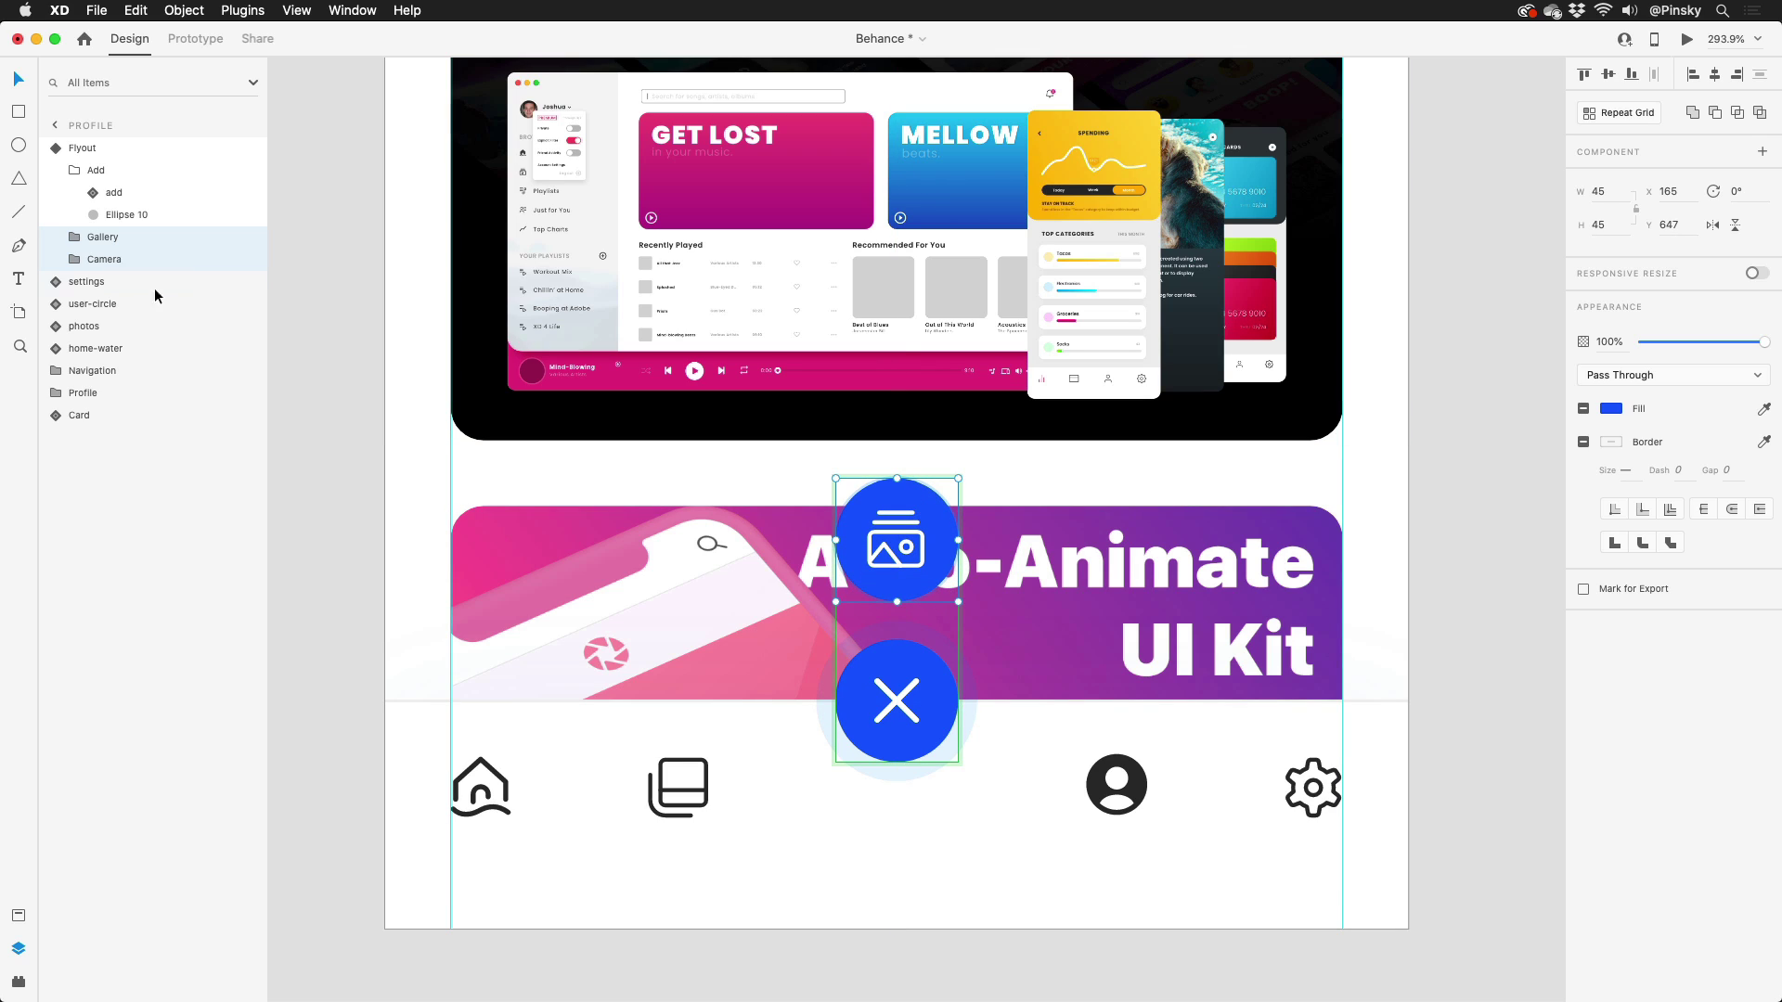
click(103, 236)
drag(905, 564, 906, 425)
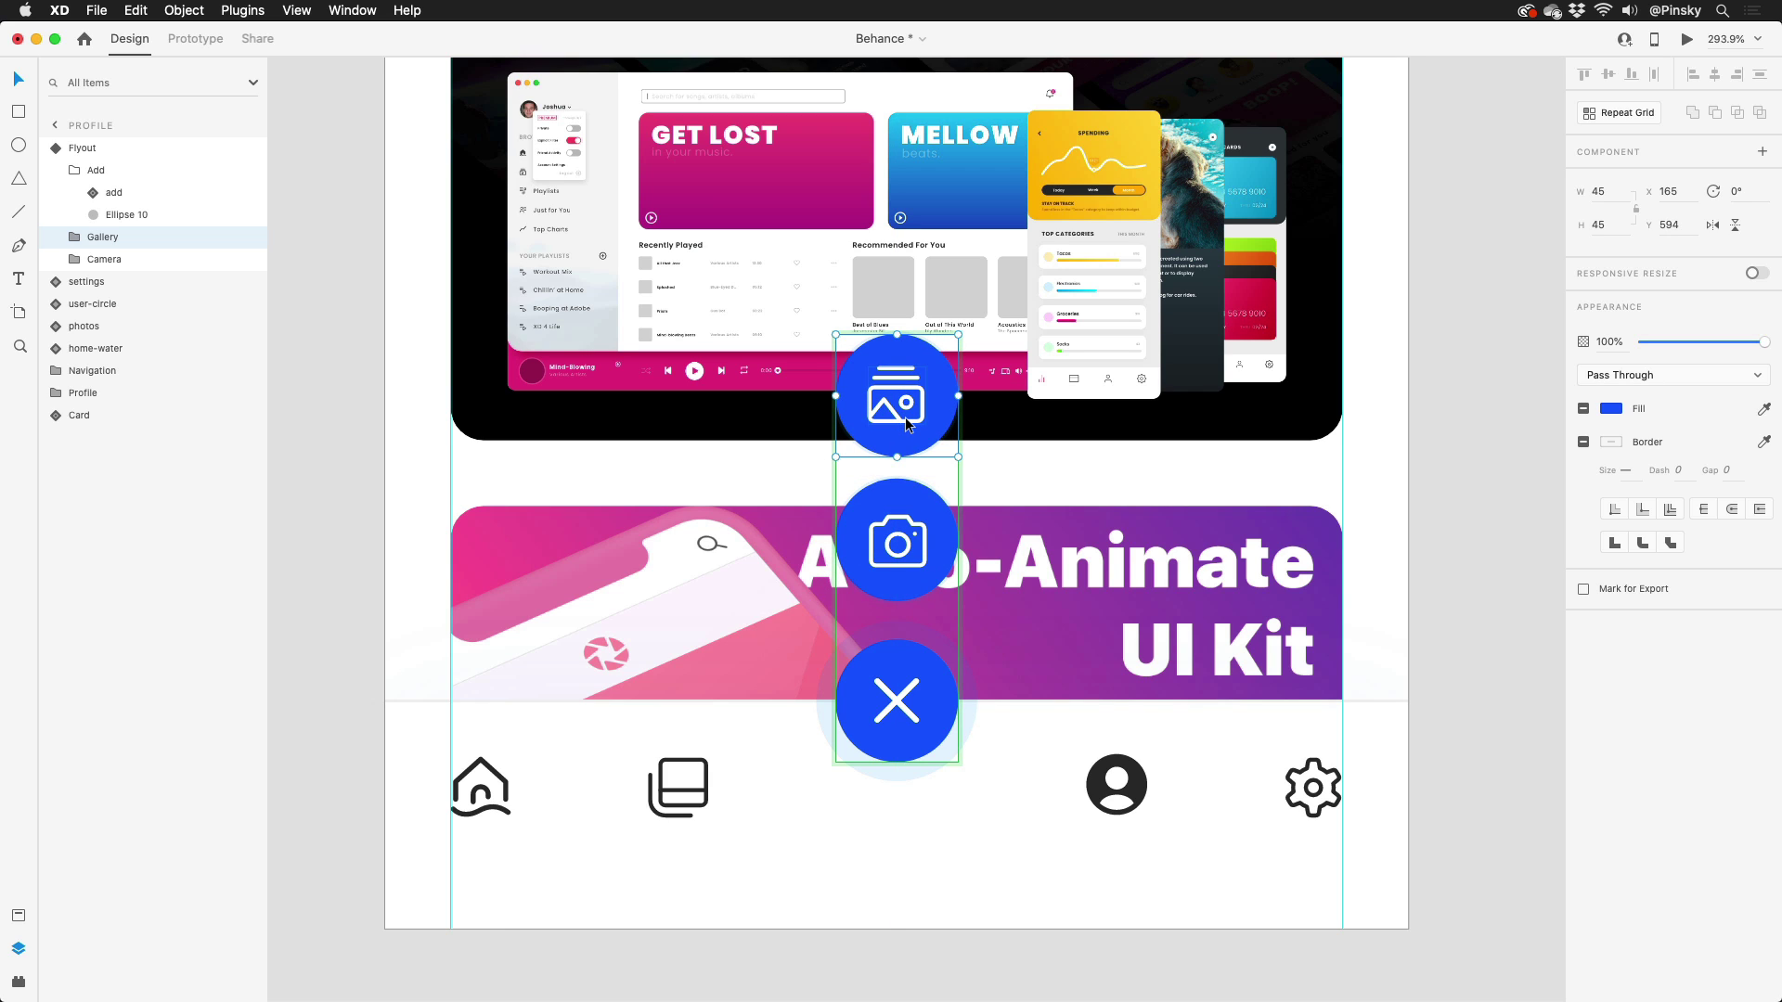
key(super+0)
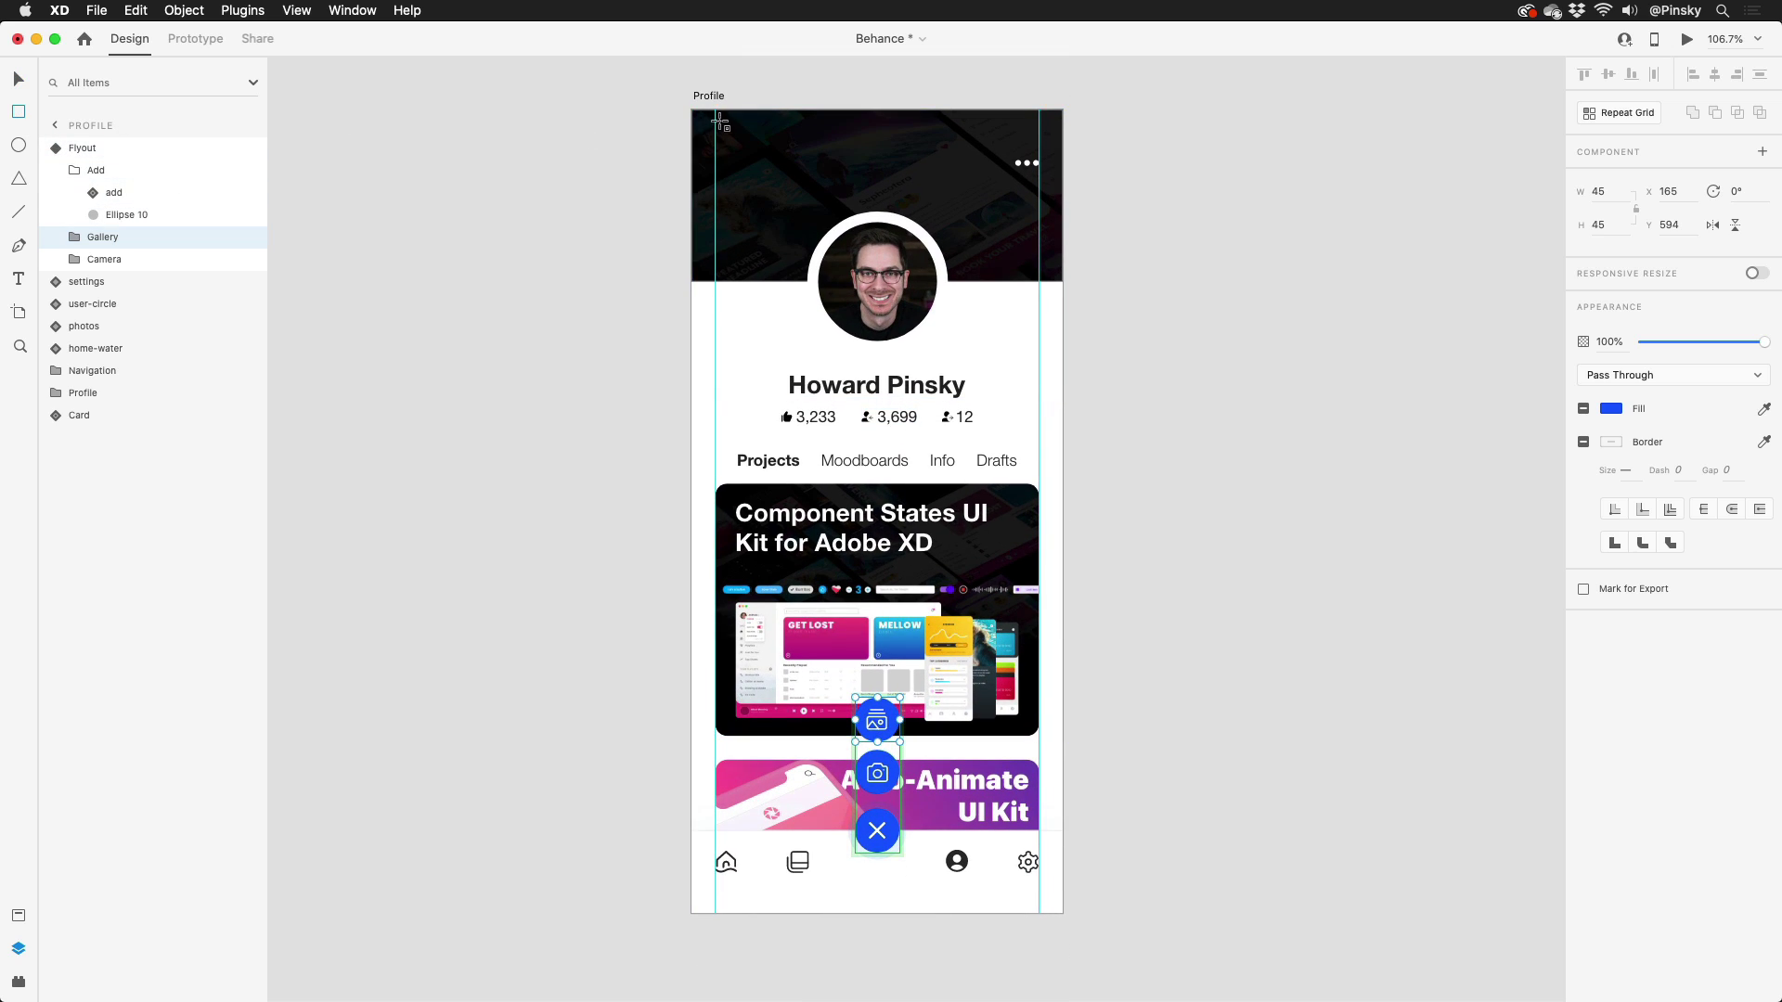
Step: Draw a full-artboard rectangle with a black fill and no border
drag(692, 109, 1055, 761)
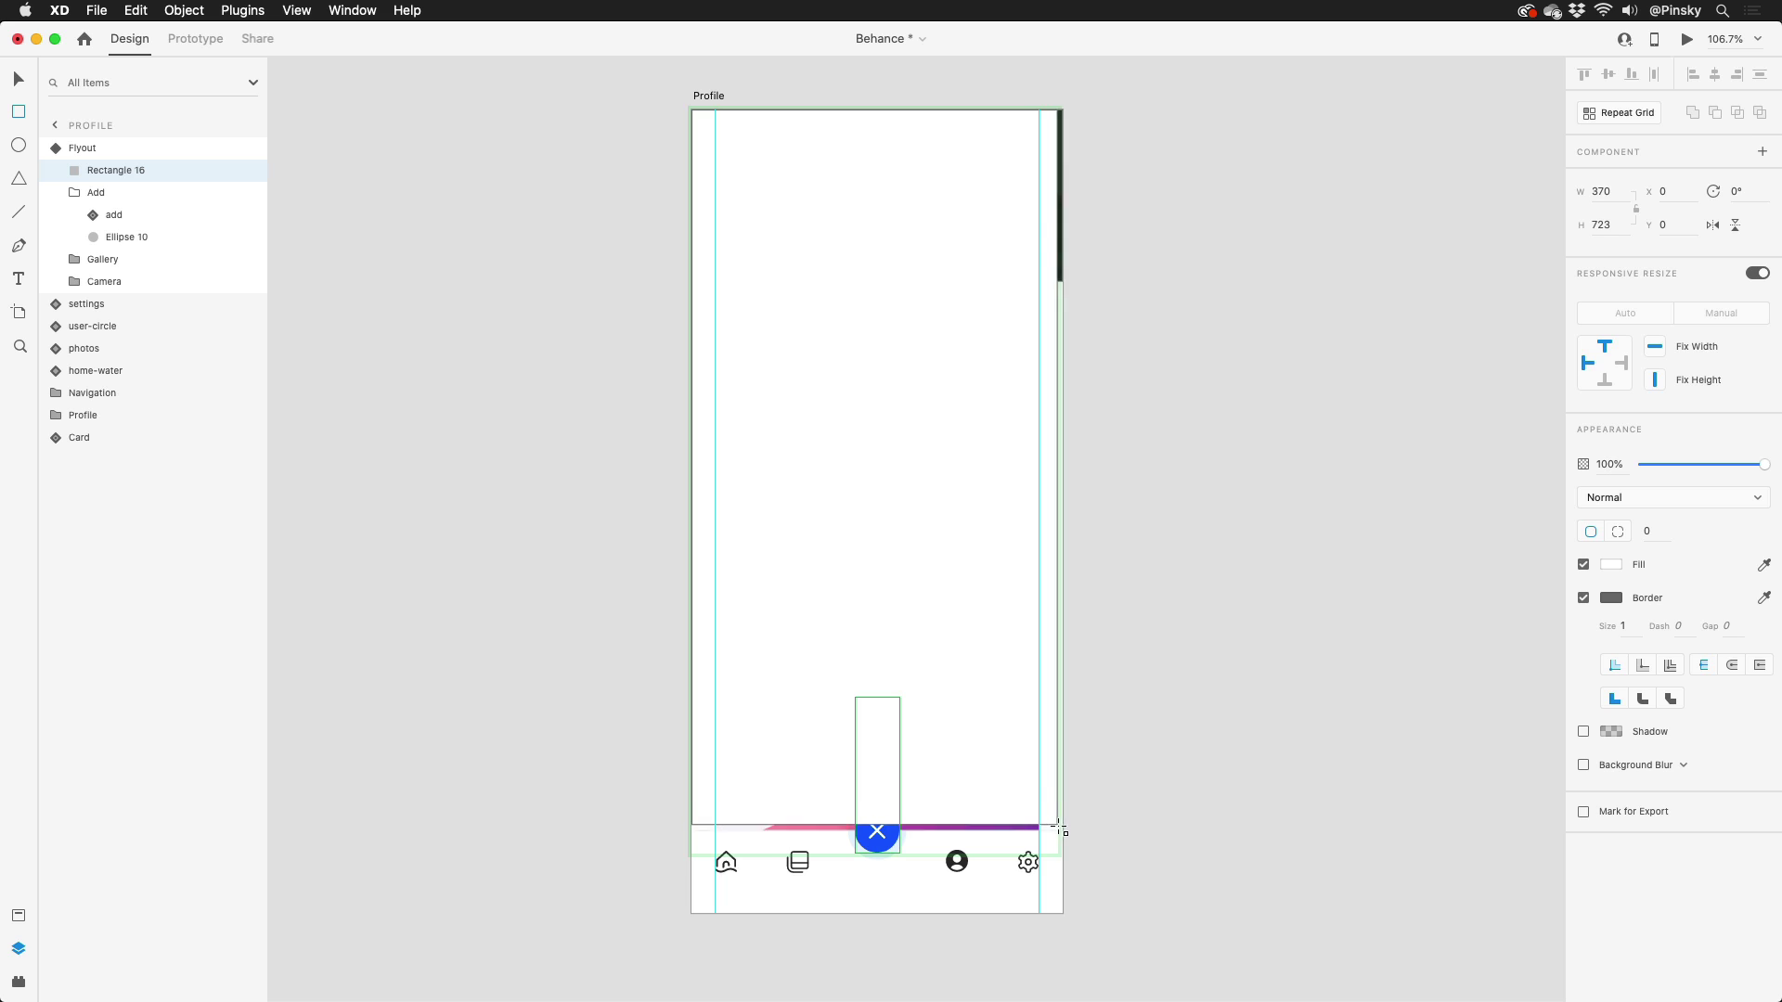
drag(1058, 830, 1062, 831)
scroll(997, 570, up, 2)
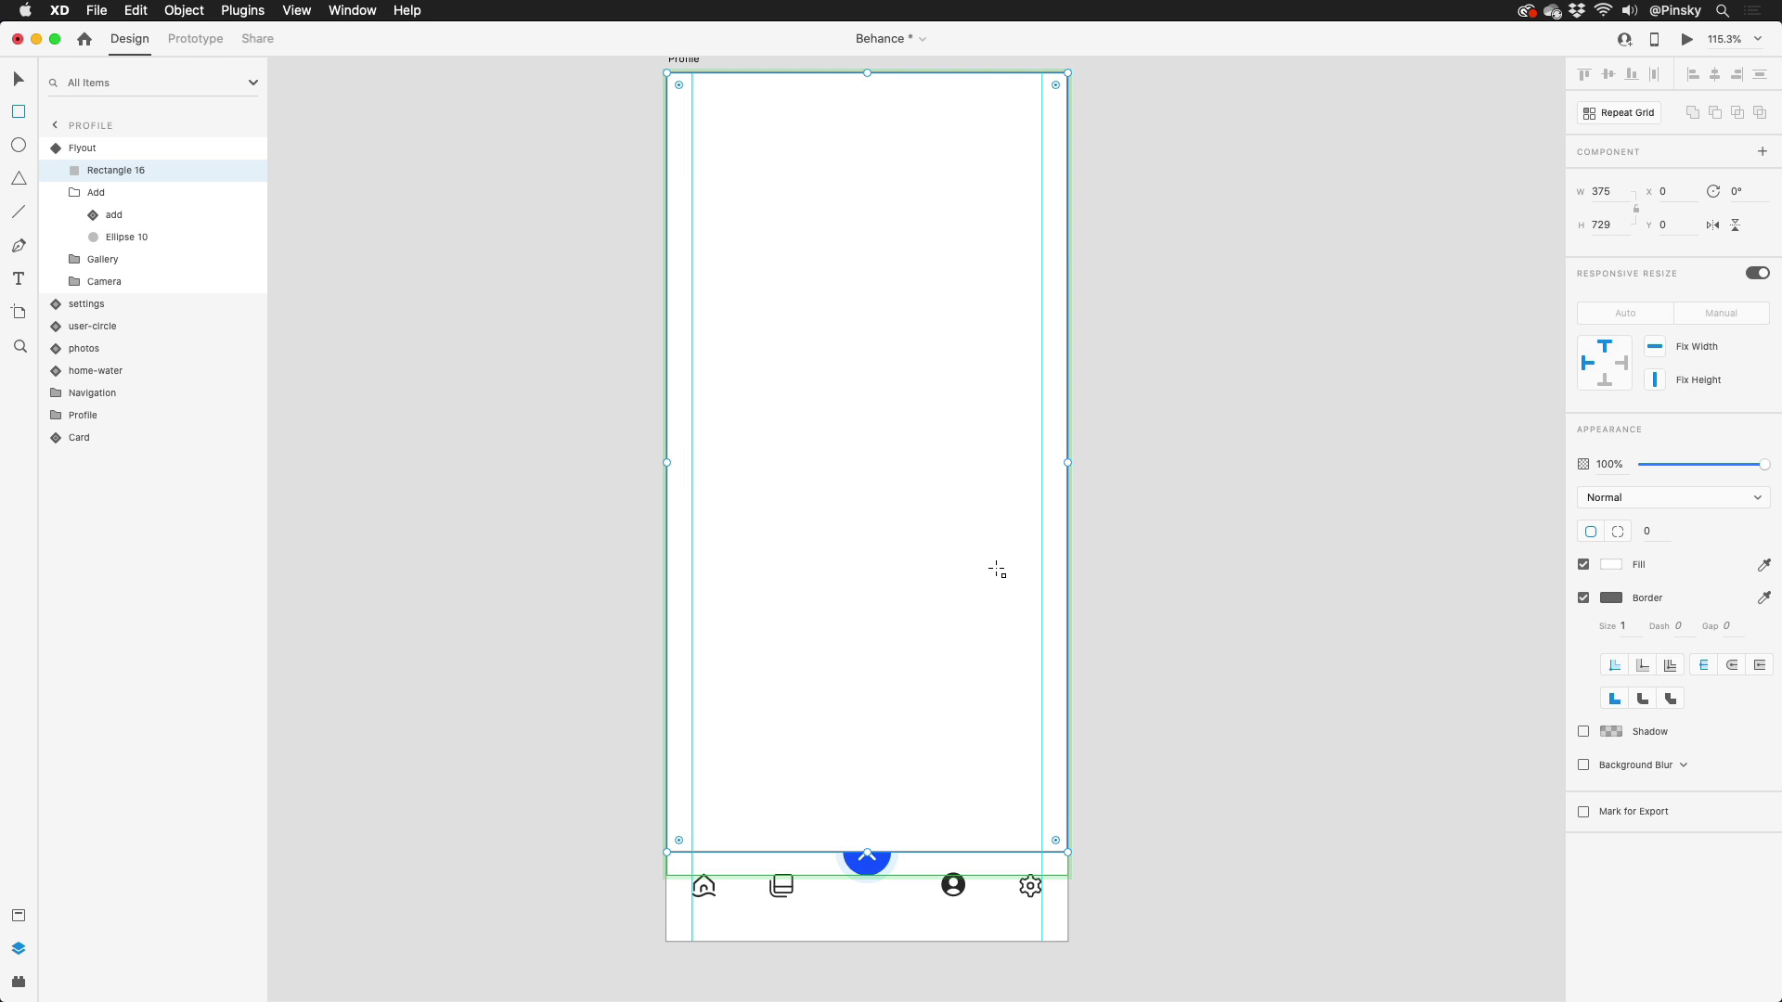
scroll(998, 570, up, 2)
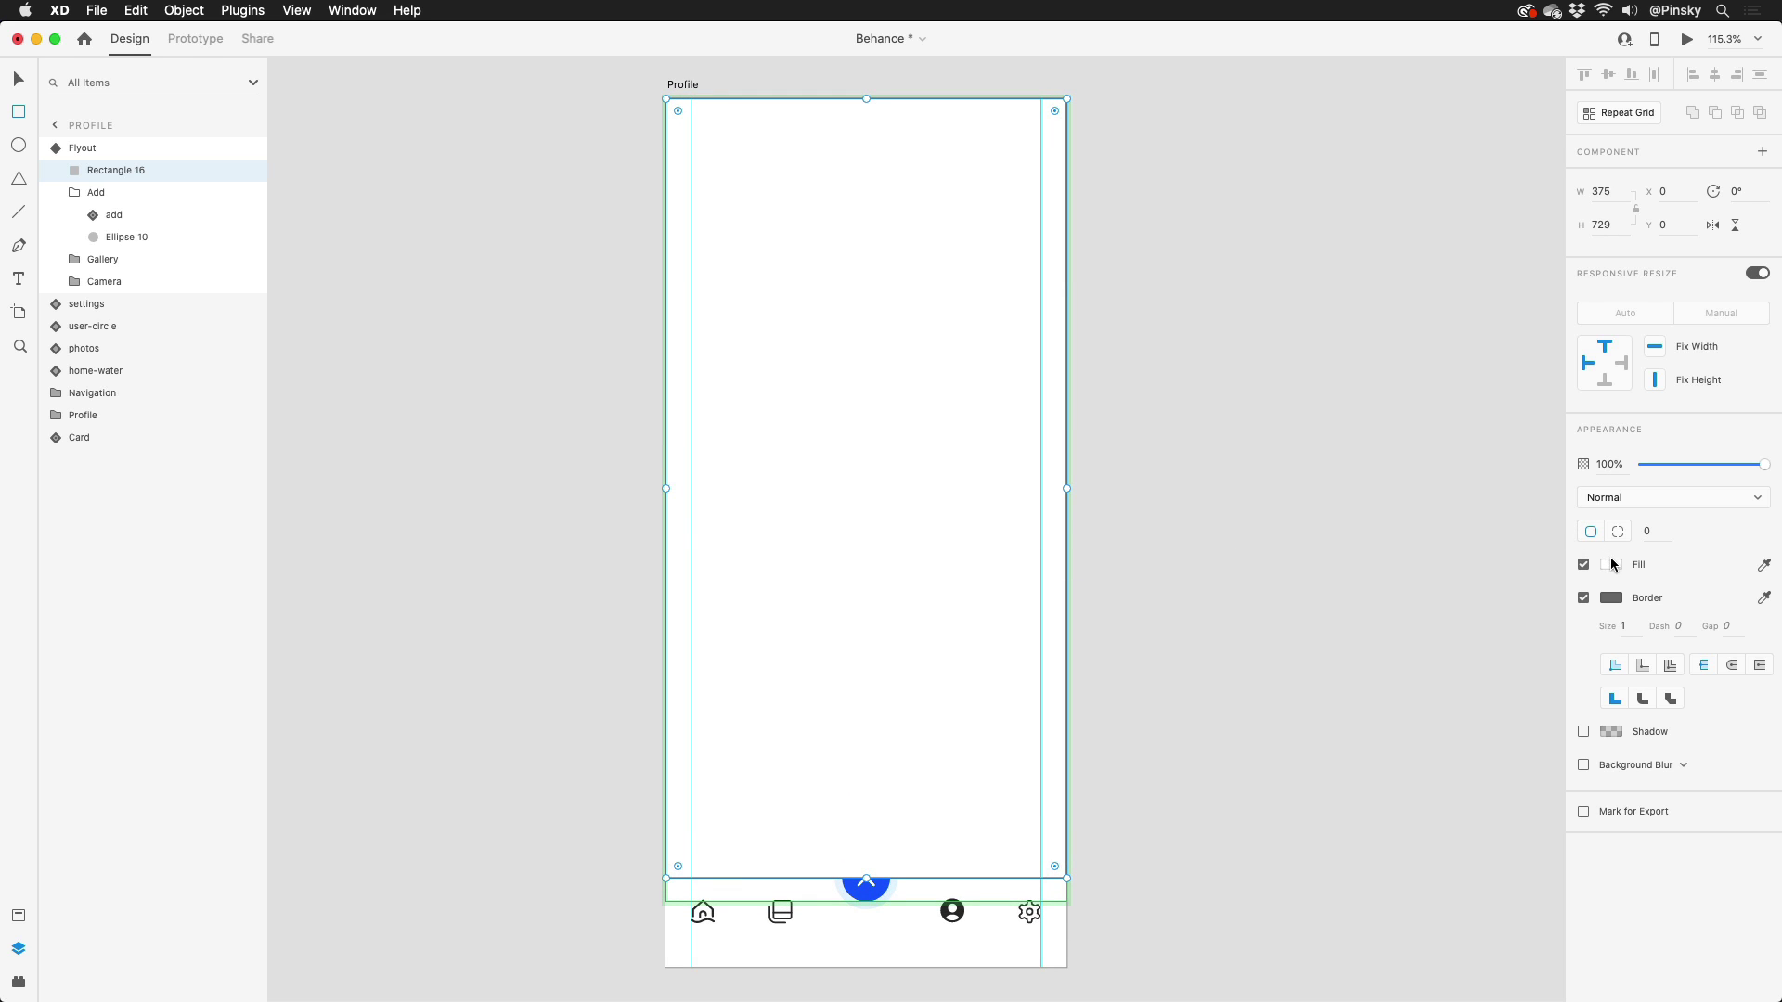
click(1611, 564)
drag(1487, 519, 1390, 615)
click(1680, 619)
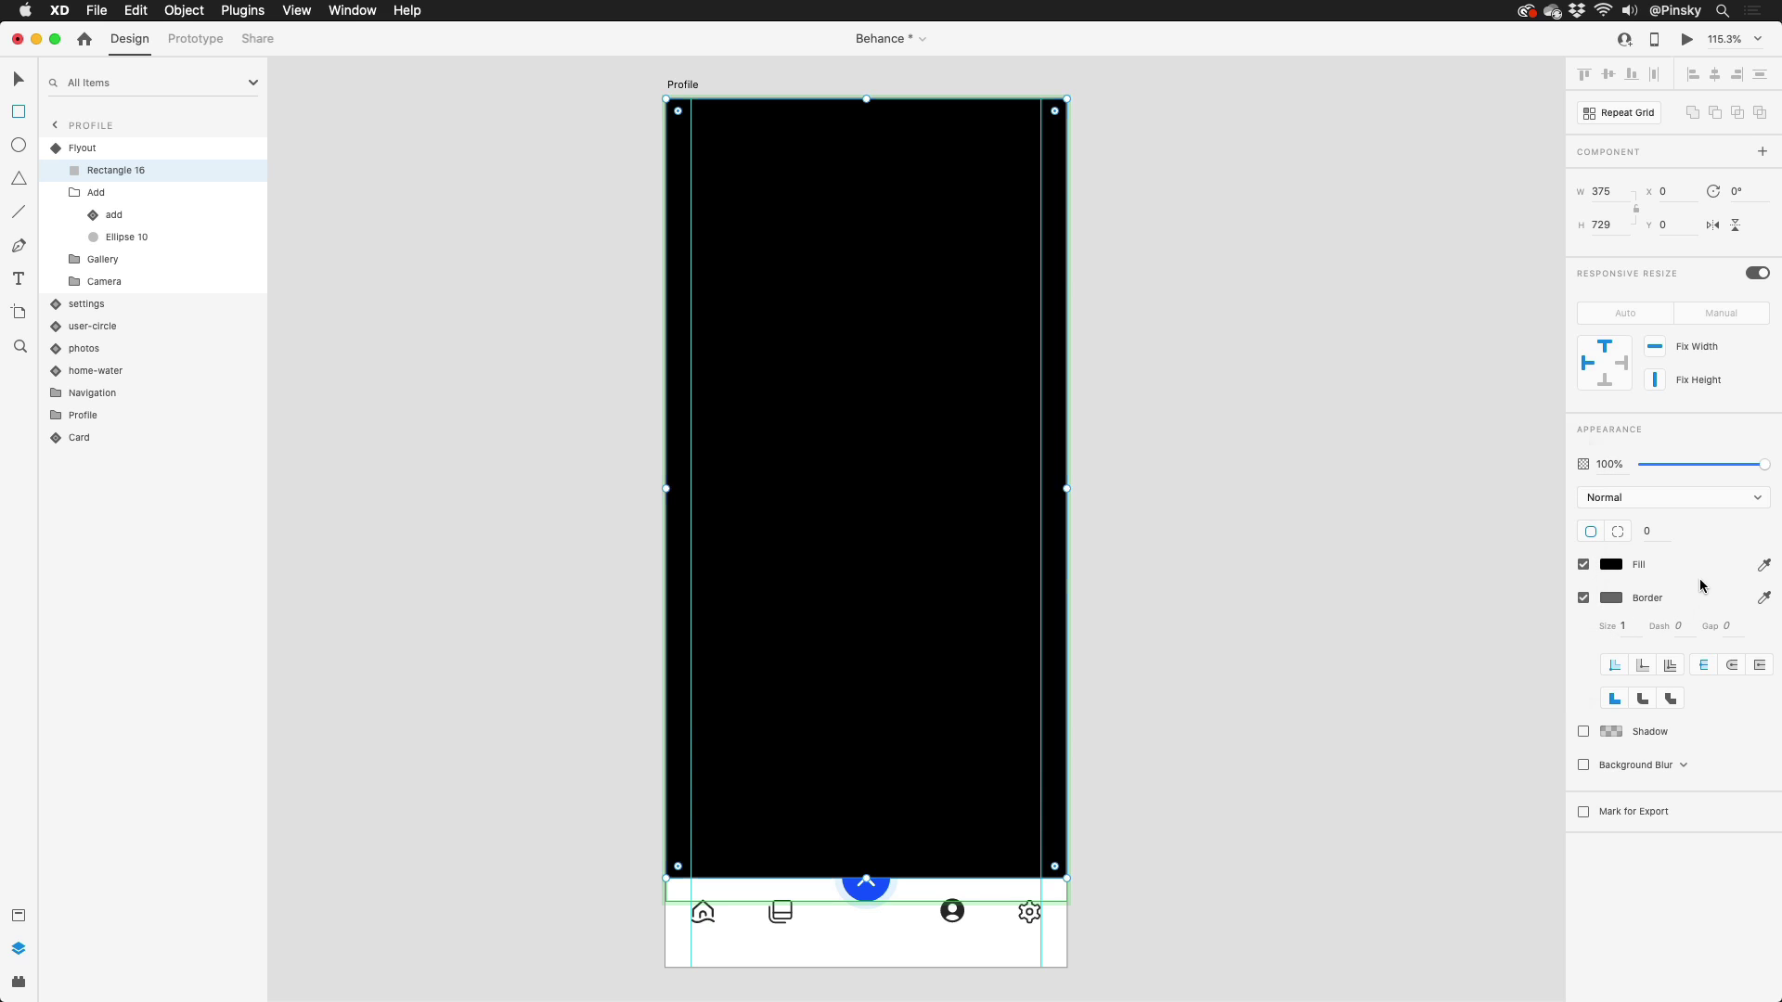
click(1583, 596)
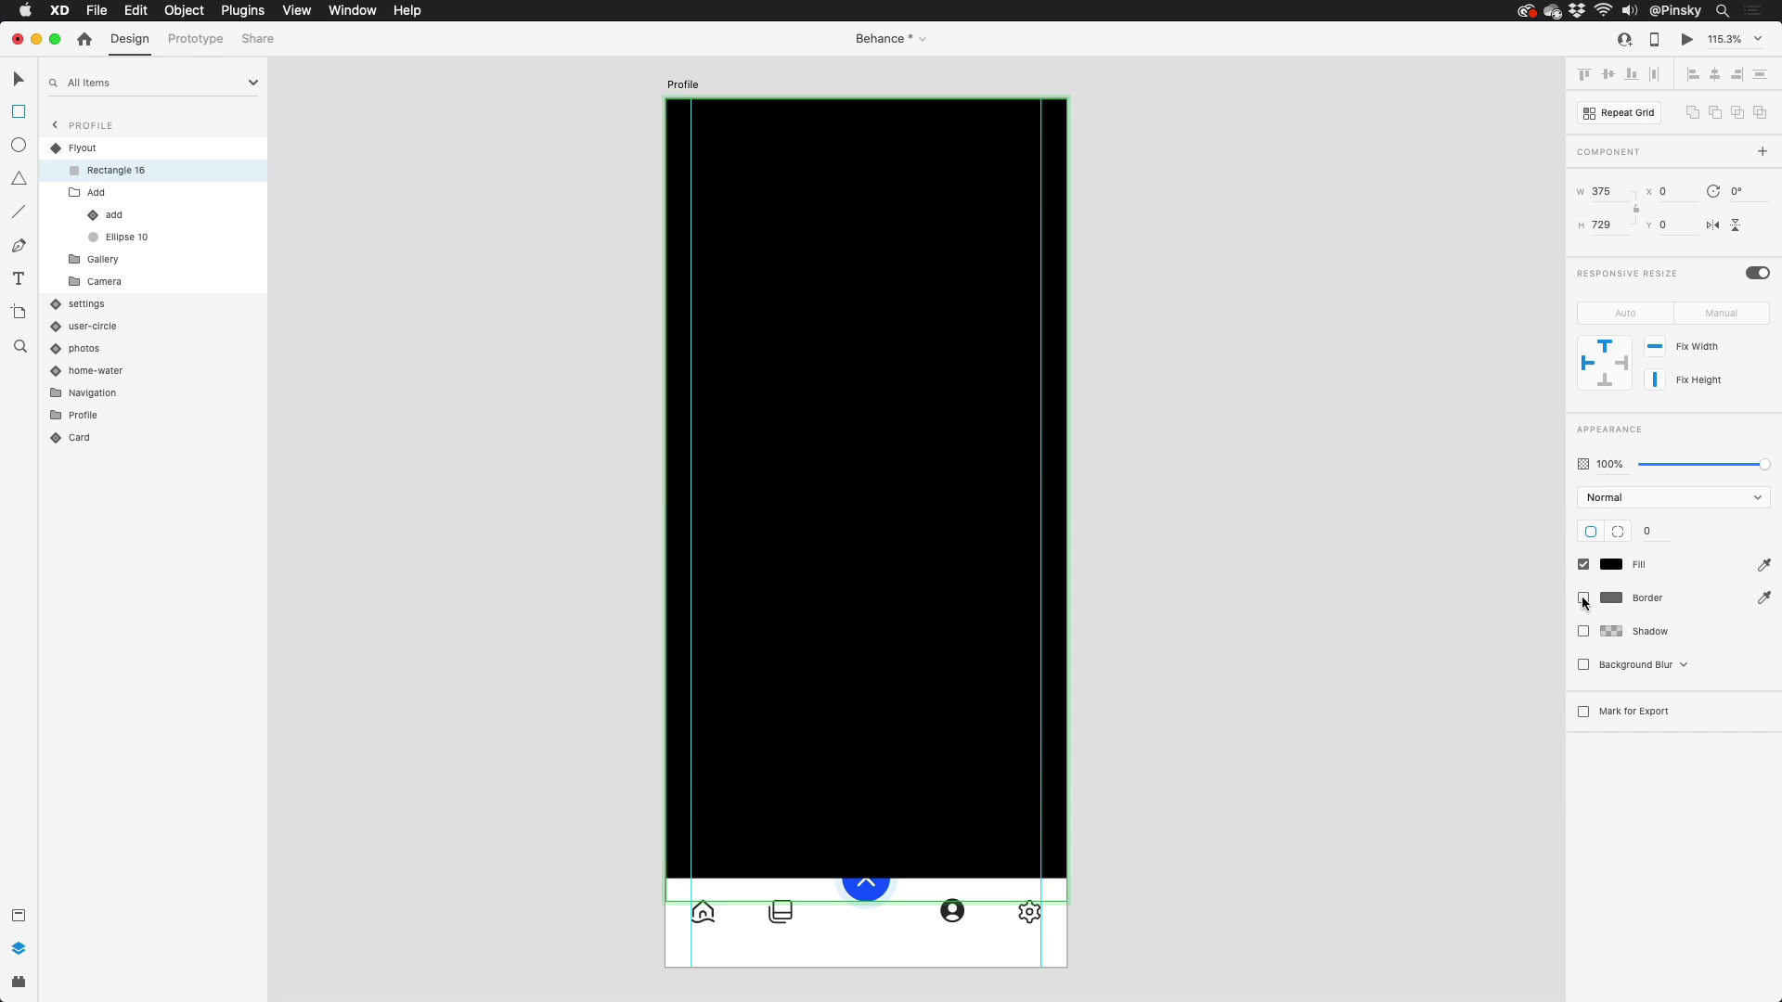
Step: Add a reduced background blur, rename the layer Overlay, and move it below Camera
click(1583, 665)
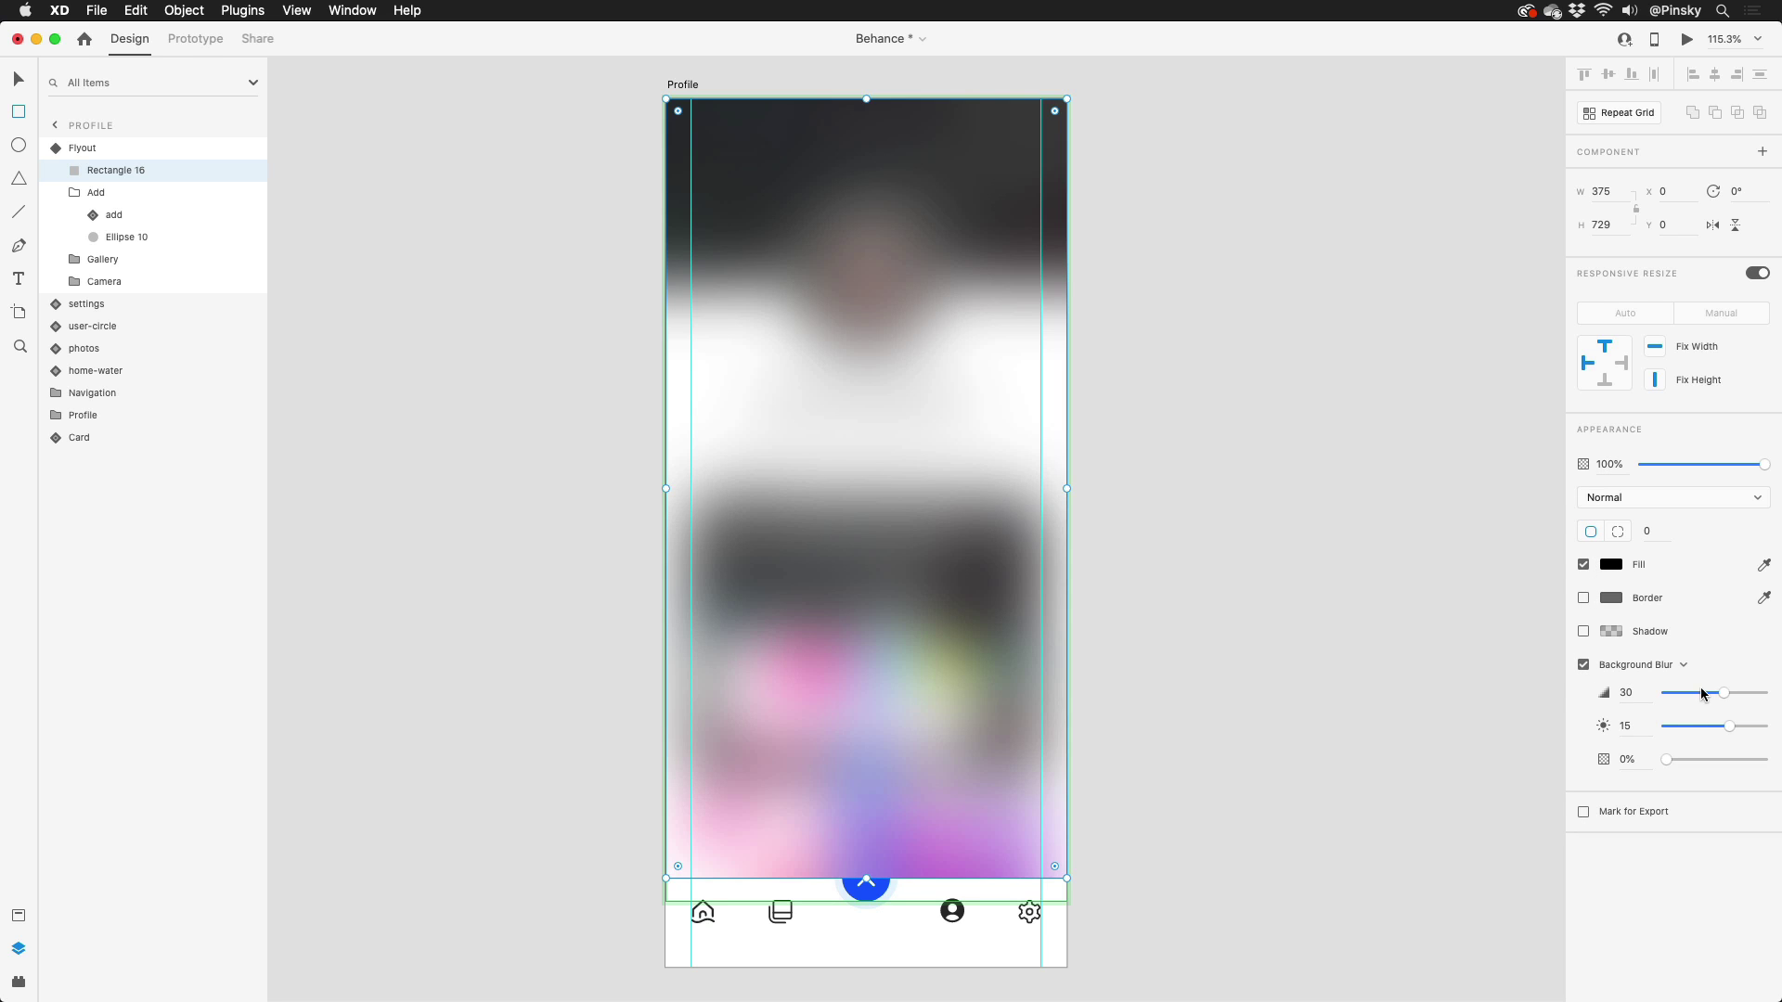
mouse_move(1724, 693)
mouse_down()
mouse_move(1682, 693)
mouse_move(1745, 759)
mouse_up()
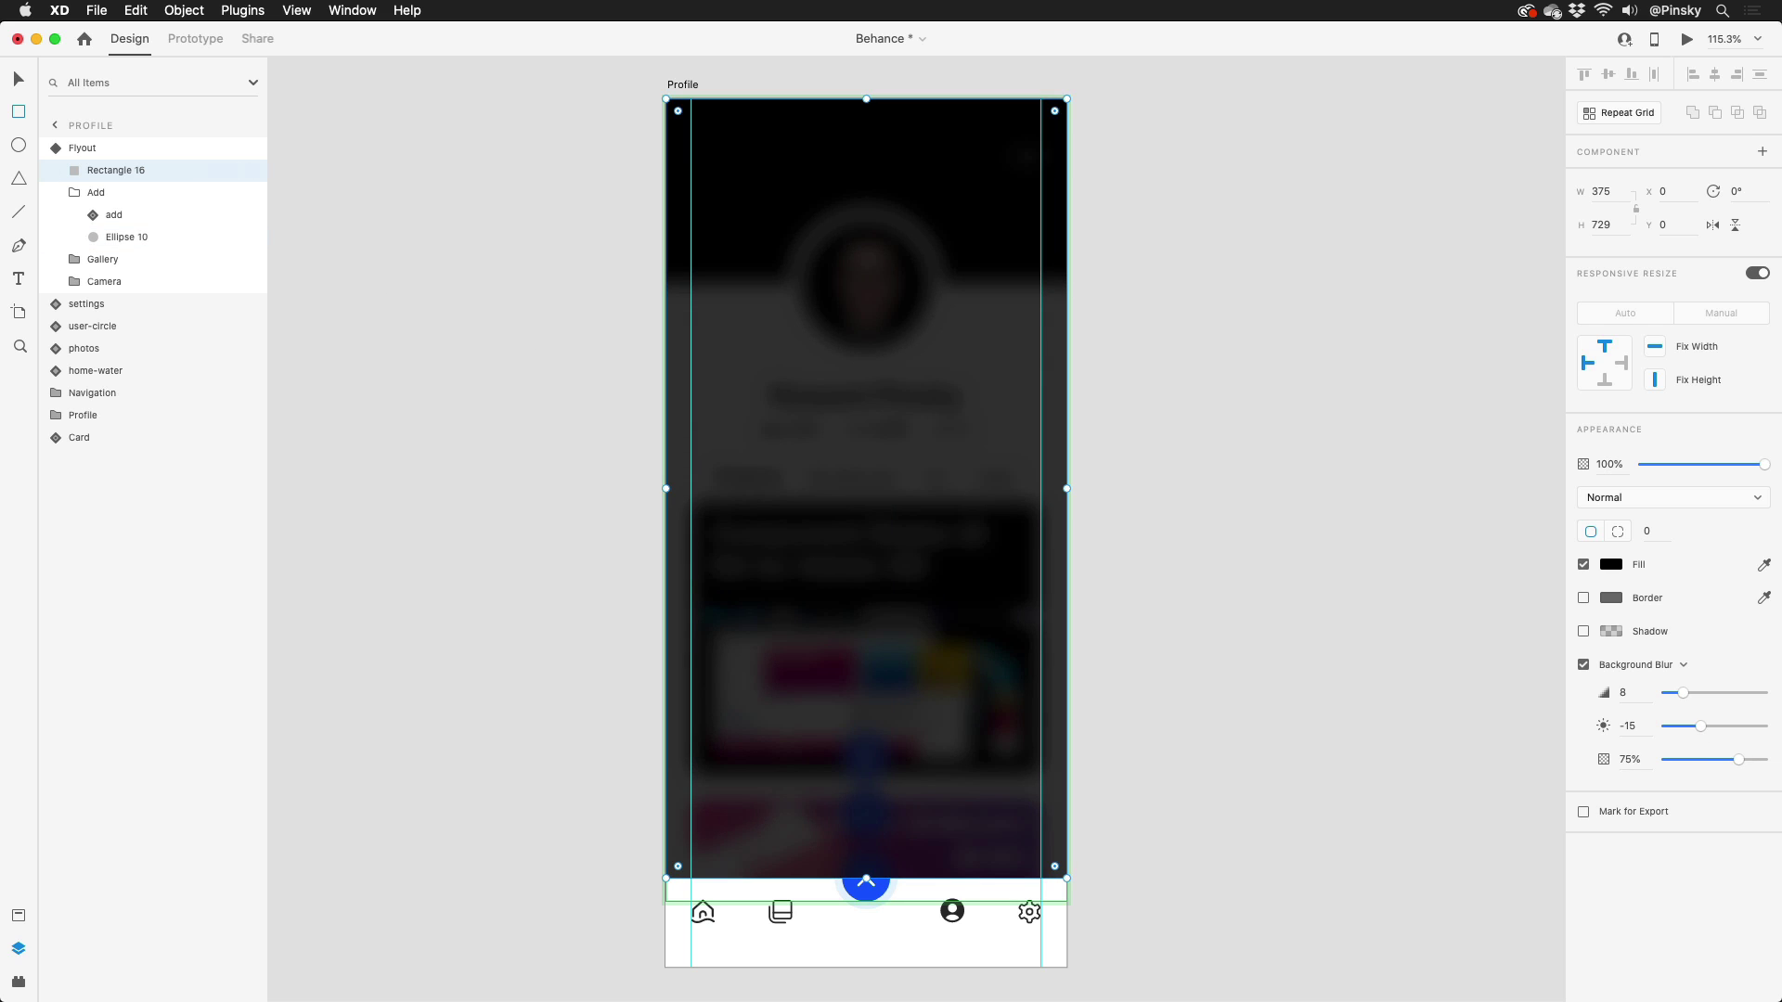
double_click(92, 170)
text(O)
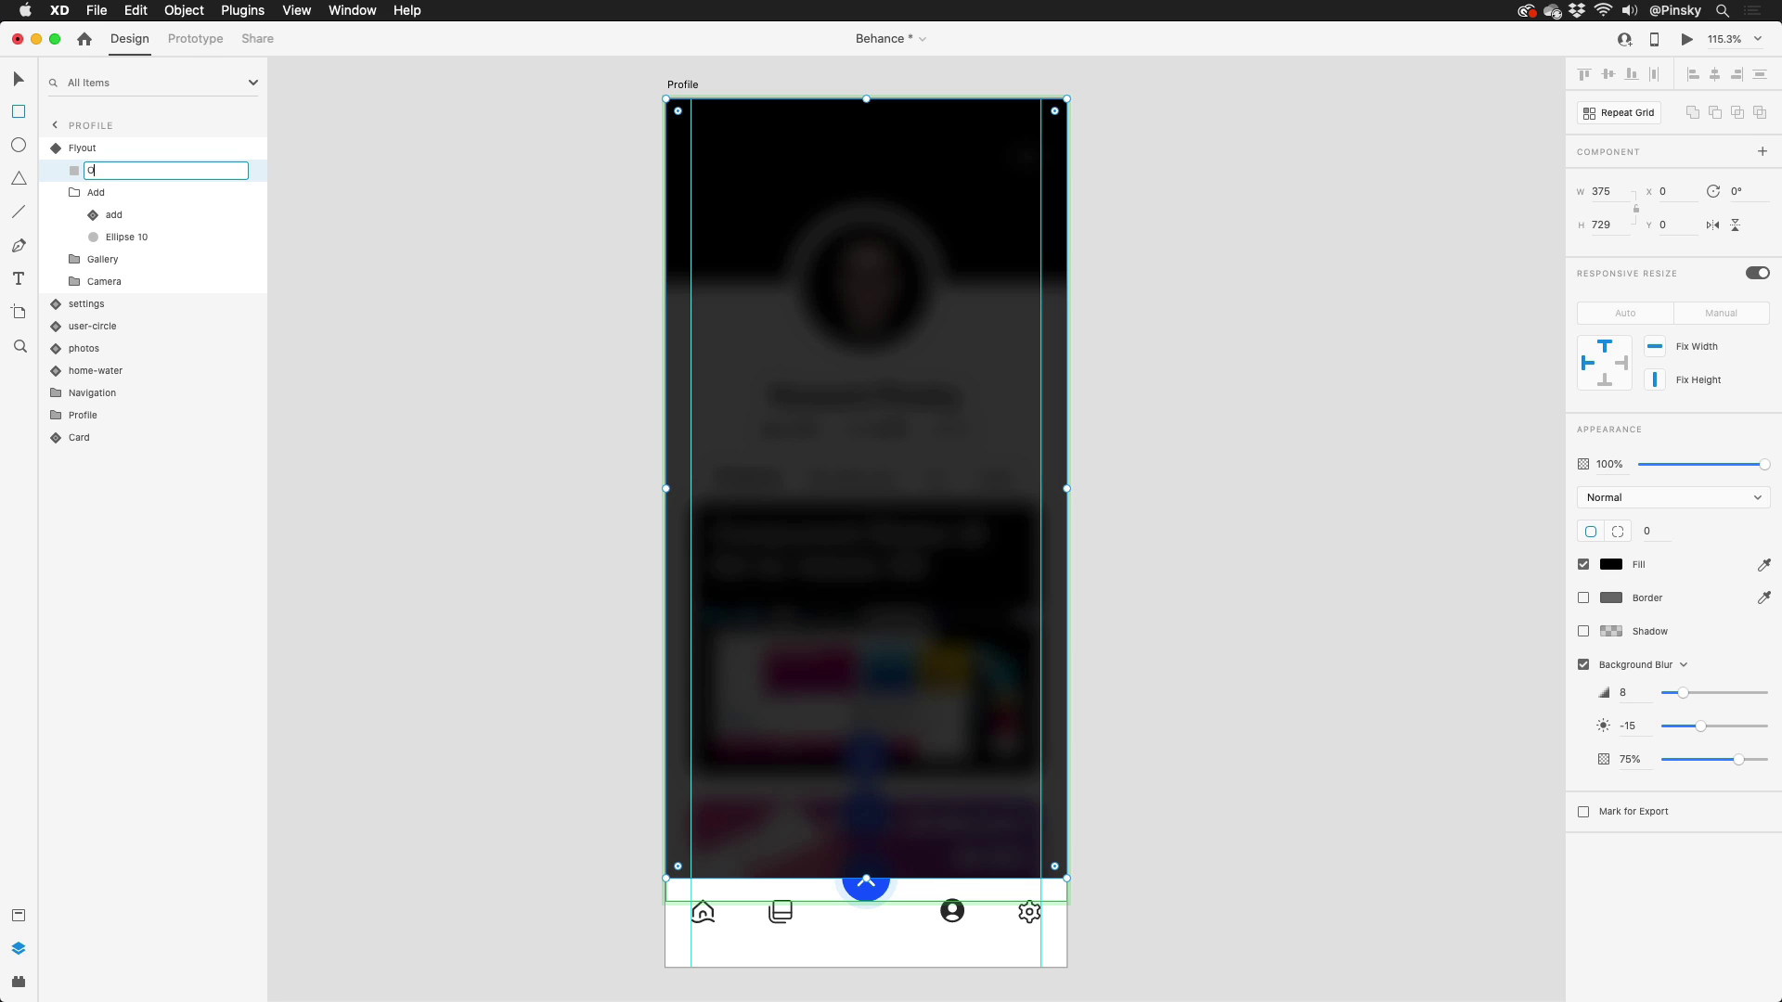
text(verlay)
key(Return)
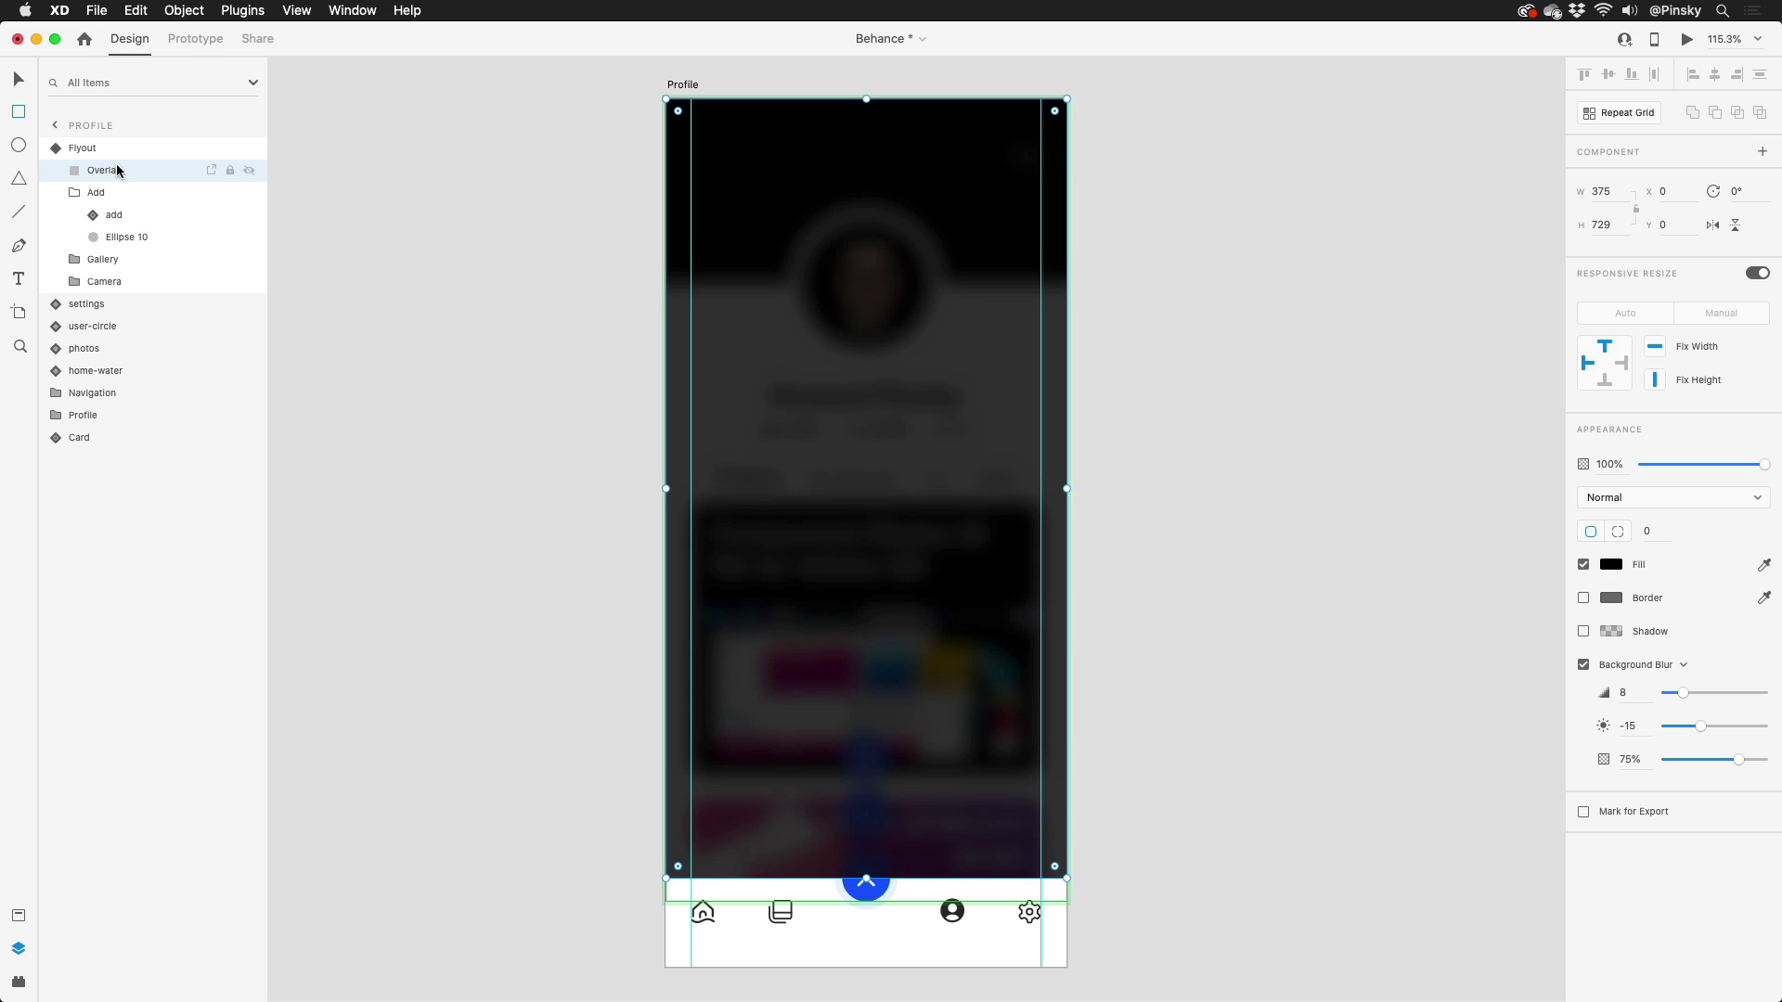
drag(117, 170, 116, 295)
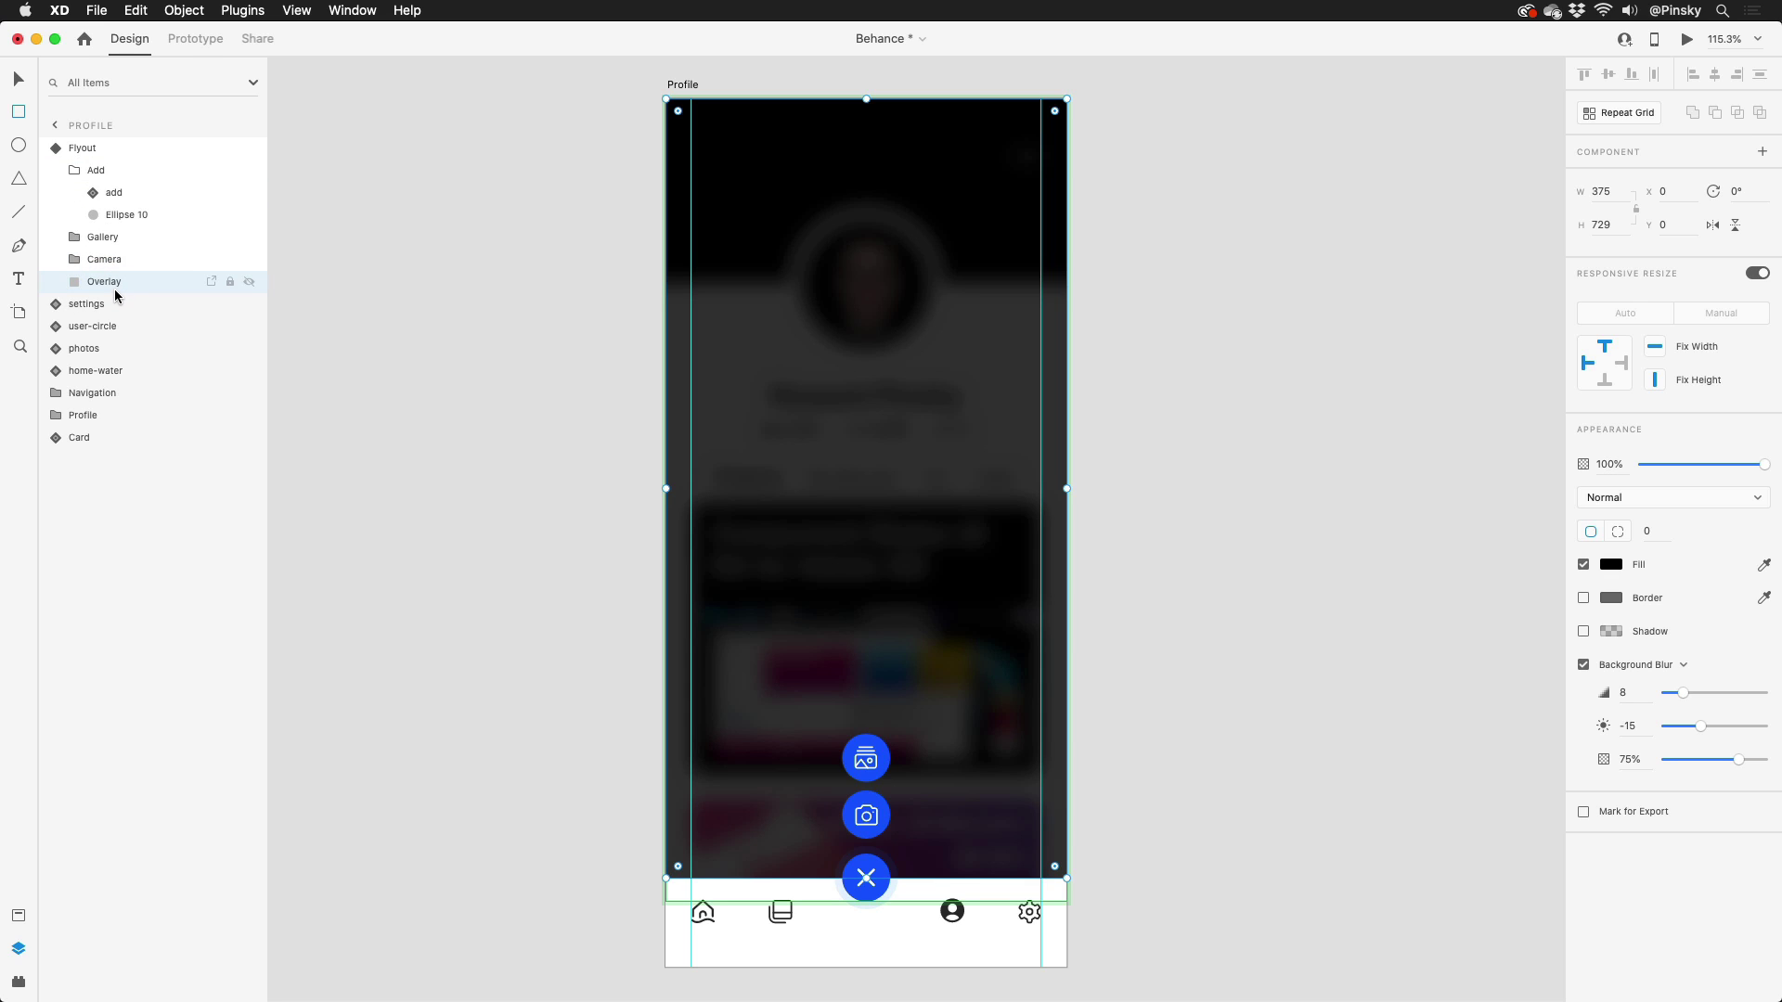
Step: Select the Flyout component and switch it back to its Default State
click(86, 148)
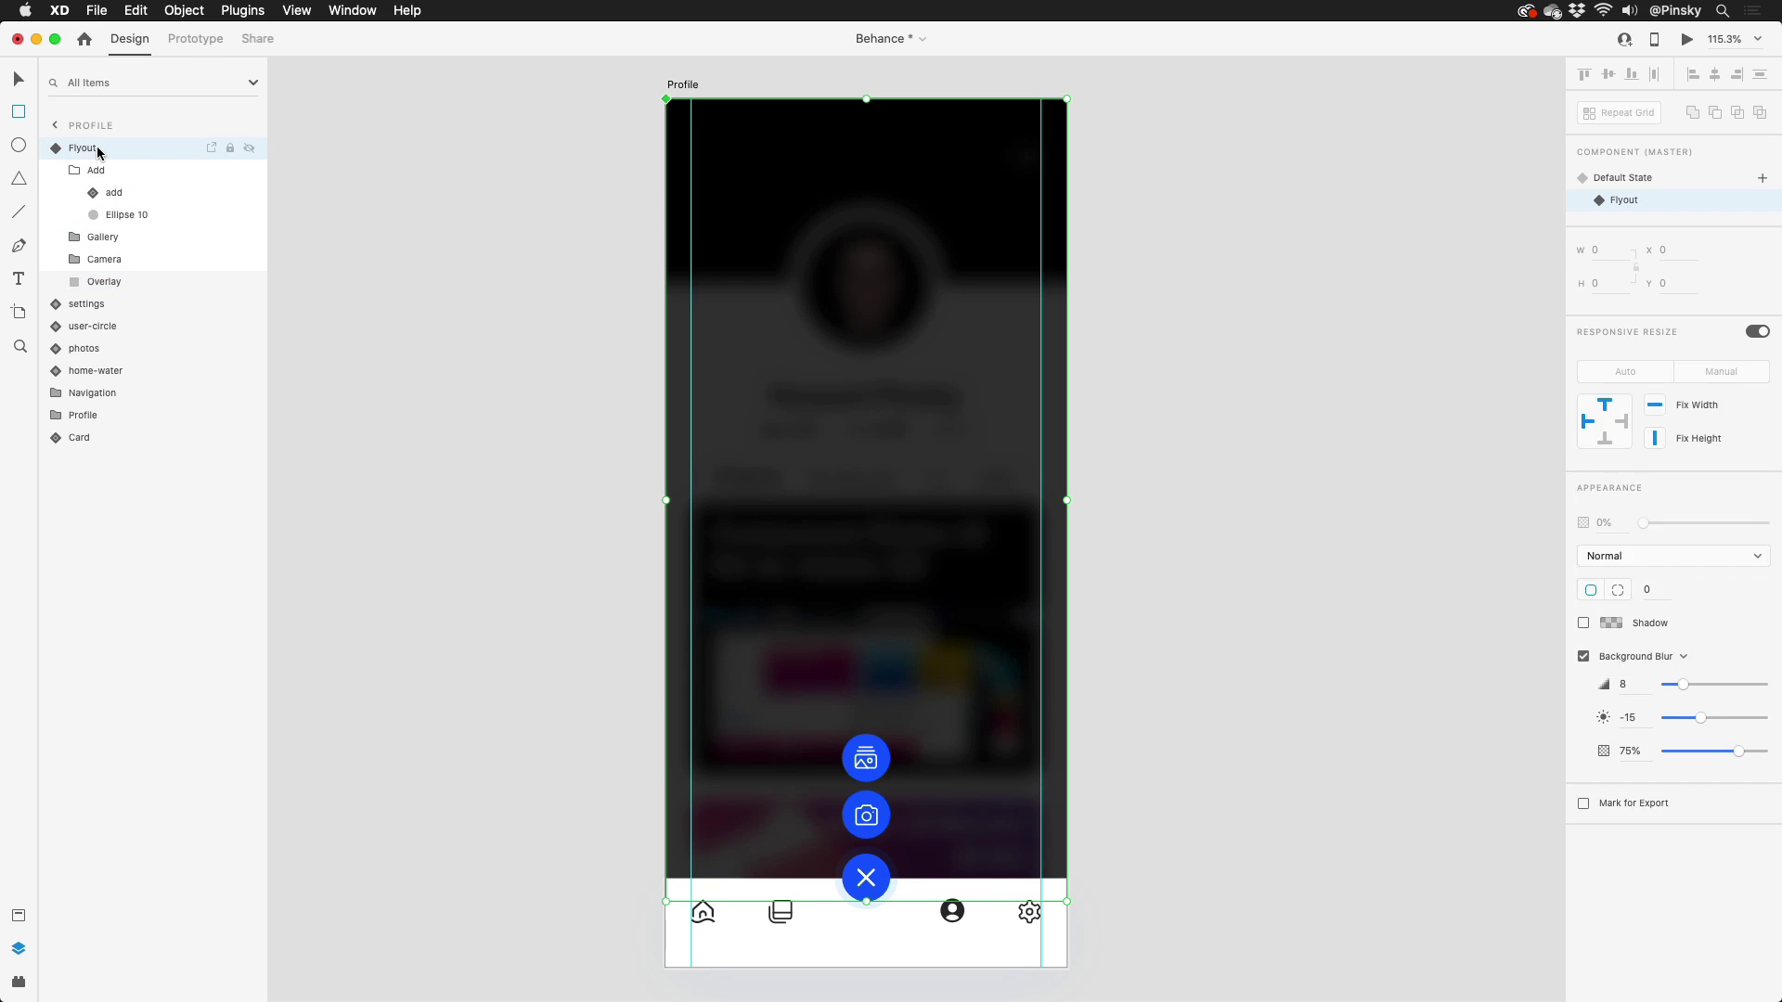
click(1659, 178)
click(1650, 174)
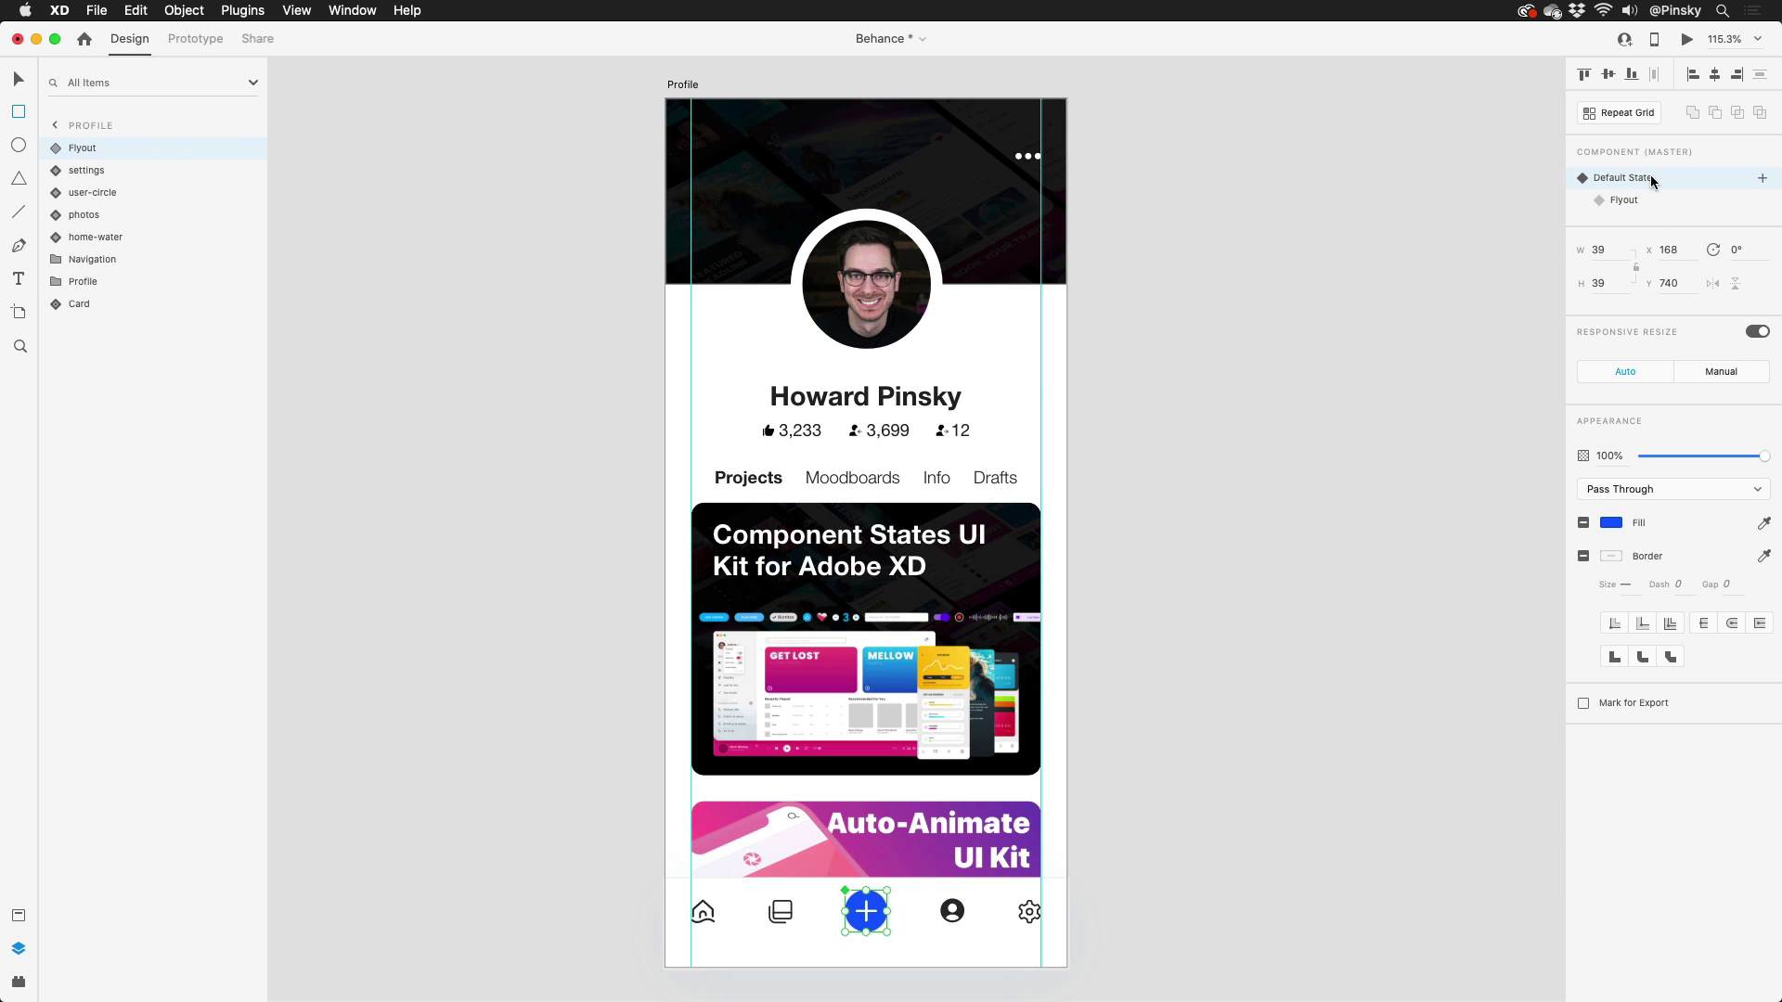
scroll(902, 938, up, 5)
scroll(902, 935, up, 3)
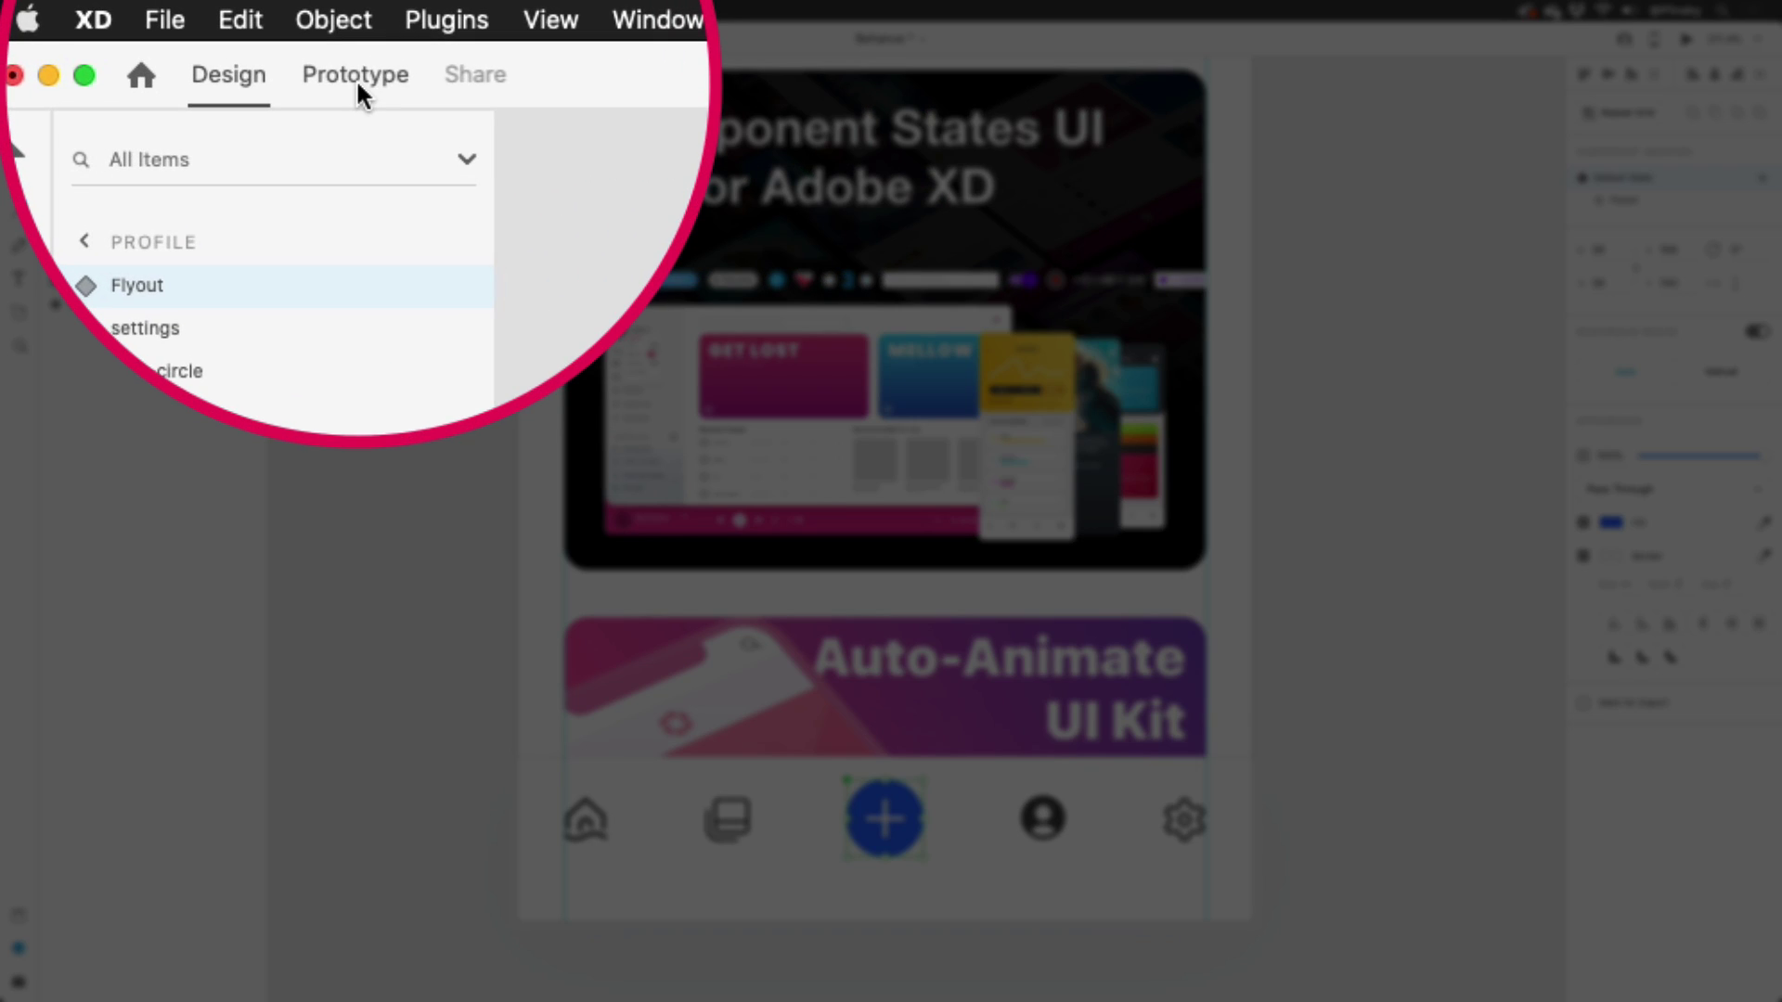
Step: Wire the plus button to Flyout with Tap, Auto-Animate, Snap easing and 0.4 s duration
click(196, 39)
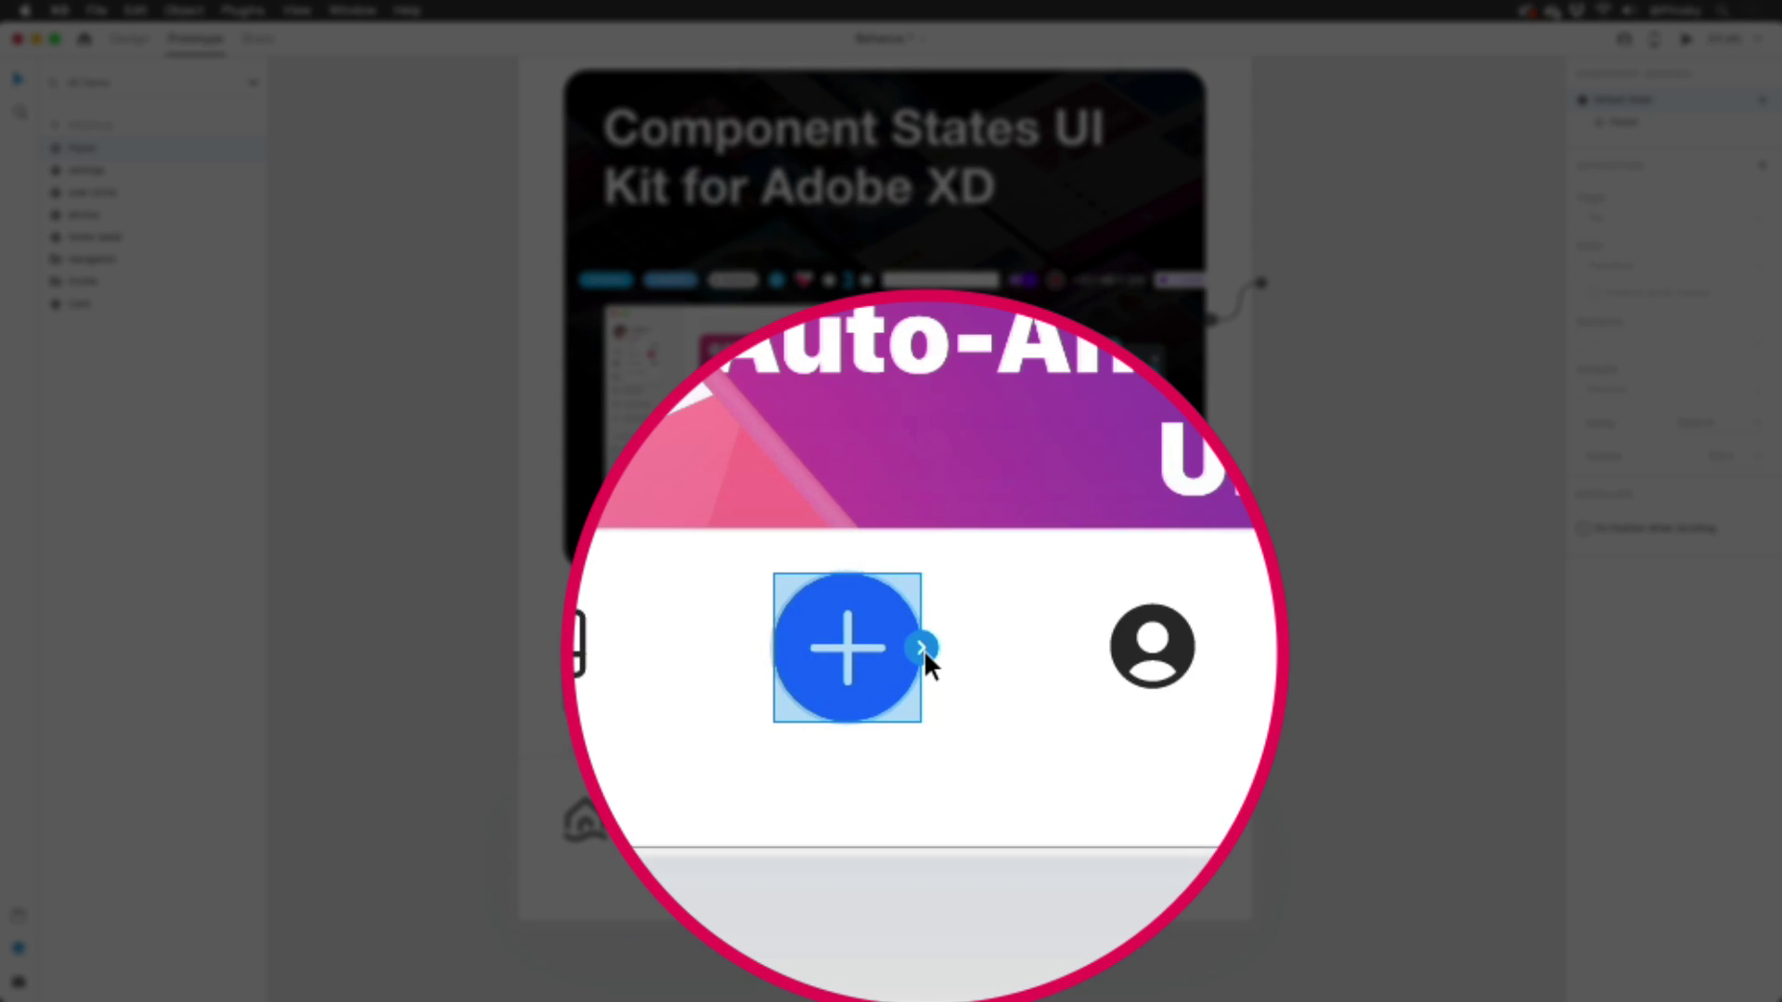
click(926, 823)
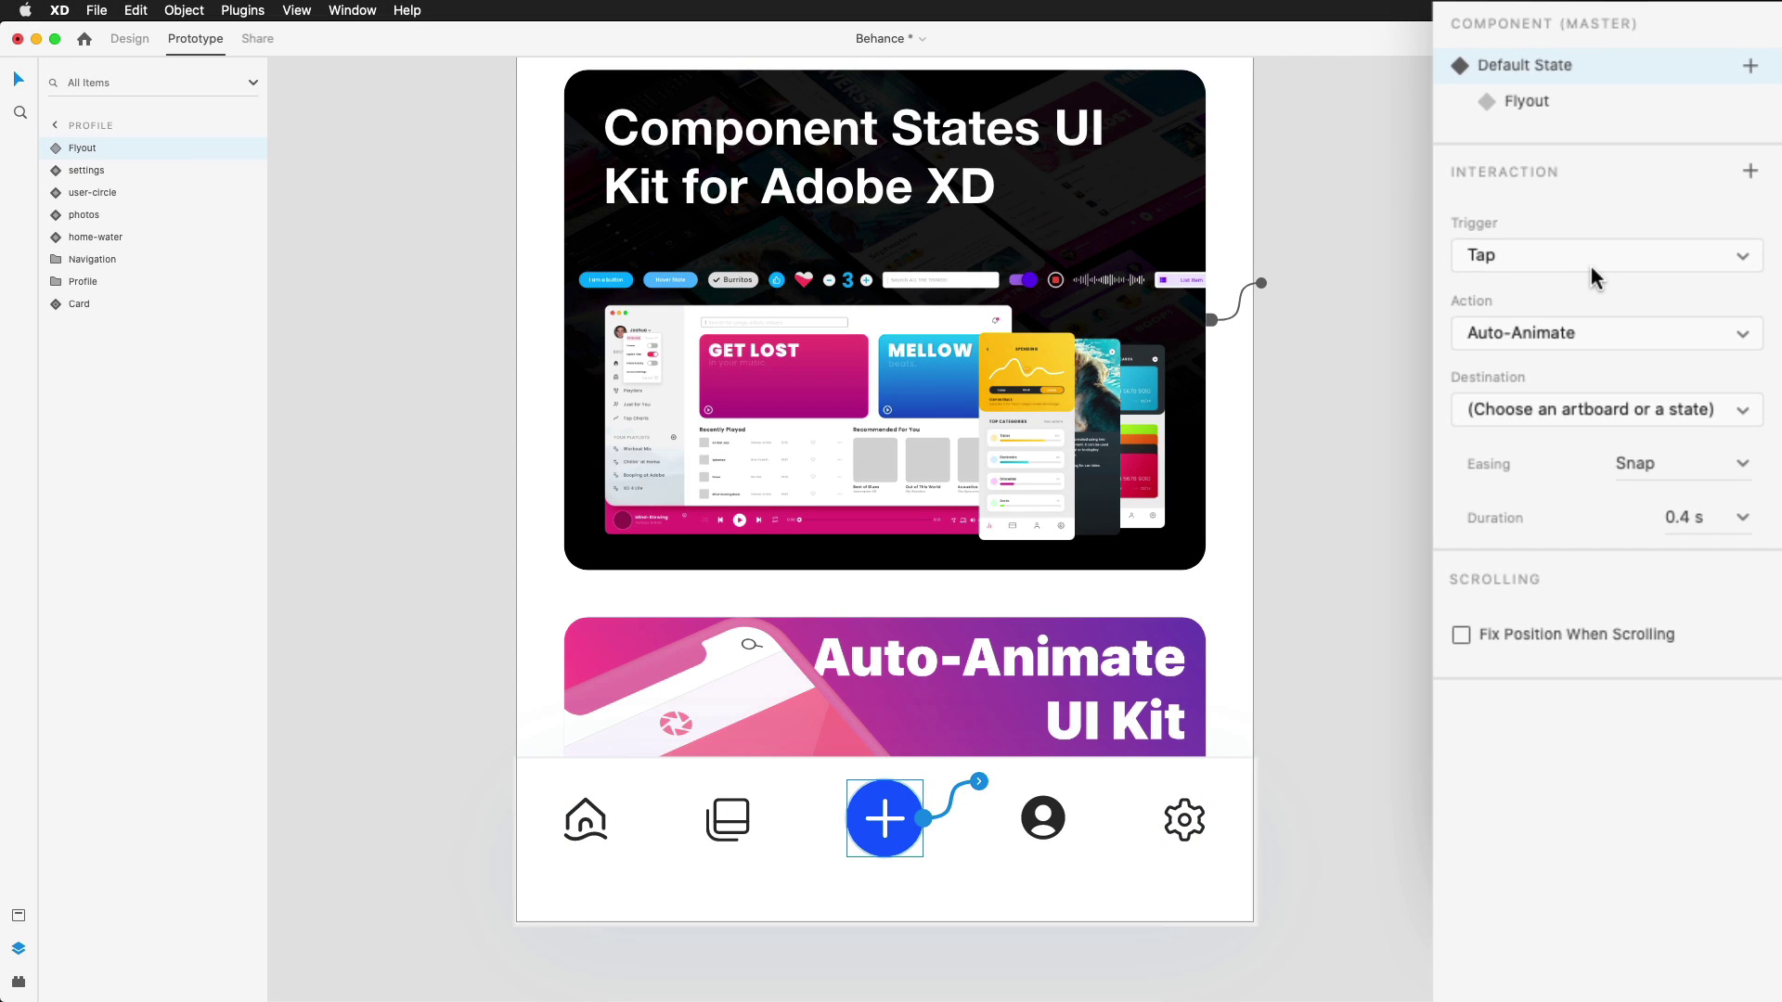
click(1591, 266)
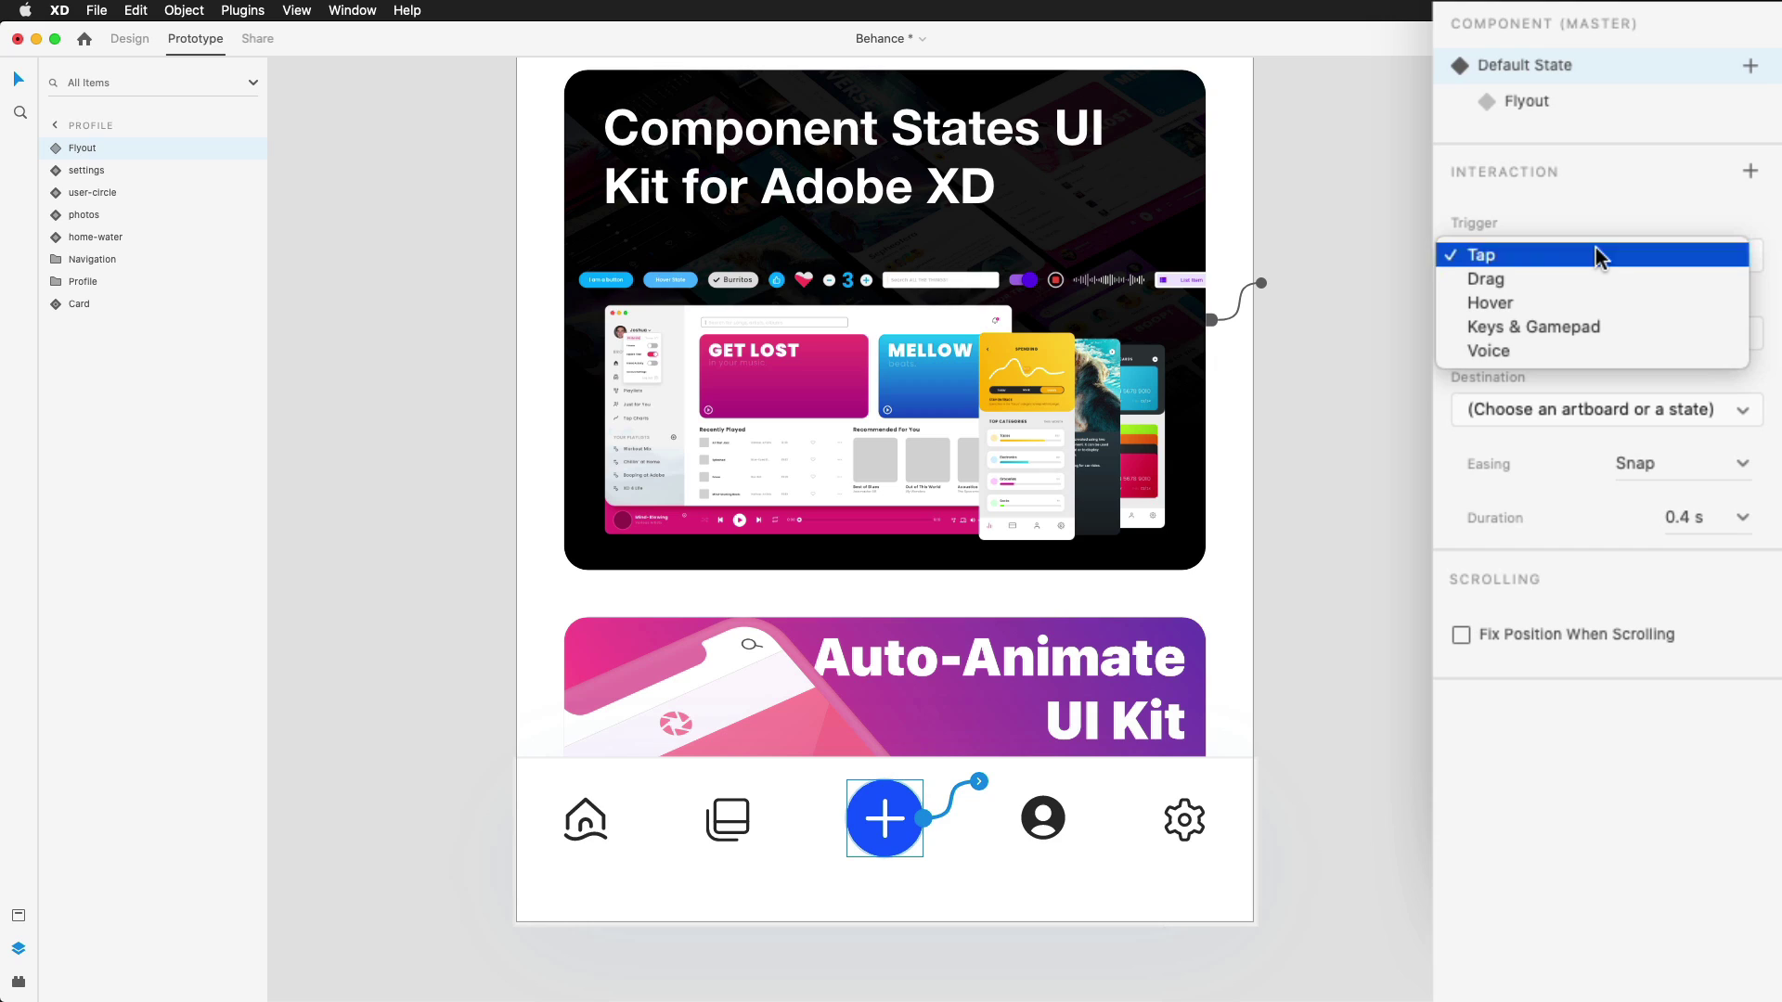
click(1597, 255)
click(1565, 327)
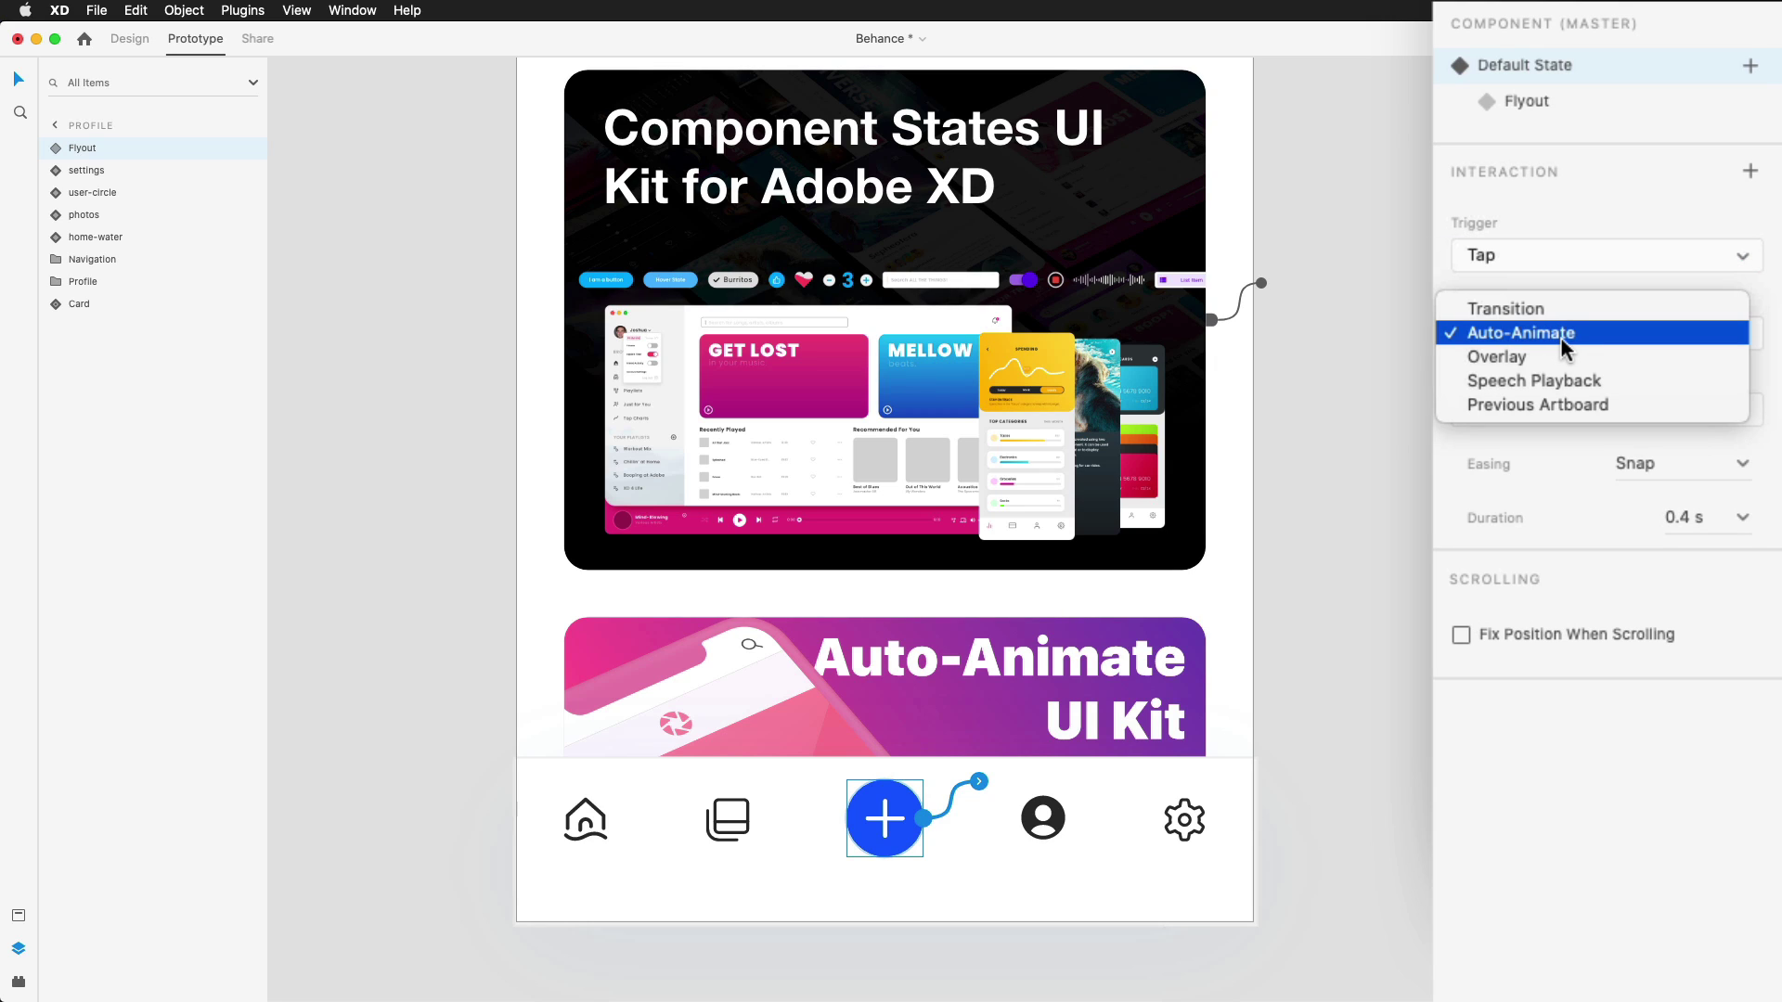
click(1562, 337)
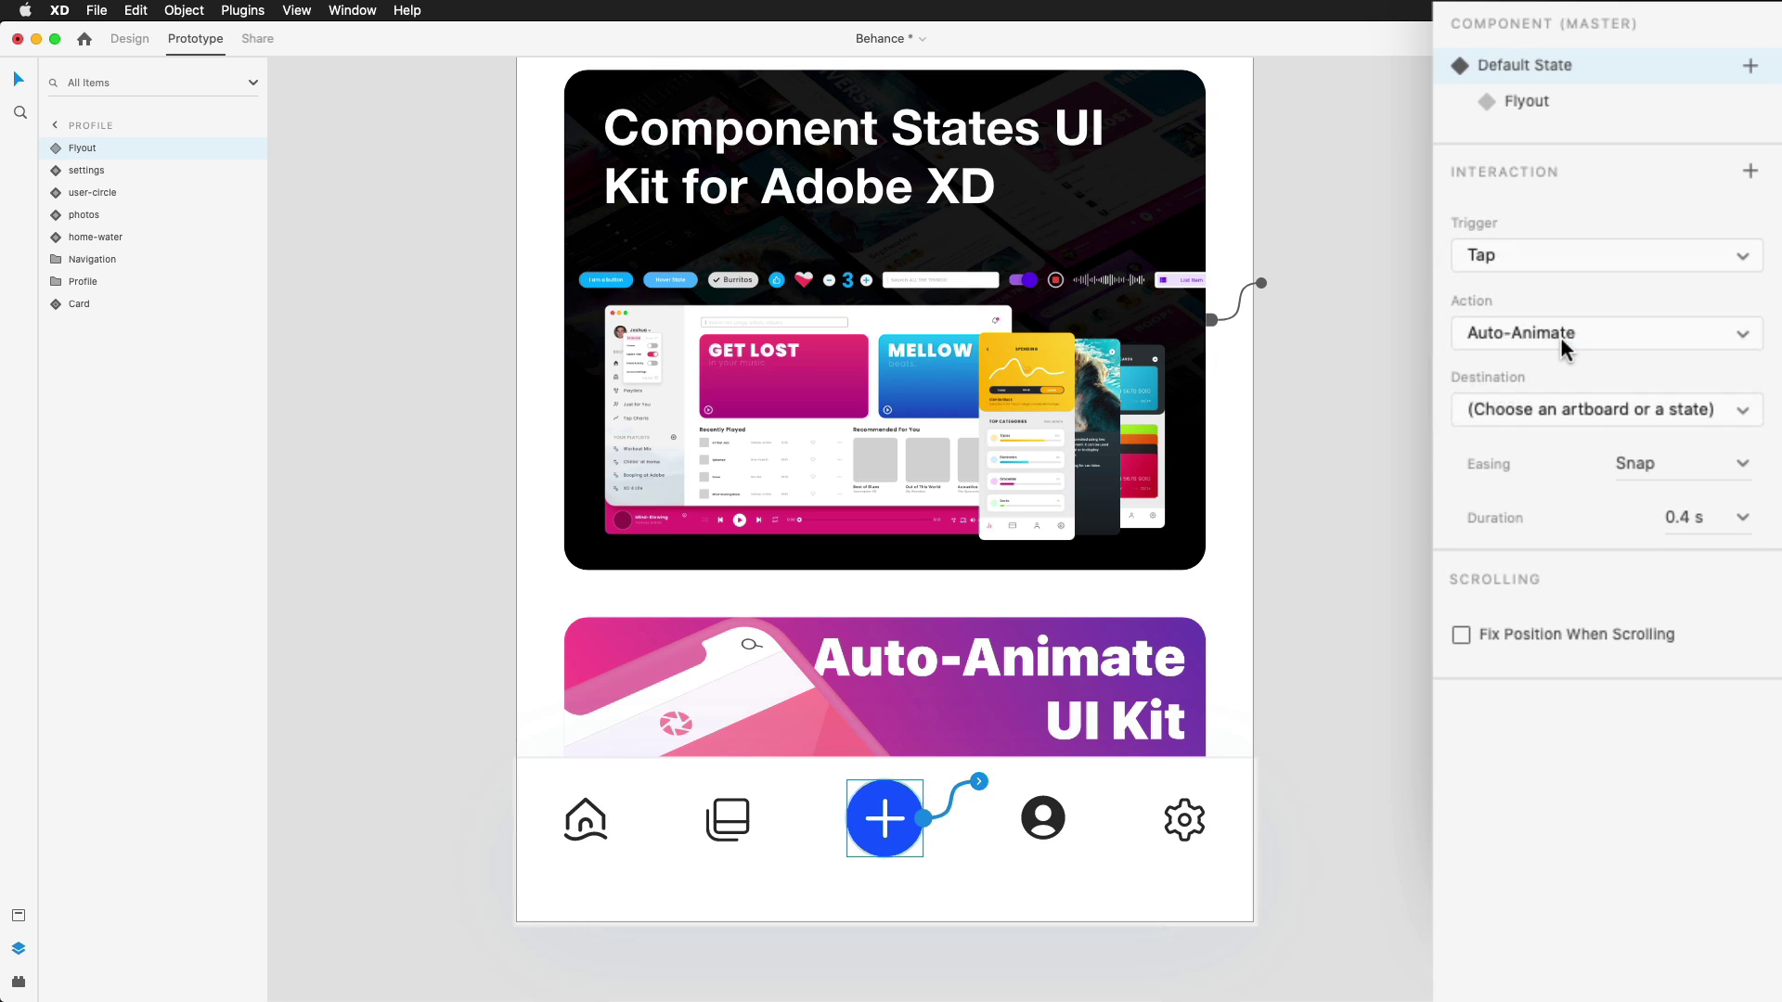
click(1620, 407)
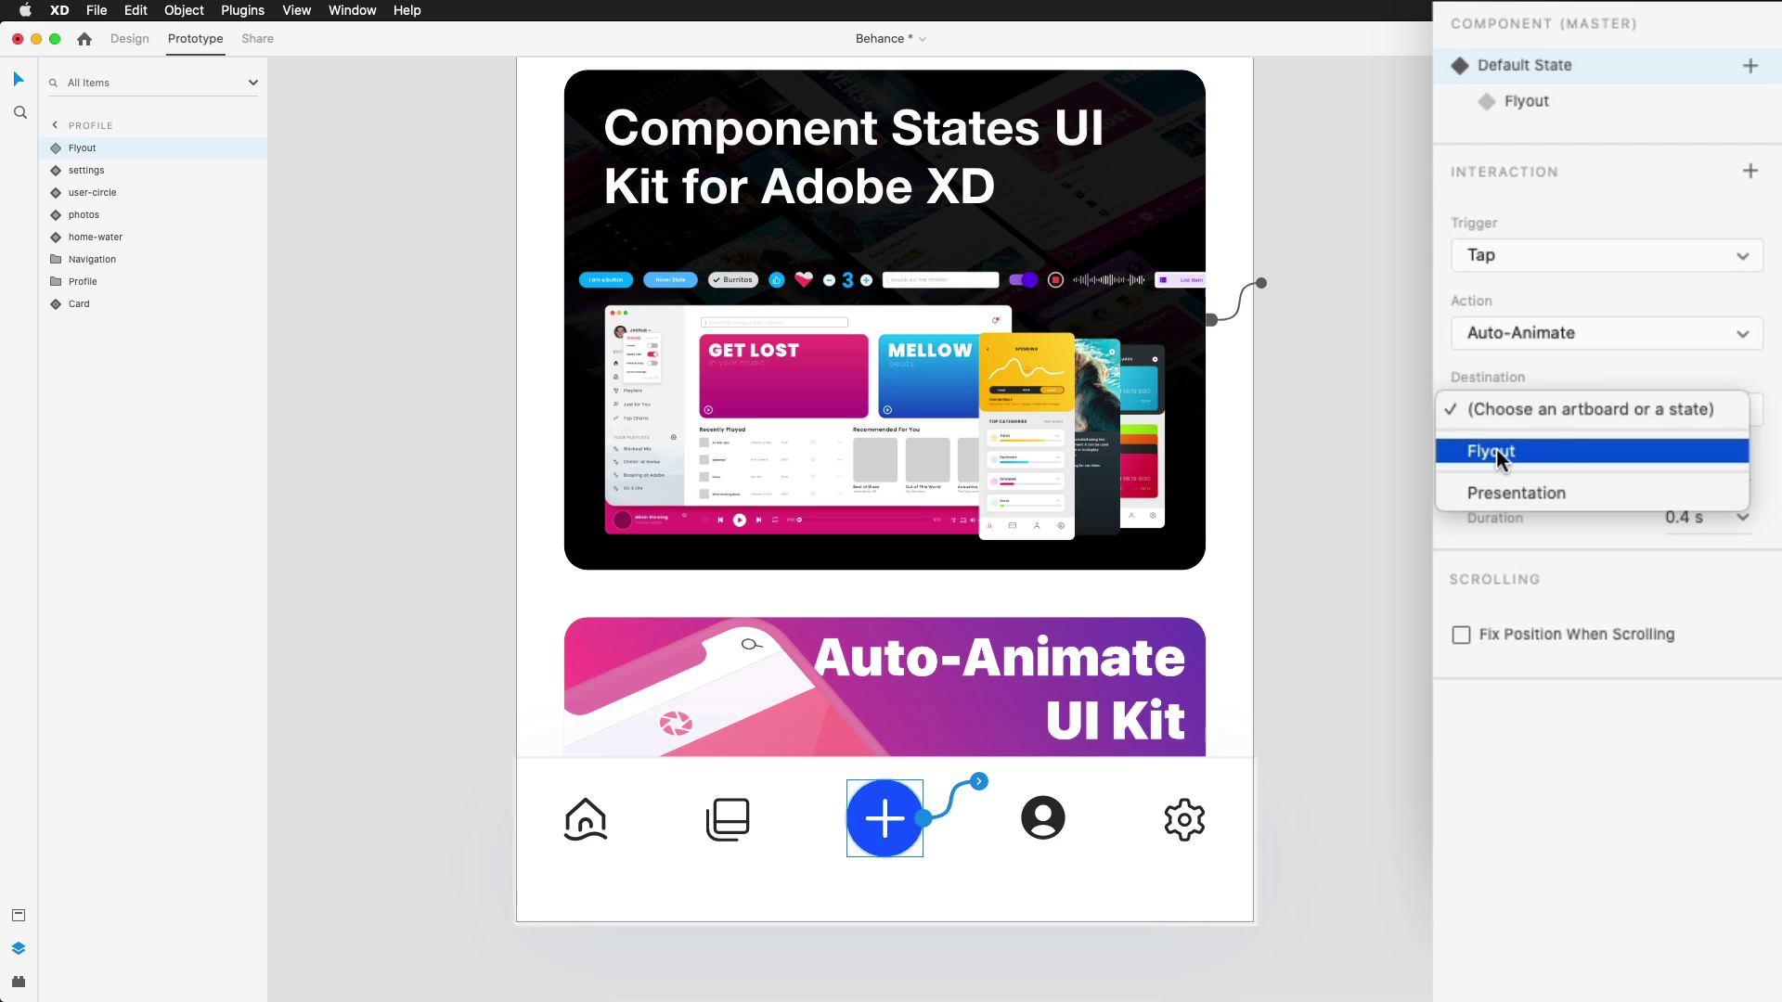
click(1561, 452)
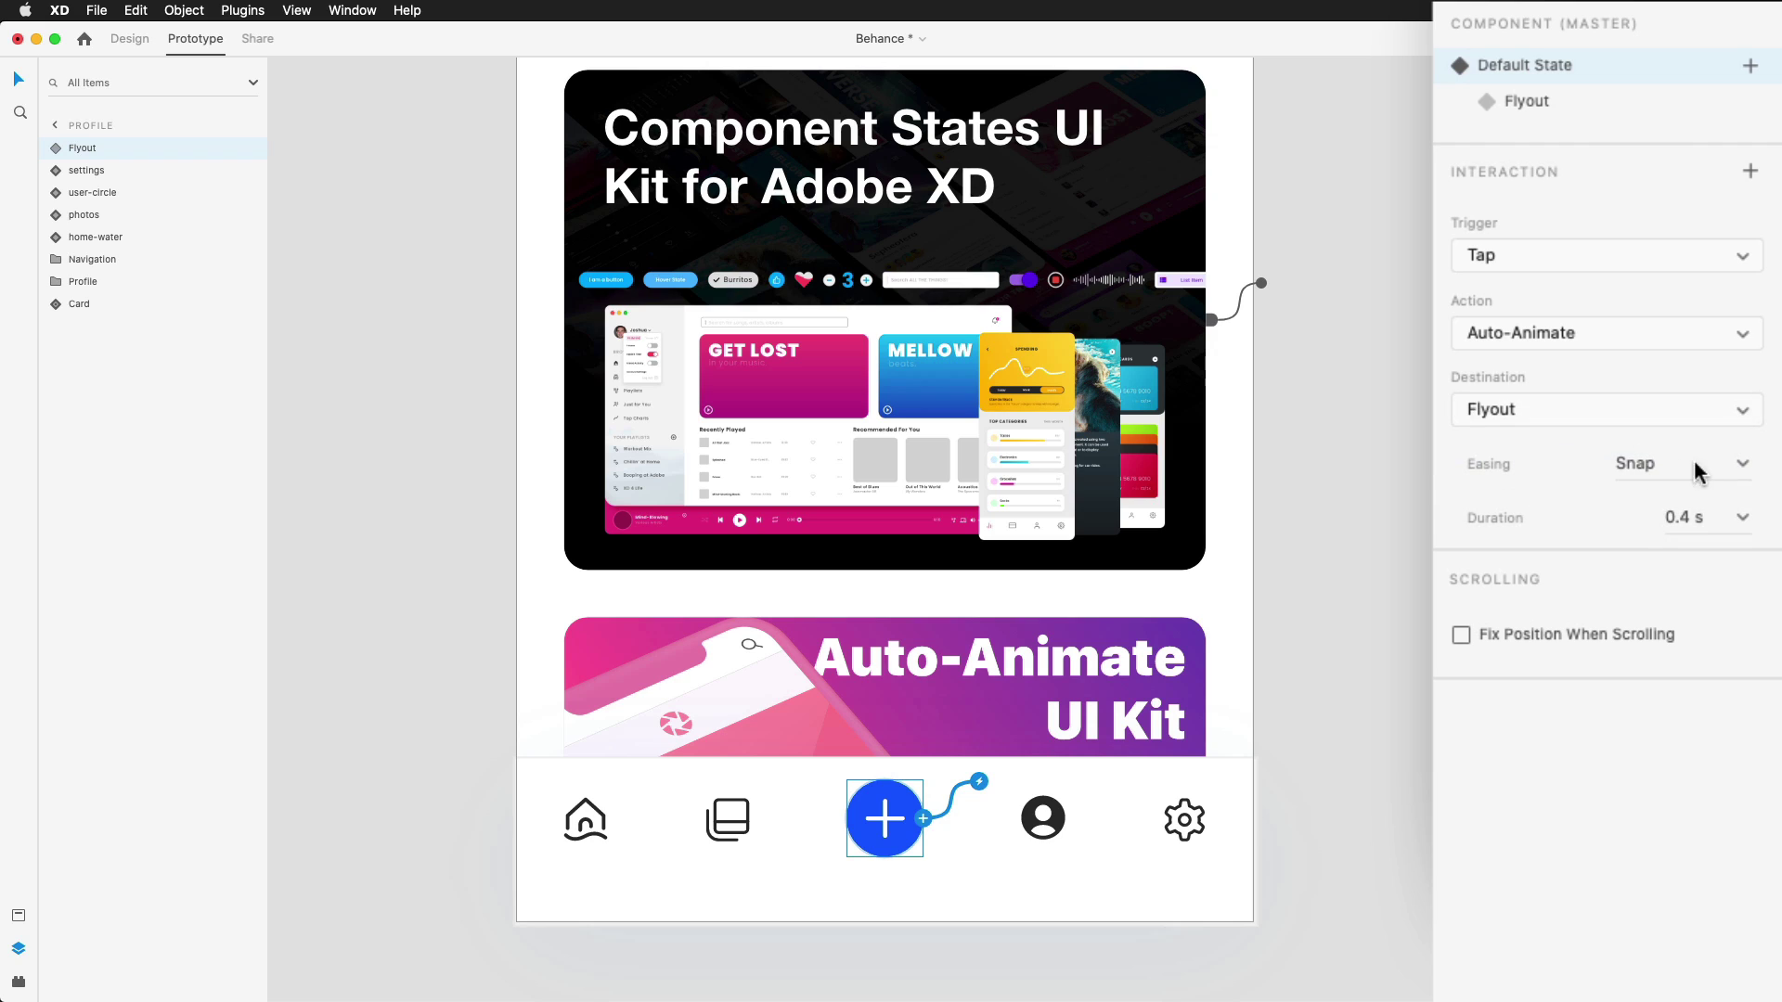
click(1743, 467)
click(1729, 607)
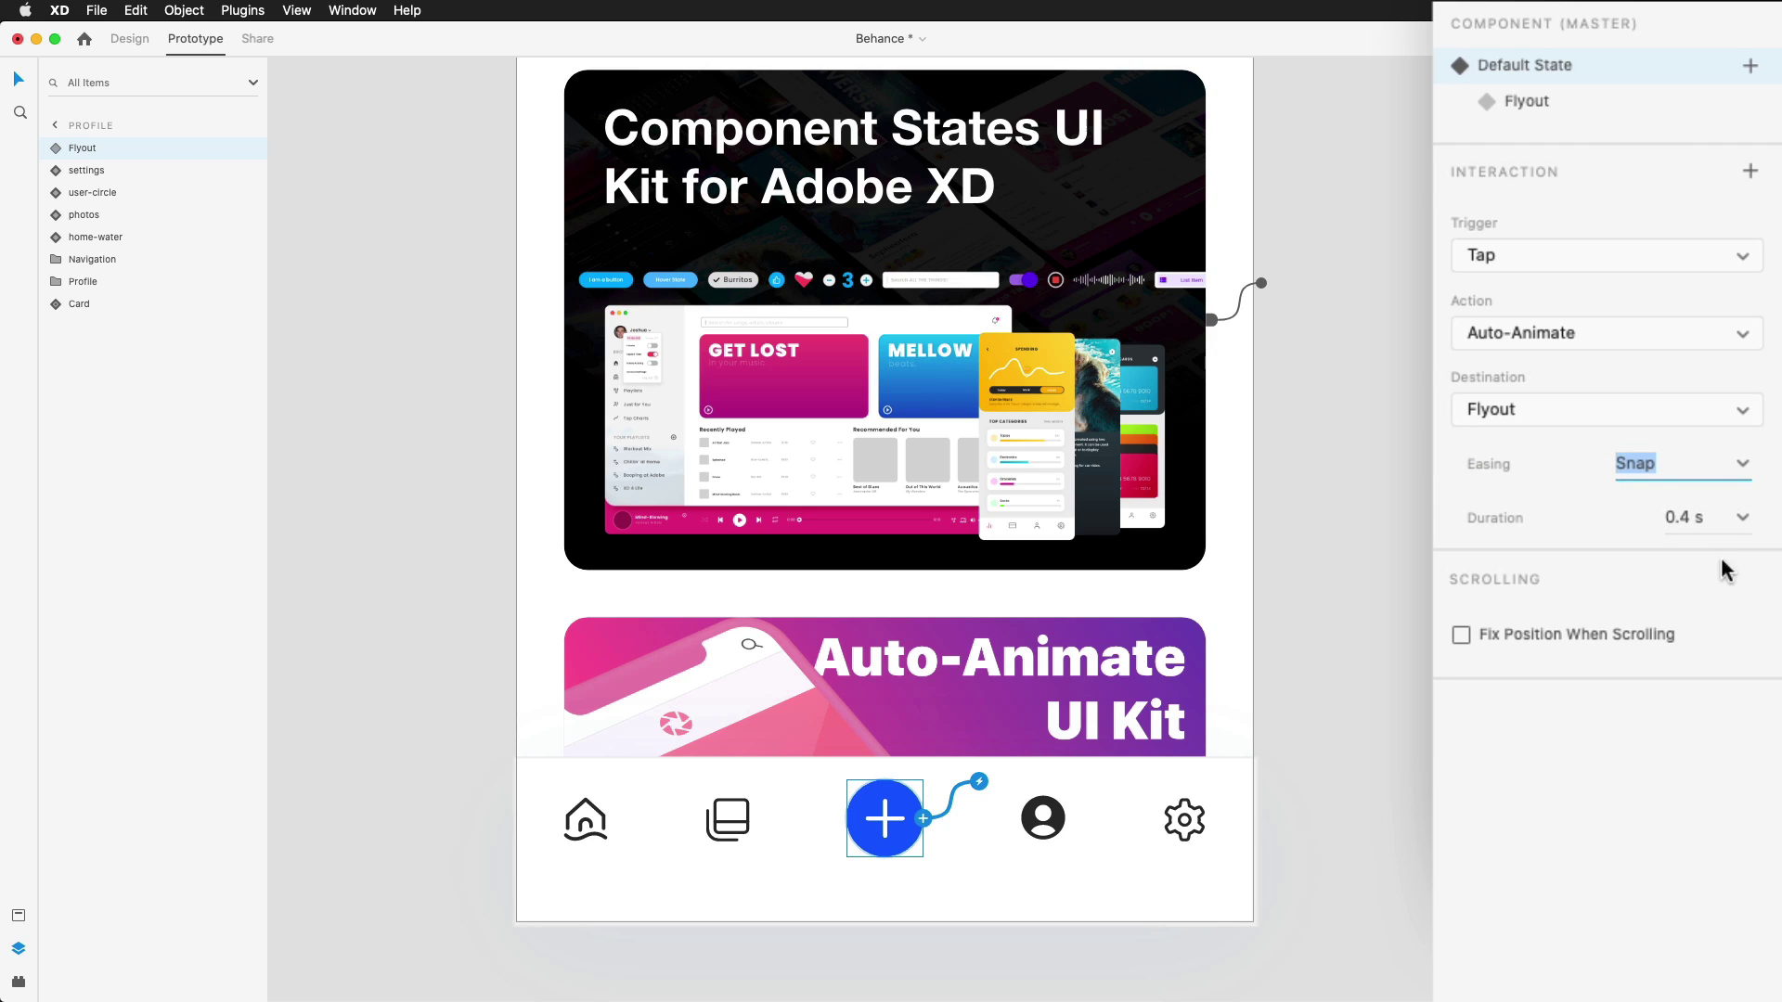
click(1703, 516)
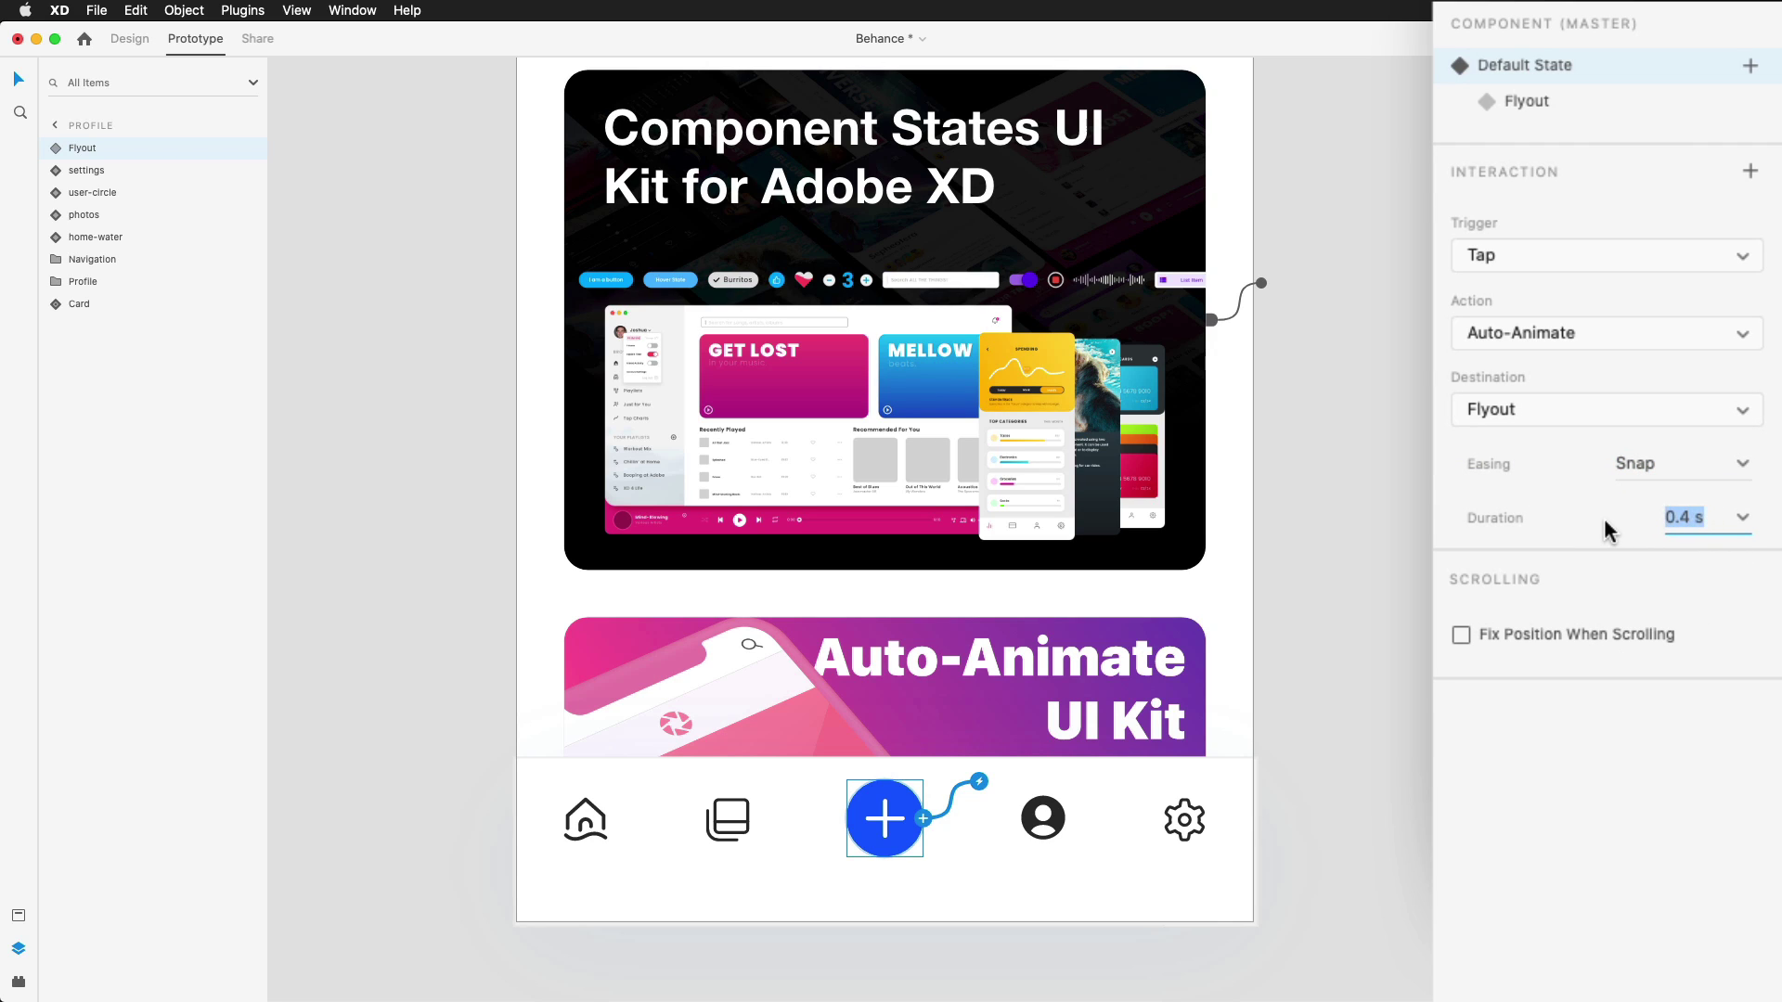
Step: Wire the Flyout state's X button to Default State with Tap and Auto-Animate, then reselect Default State
click(1554, 101)
double_click(916, 759)
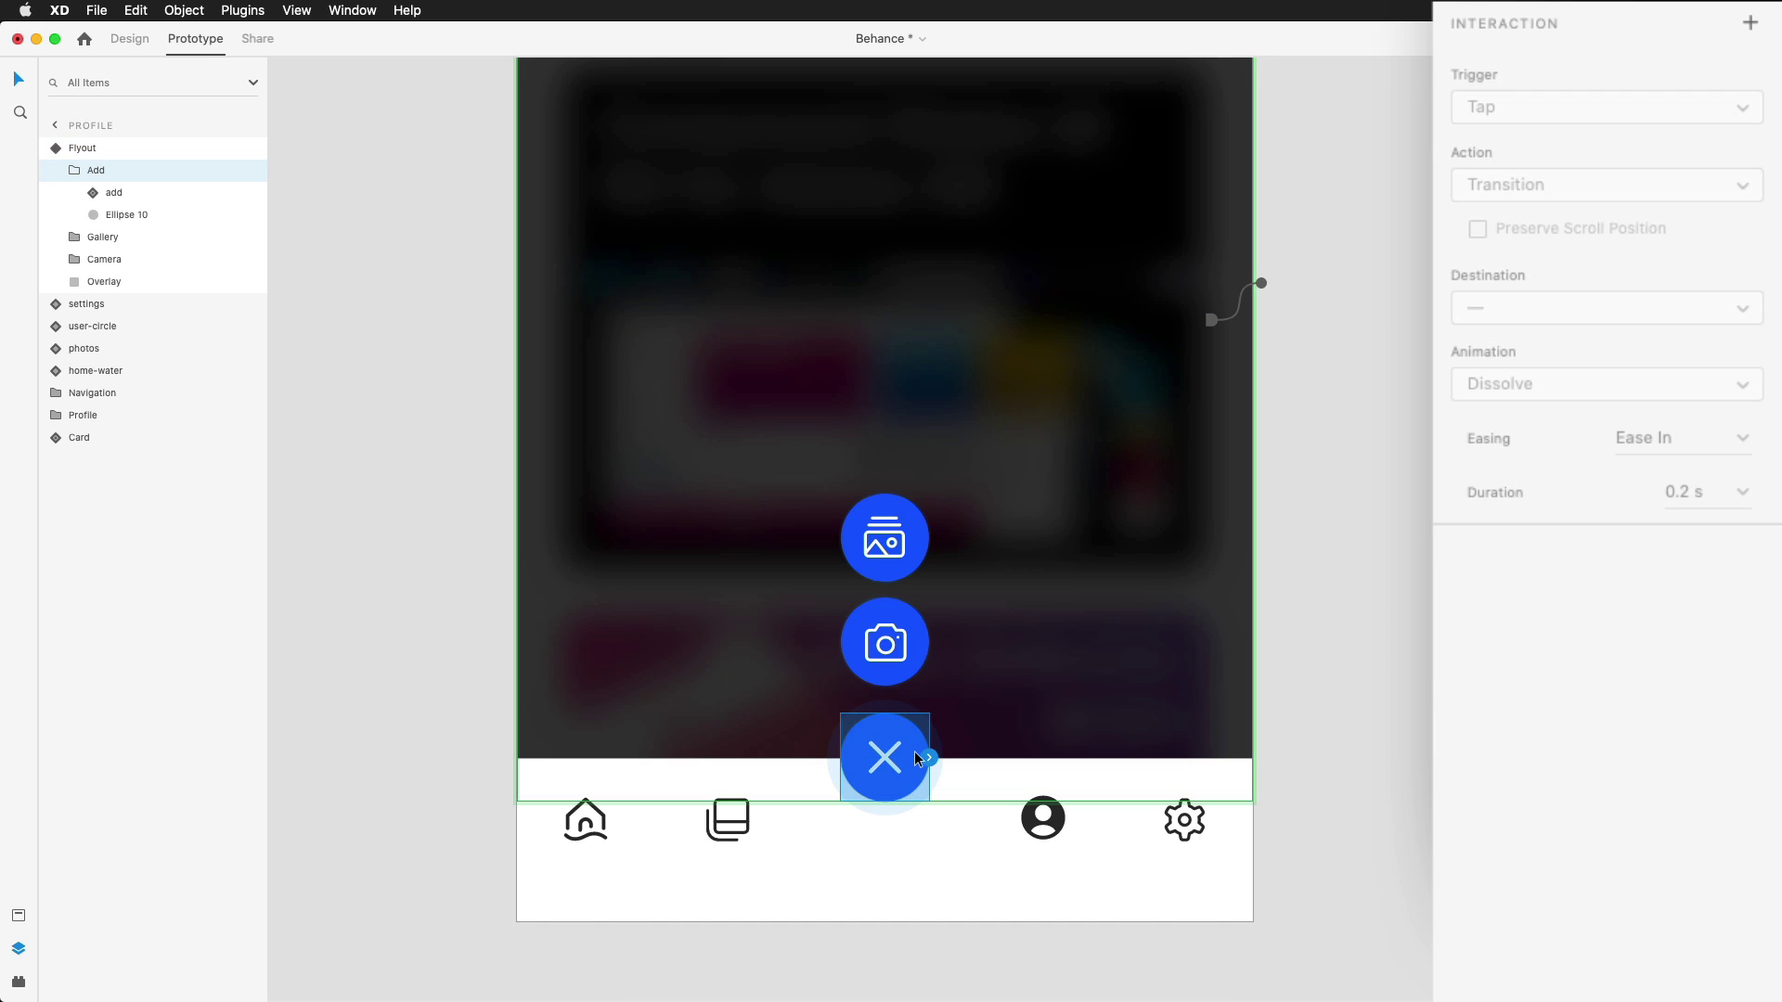
click(930, 760)
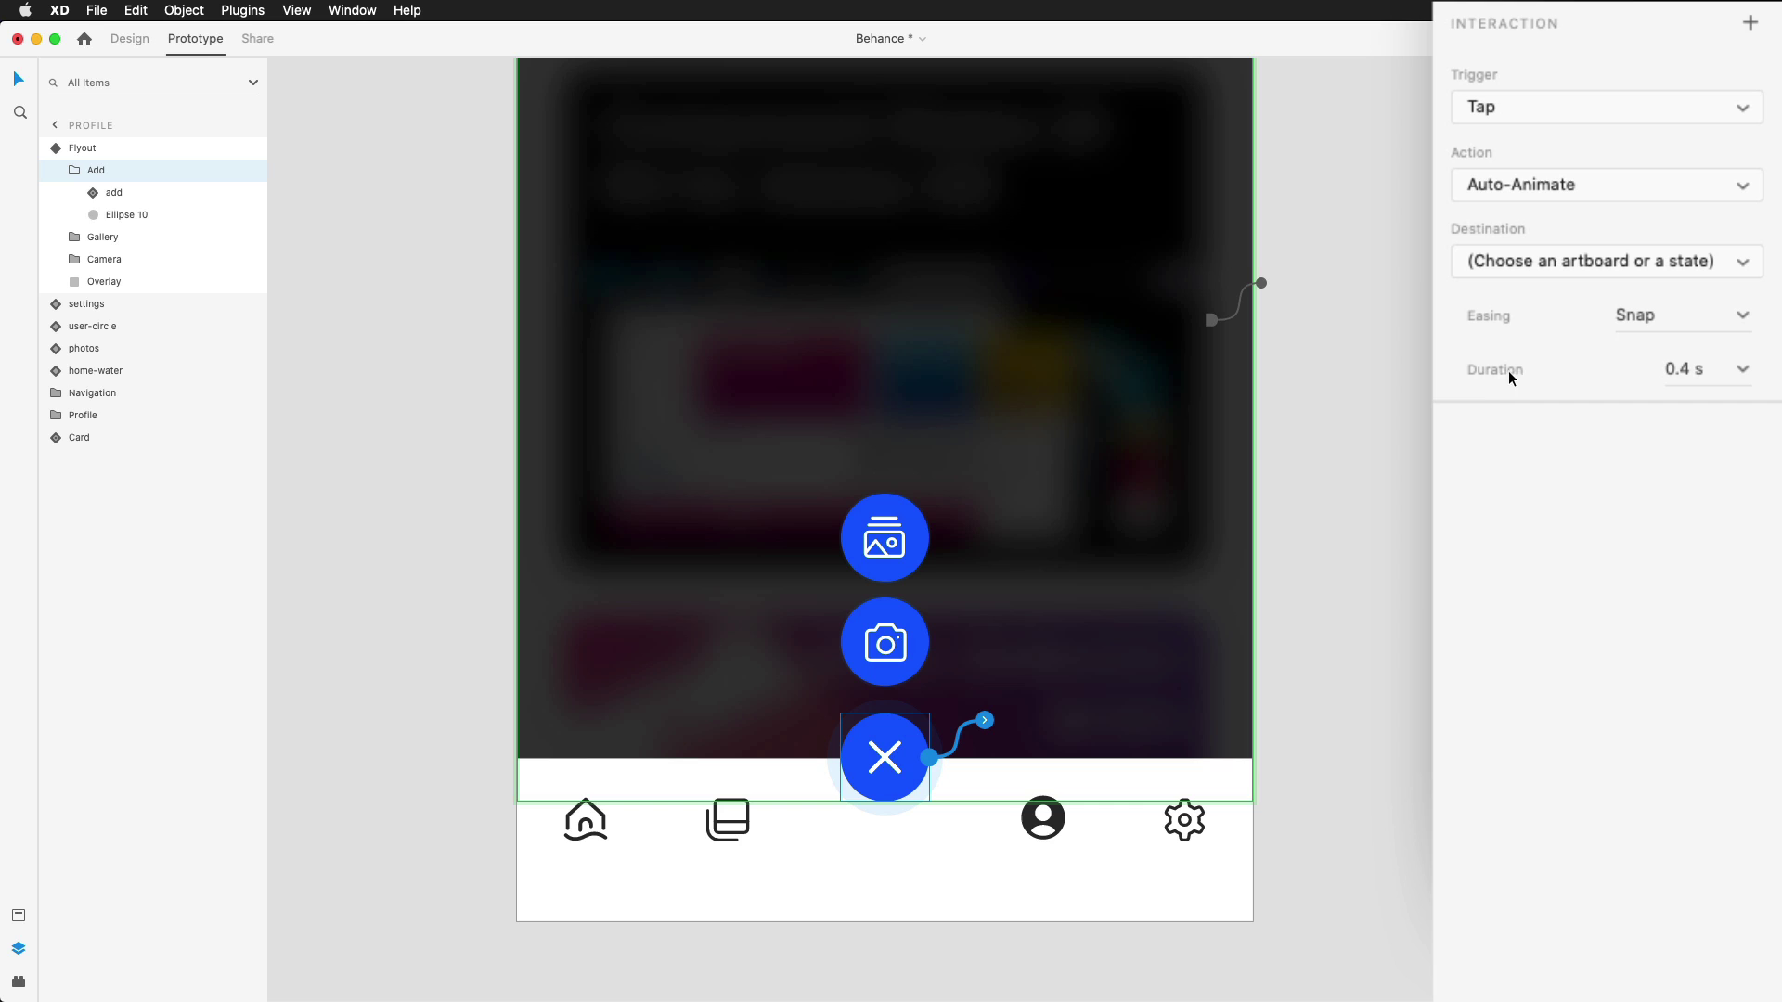
click(1605, 245)
click(1582, 297)
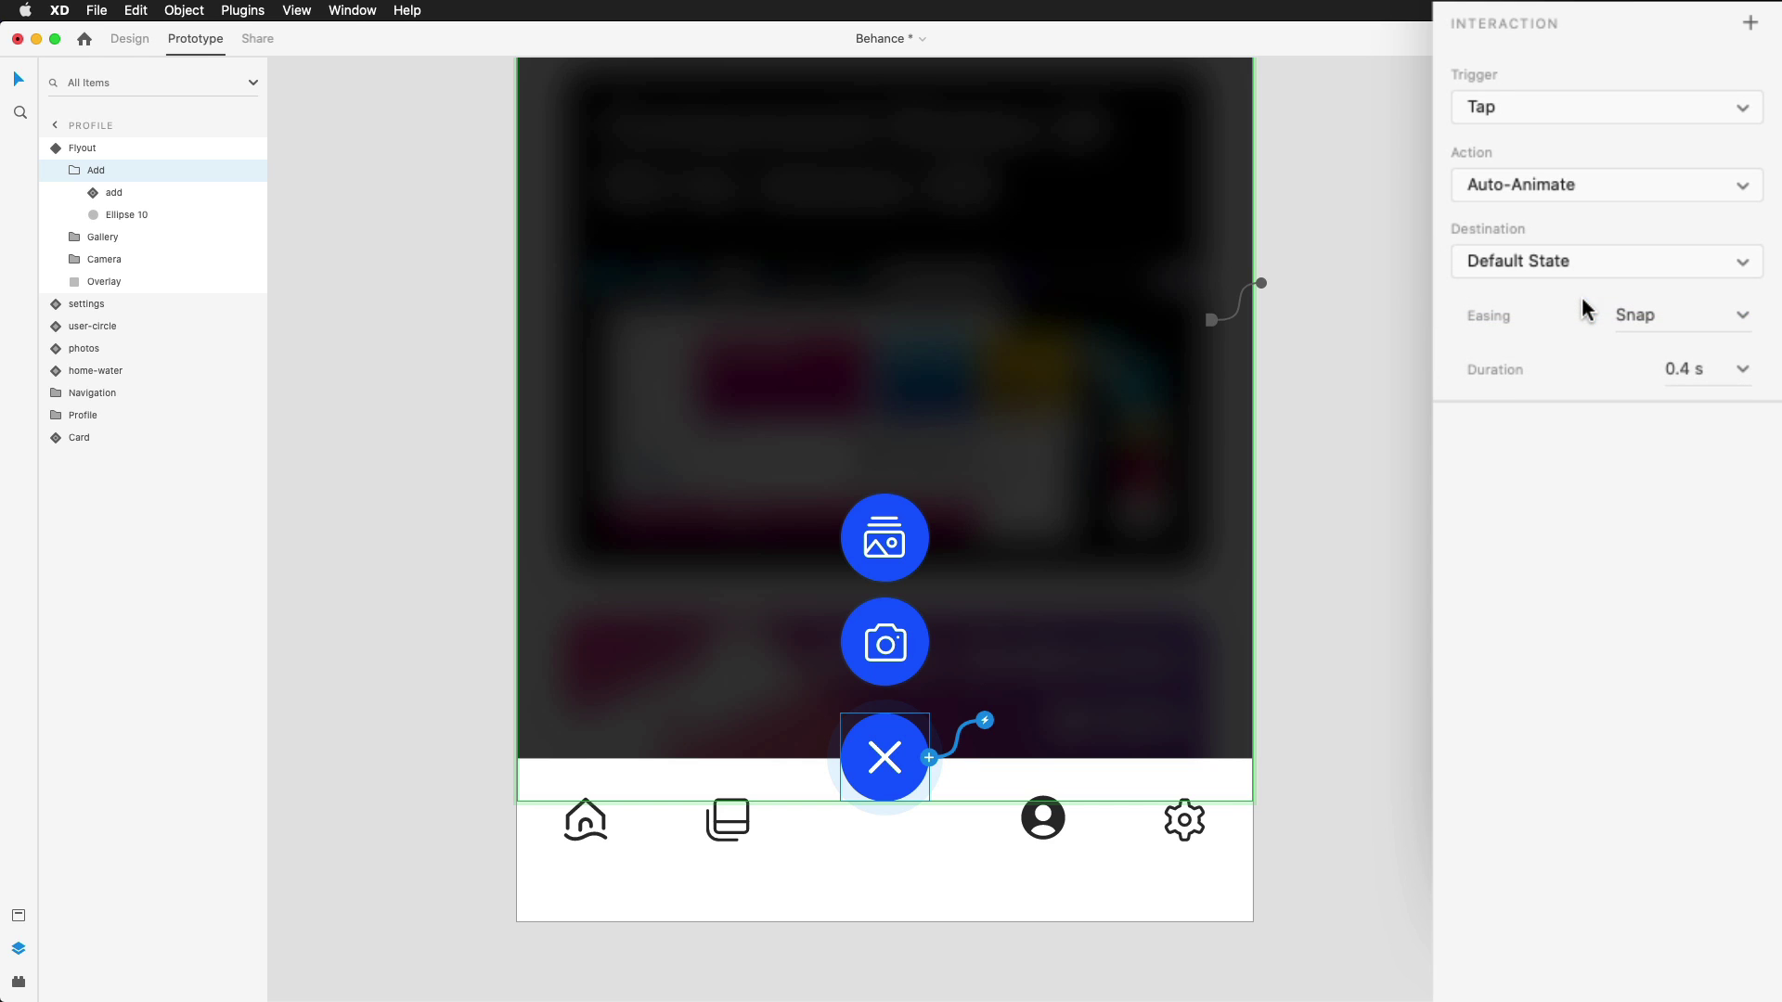
key(Escape)
click(1666, 105)
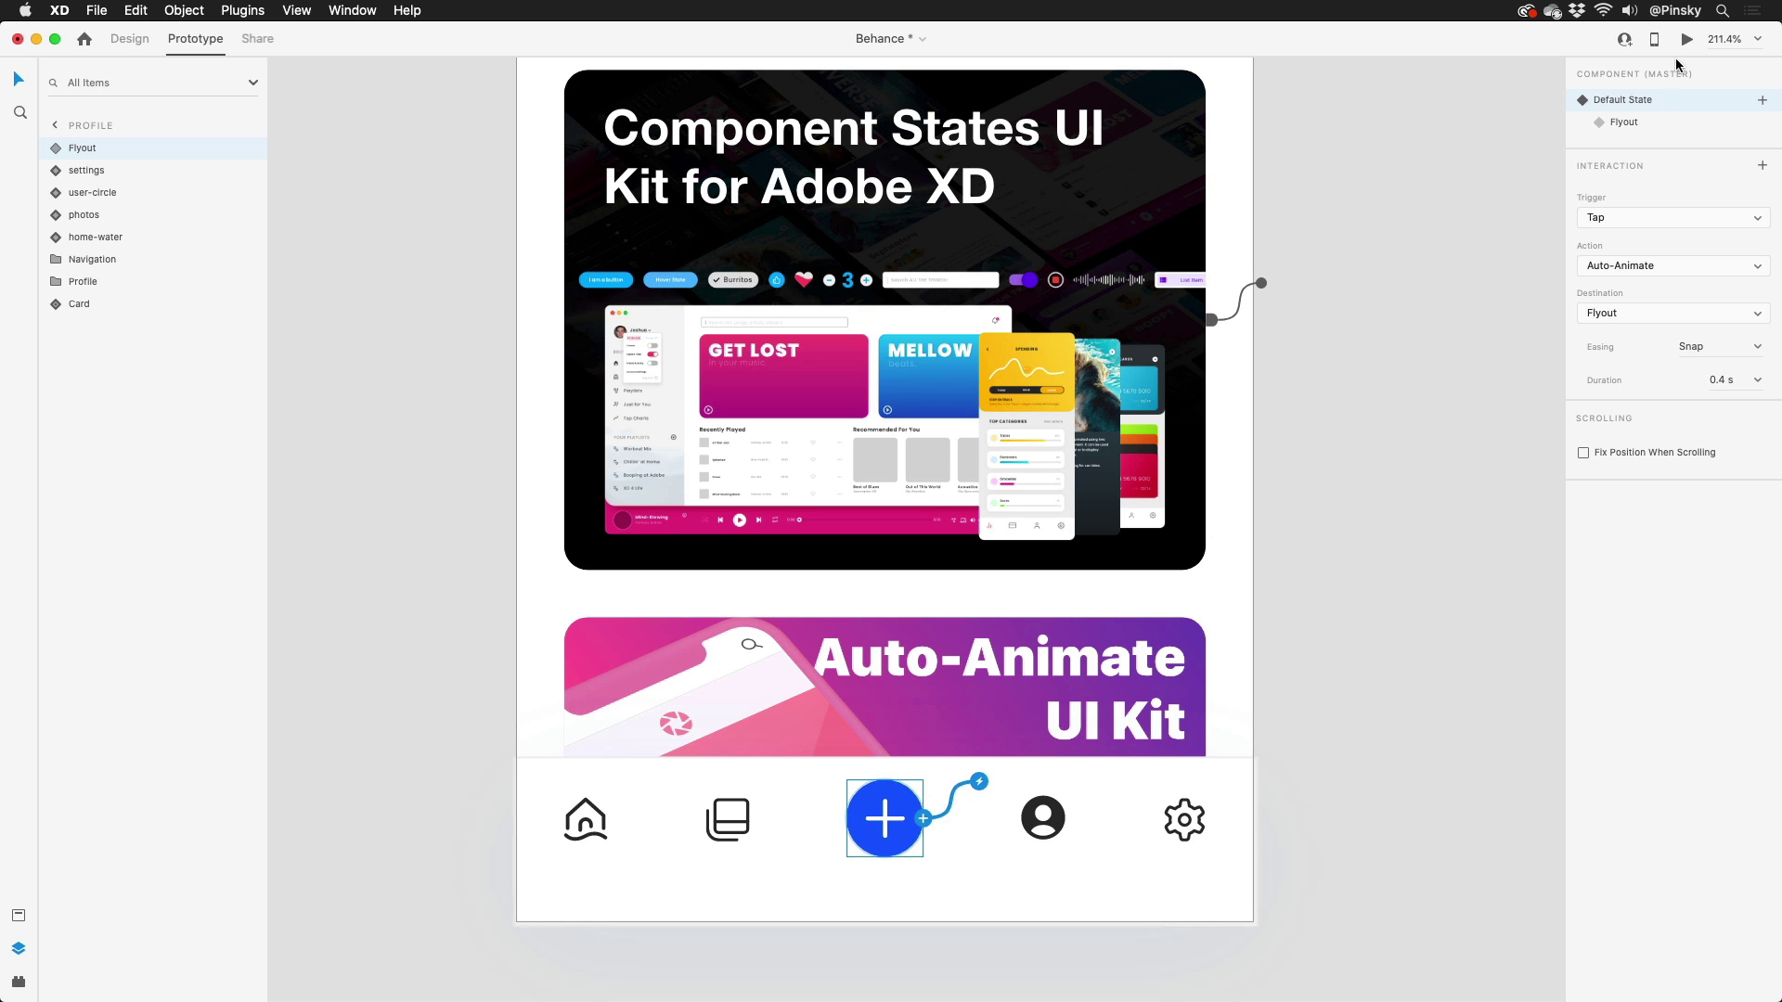
Step: Preview the prototype, opening and closing the flyout twice with the plus and X buttons
click(1689, 41)
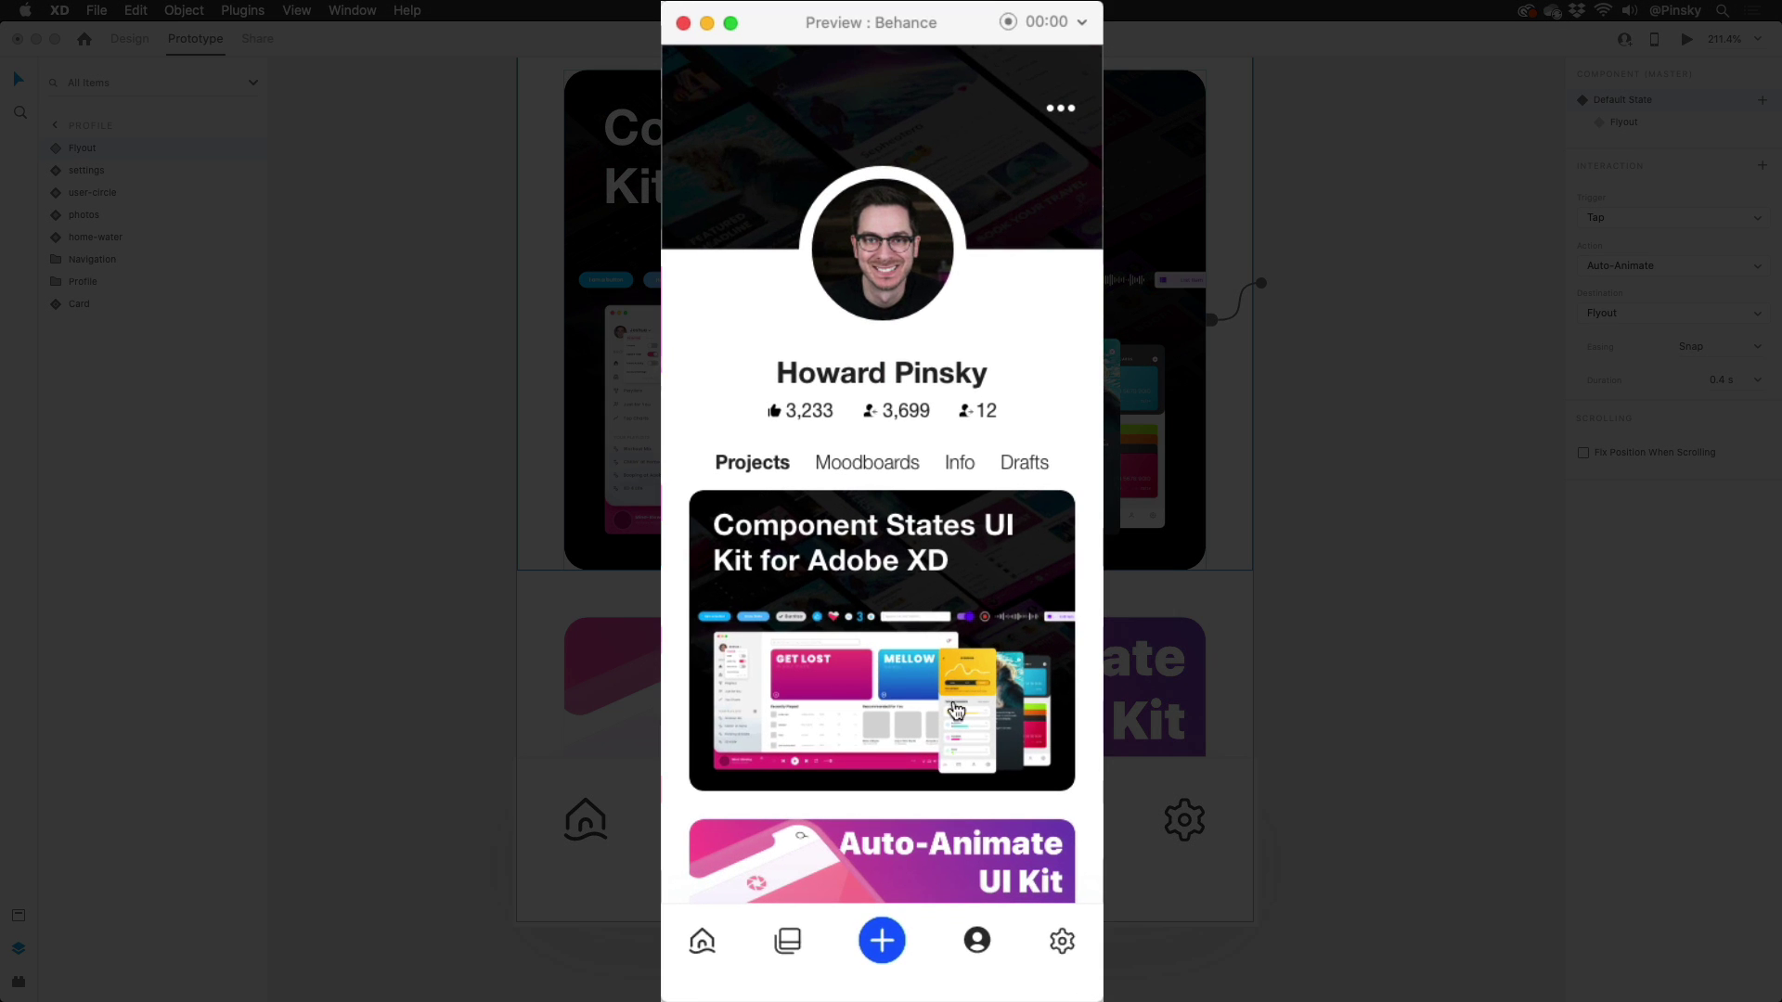
click(888, 953)
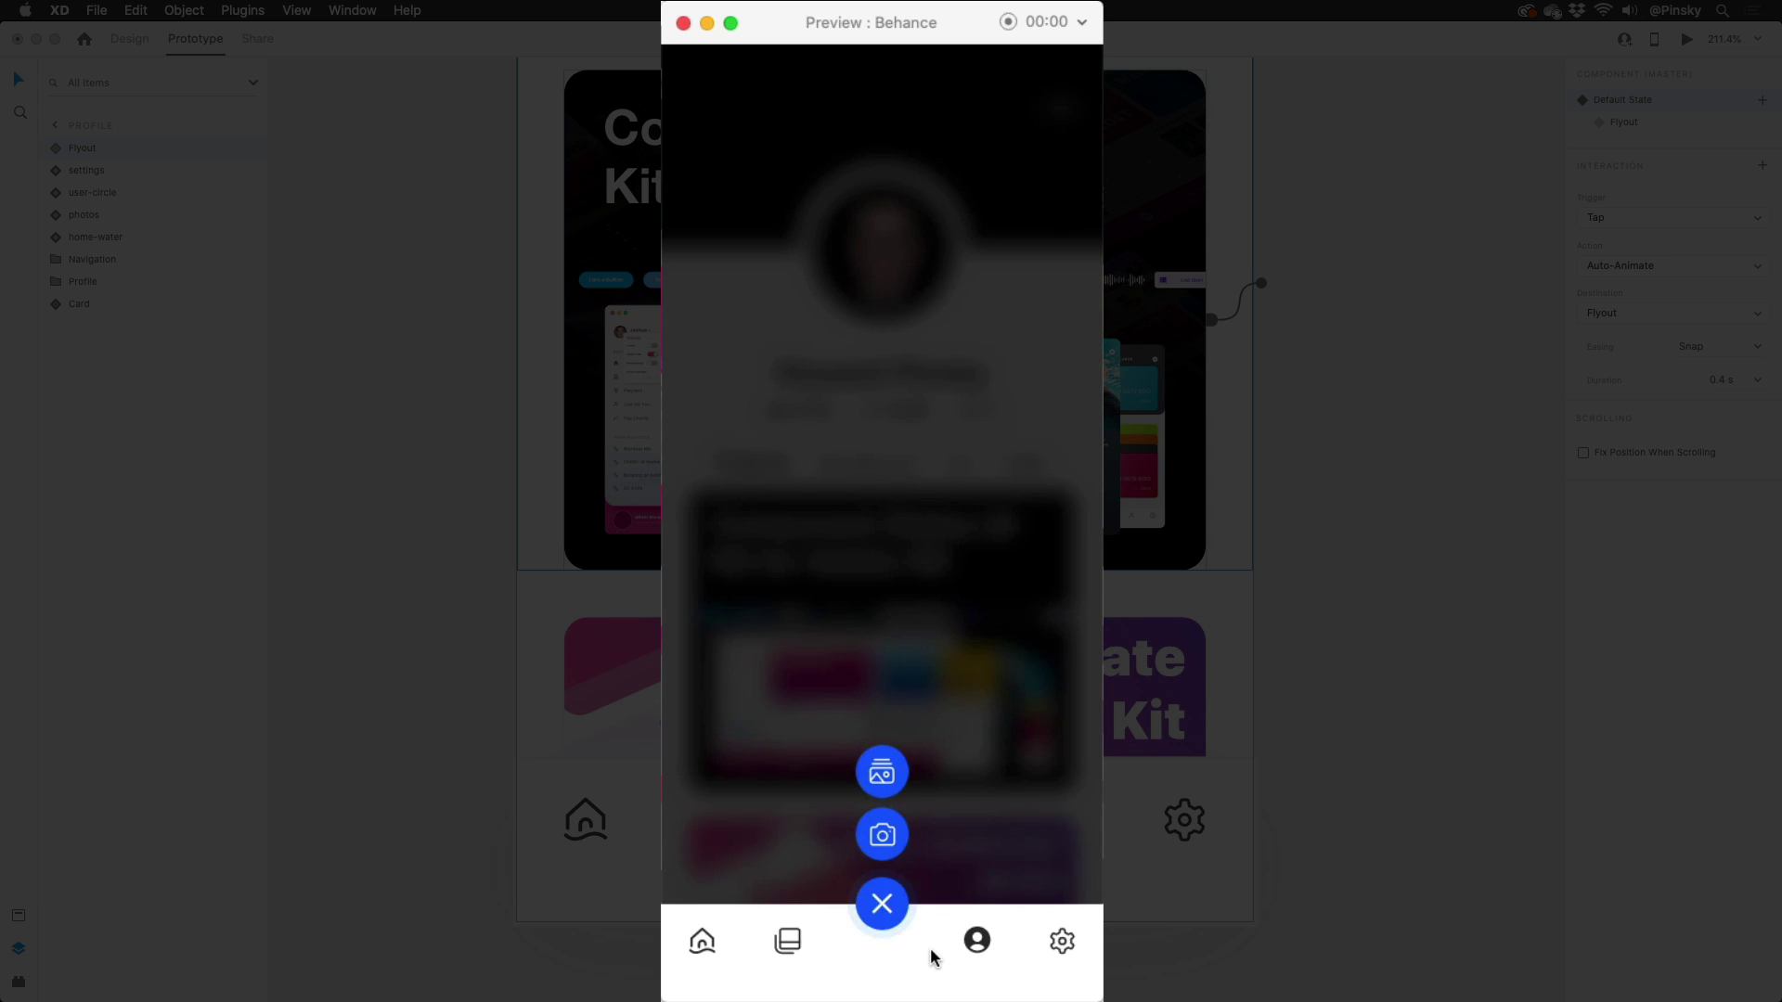
click(898, 923)
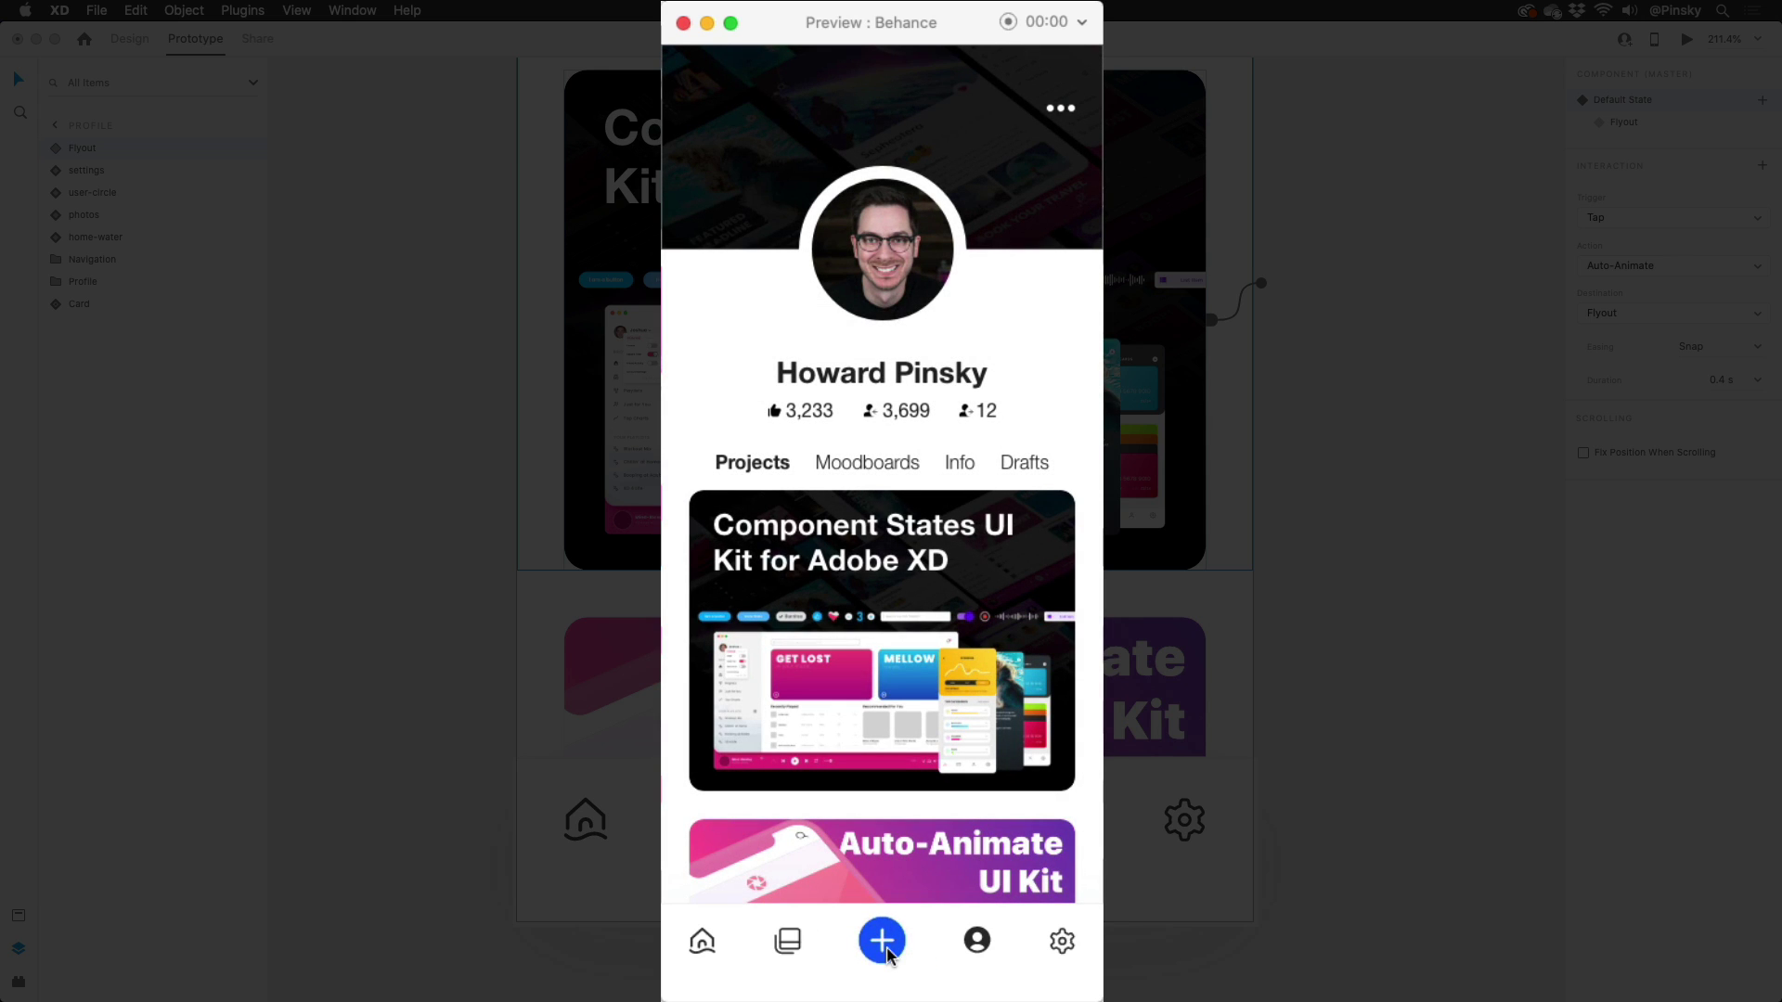
click(891, 949)
click(904, 941)
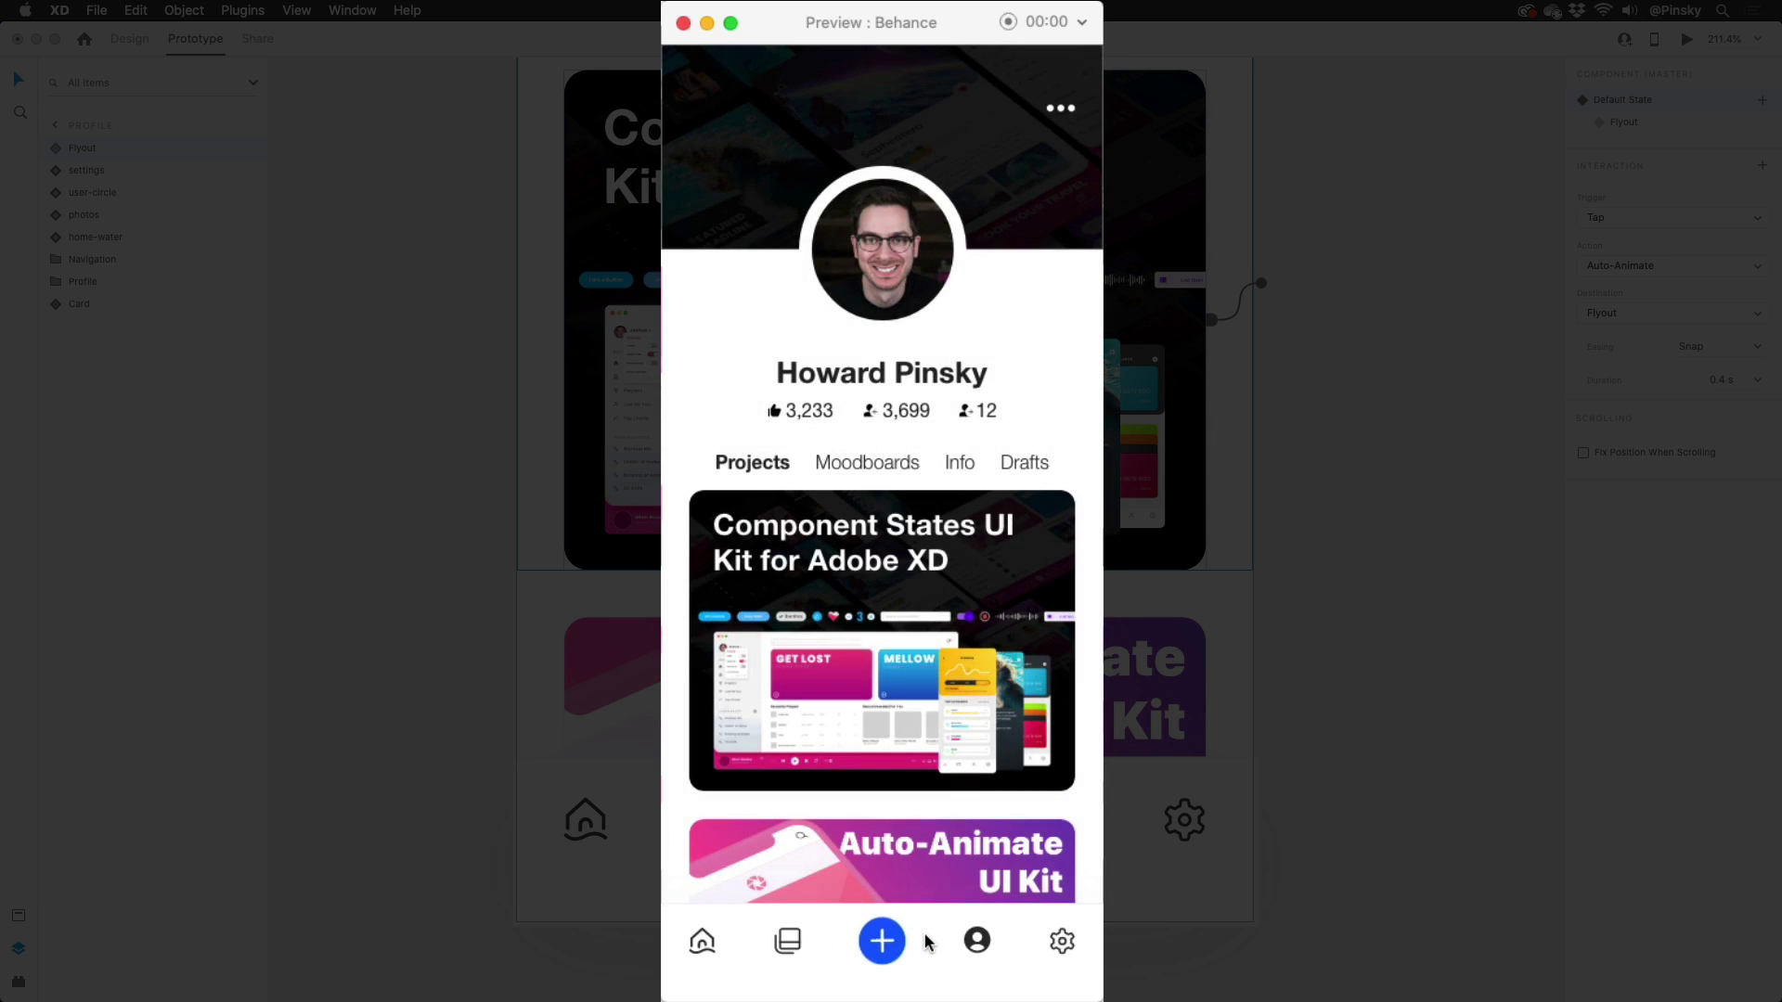